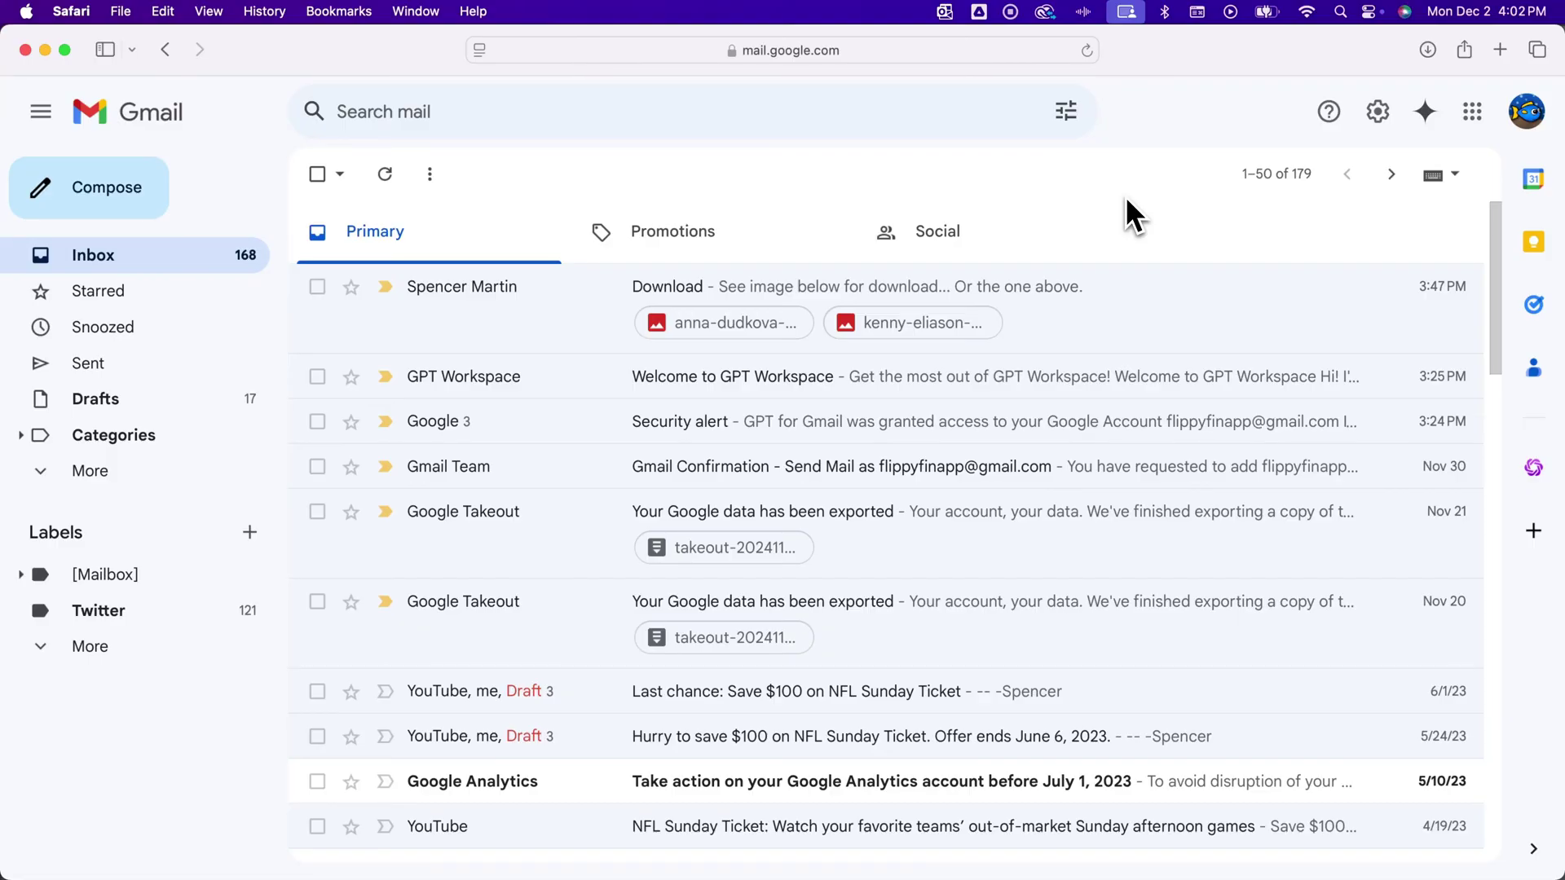
# Start a new email to the recipient's contact address with the subject 'How to Write an Email'.
pyautogui.click(64, 196)
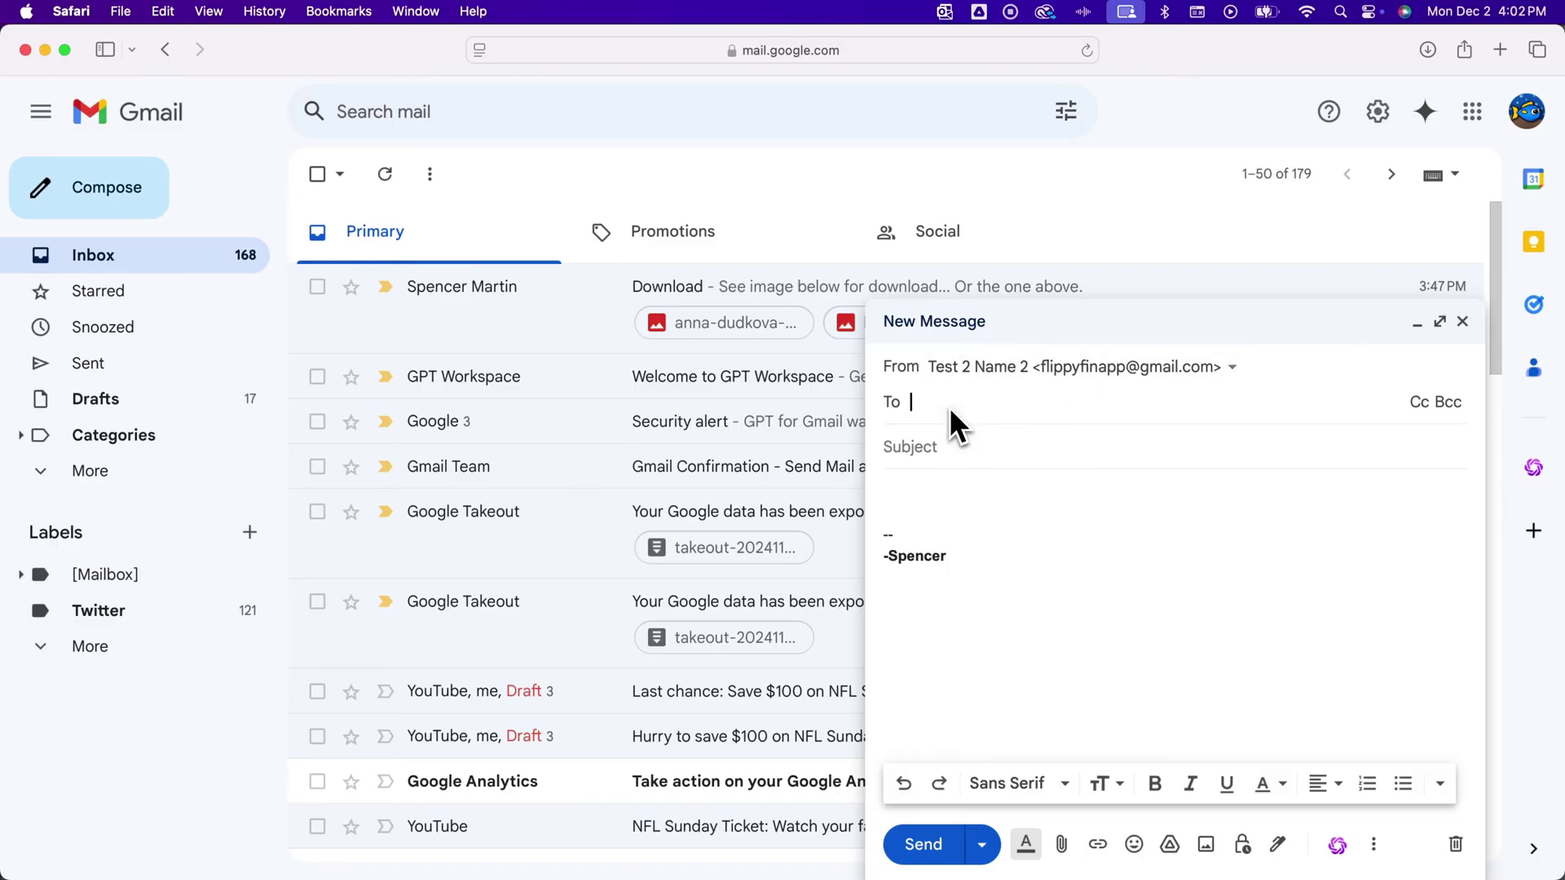
pyautogui.write('@pixelandbracket.com')
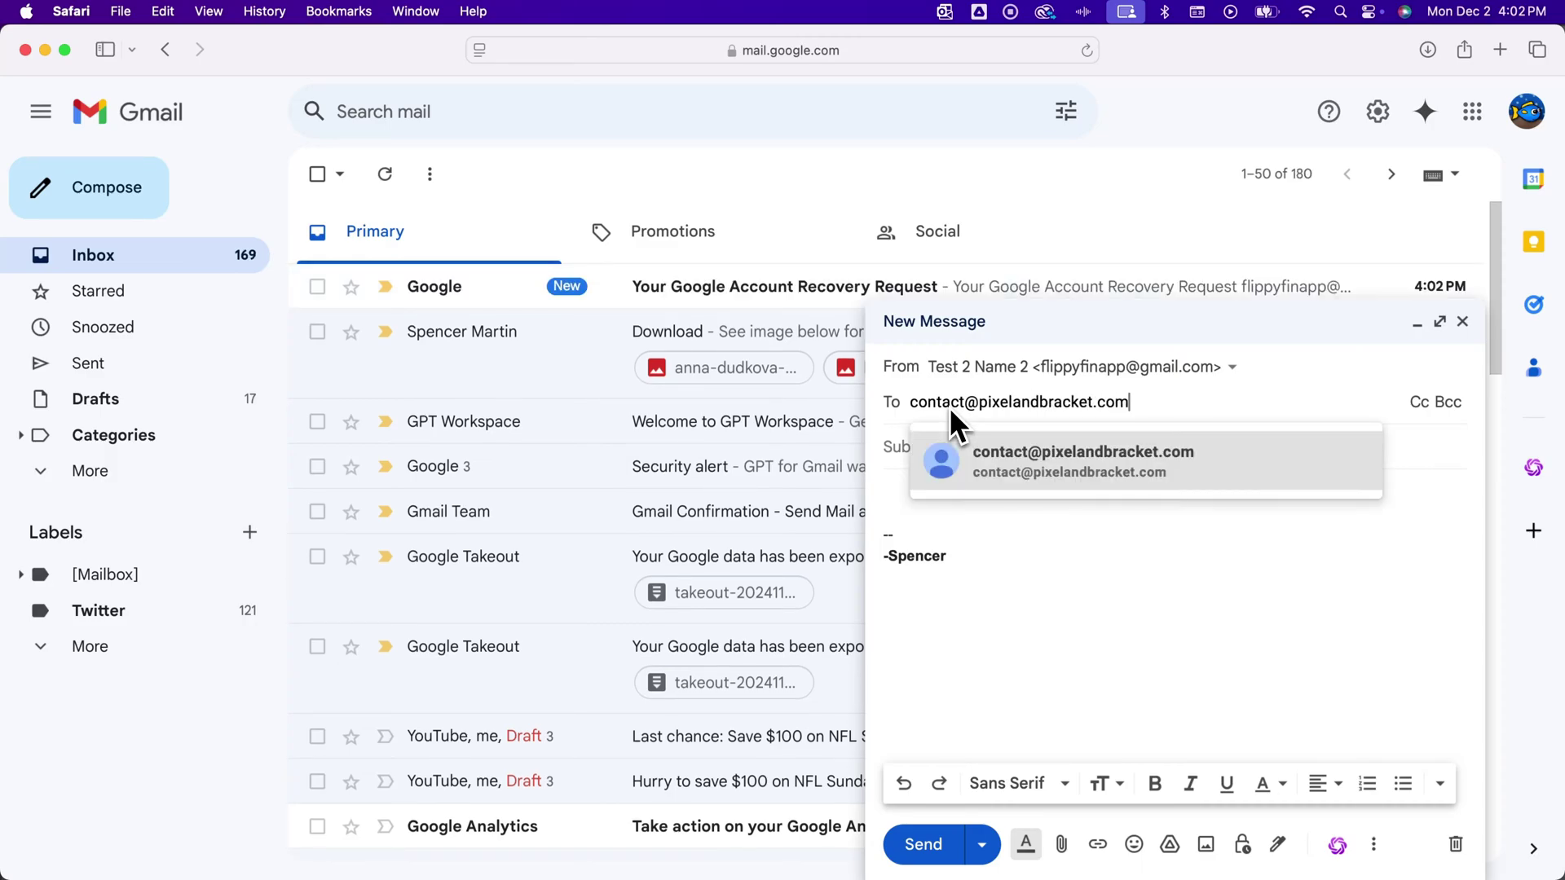
pyautogui.click(1017, 464)
pyautogui.press('Tab')
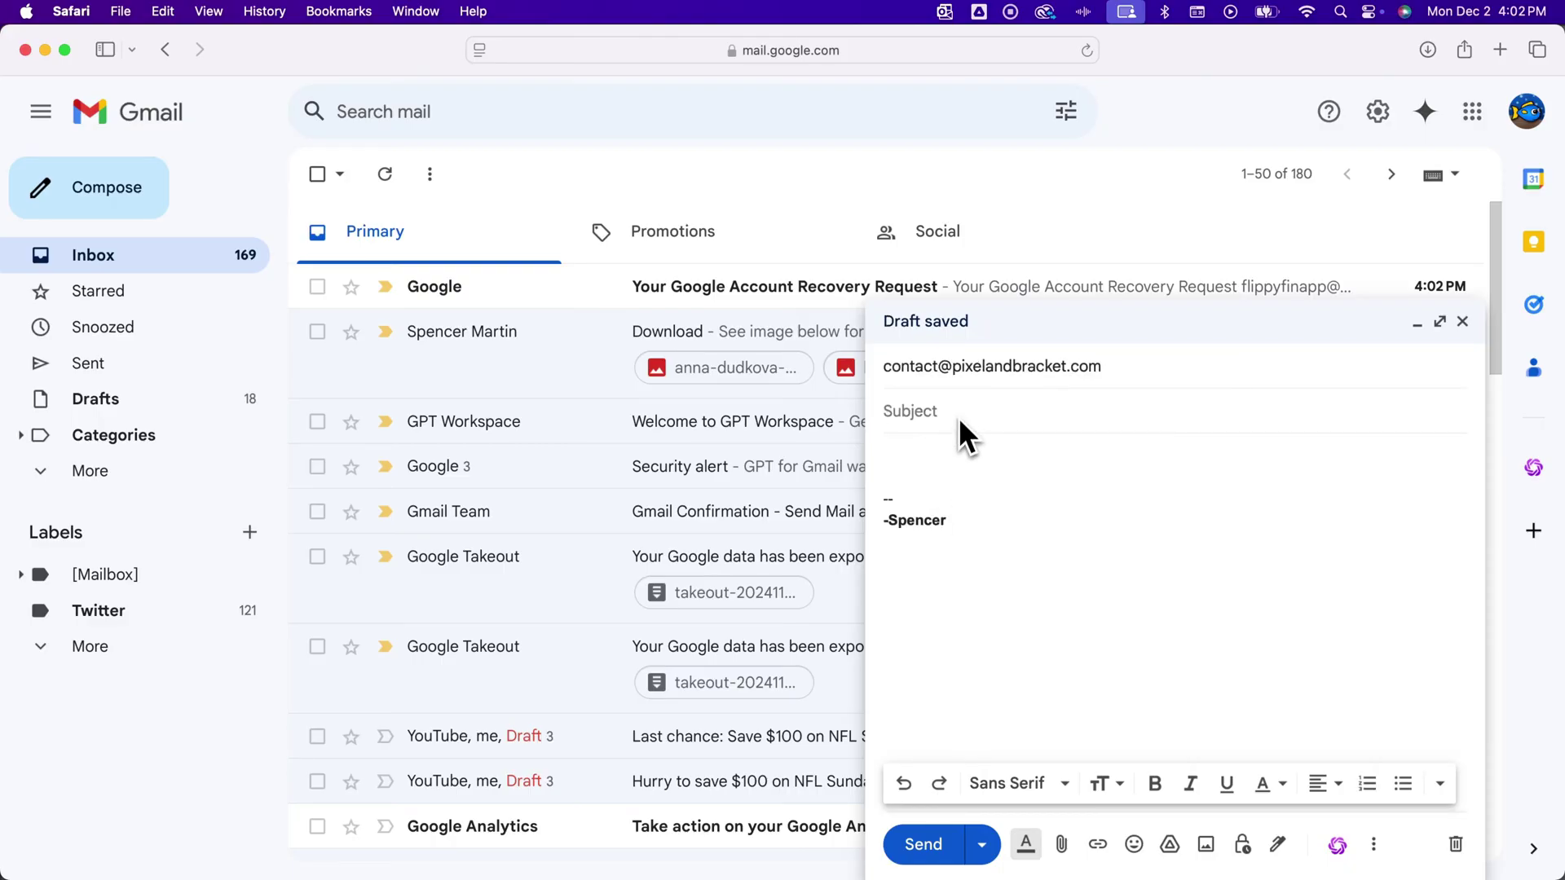
pyautogui.click(1121, 371)
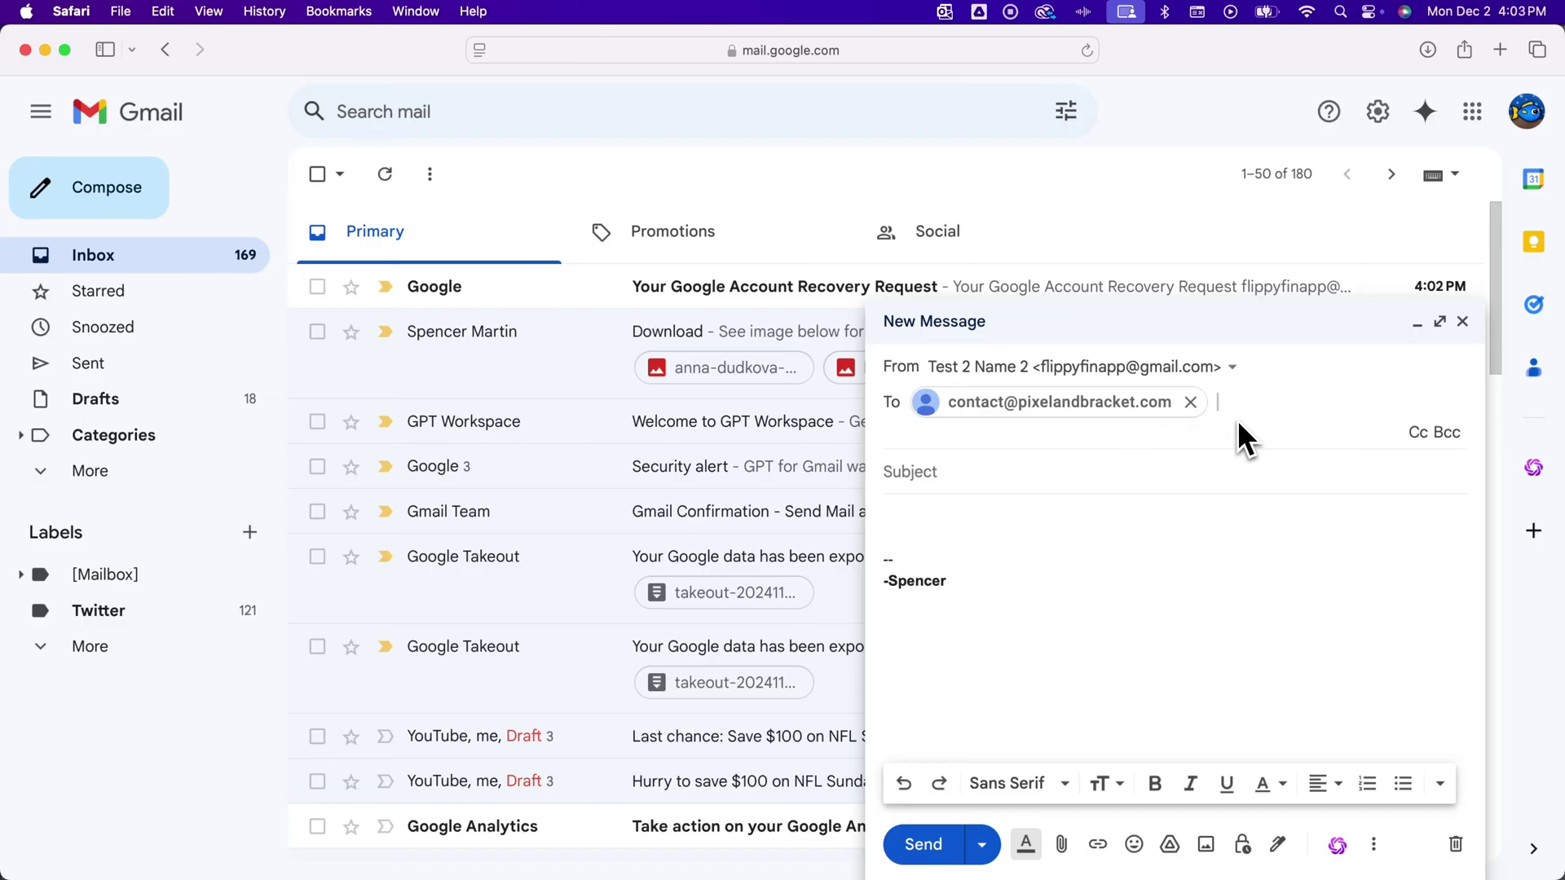
pyautogui.click(970, 469)
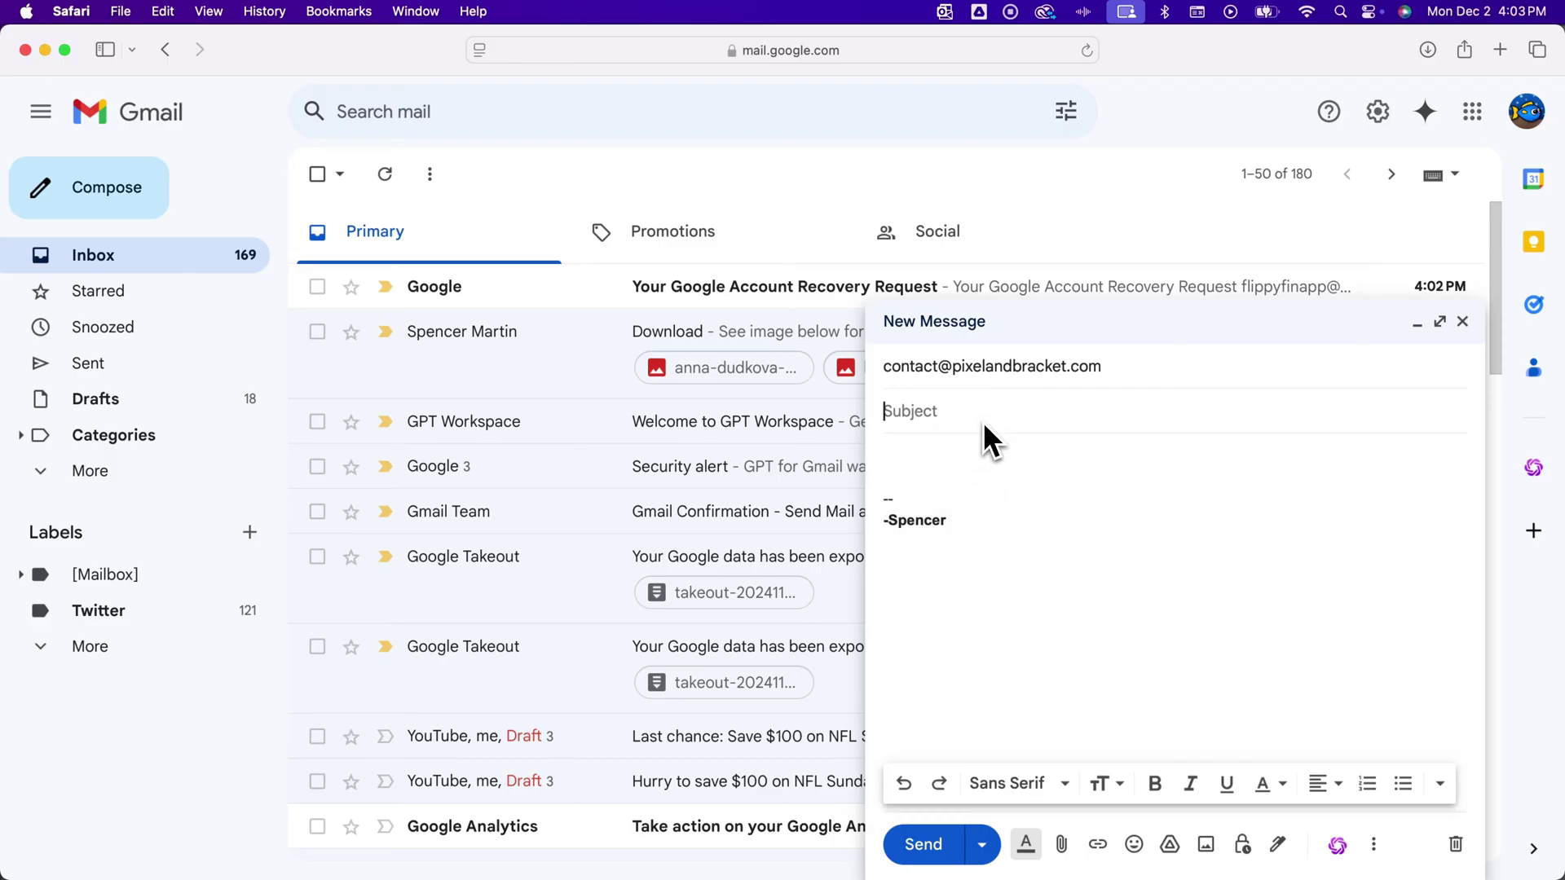
pyautogui.write('How to Write an Amail')
# Switch the draft to No signature and paste in the message body with its sign-off.
pyautogui.click(954, 449)
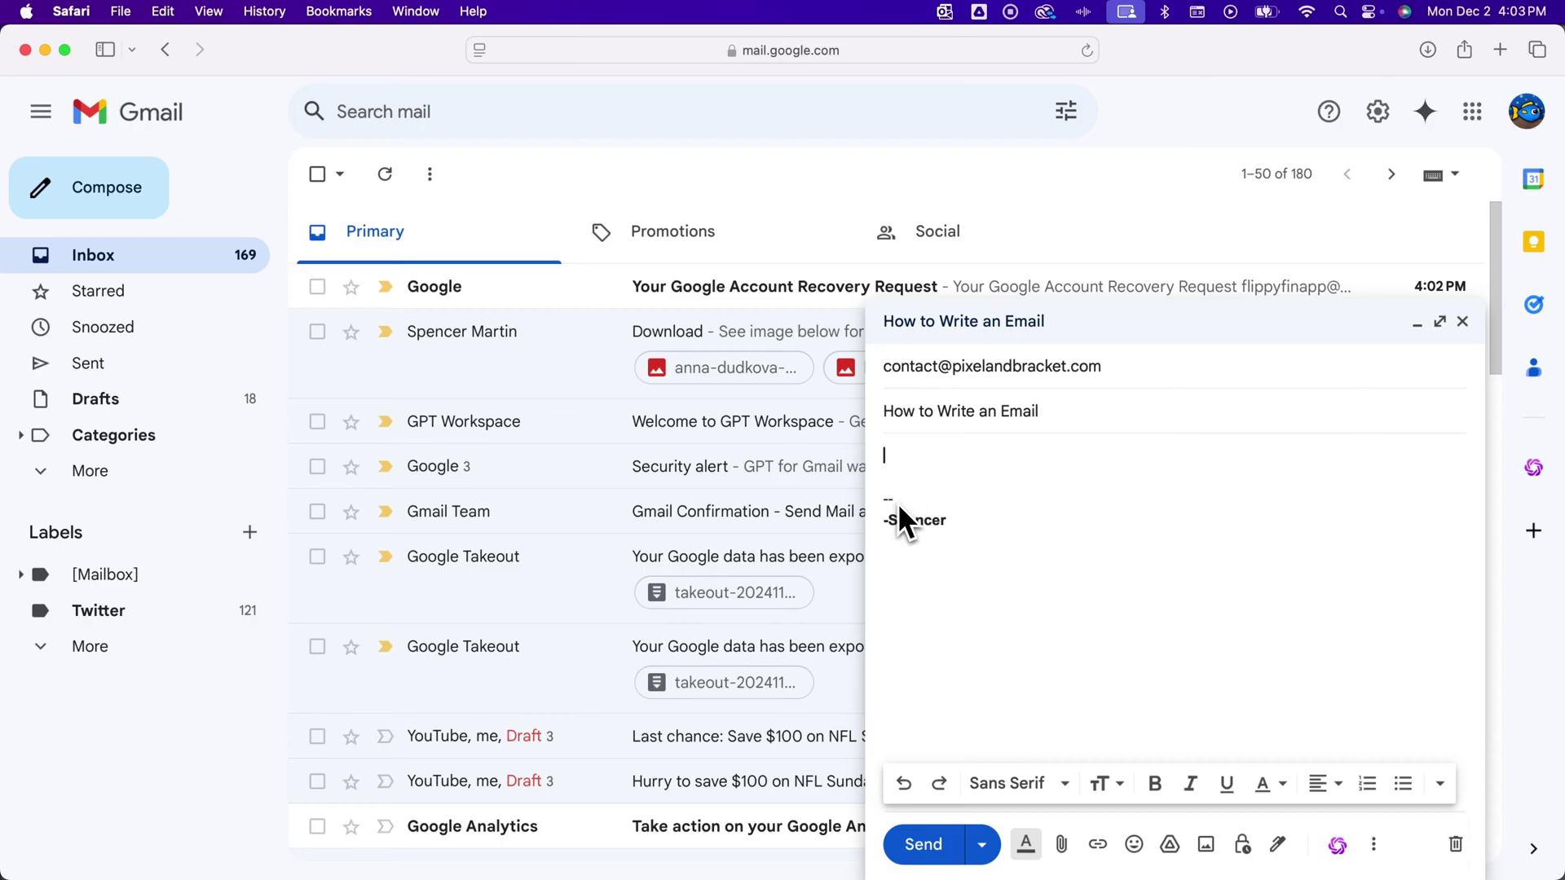
pyautogui.moveTo(910, 506); pyautogui.dragTo(945, 530)
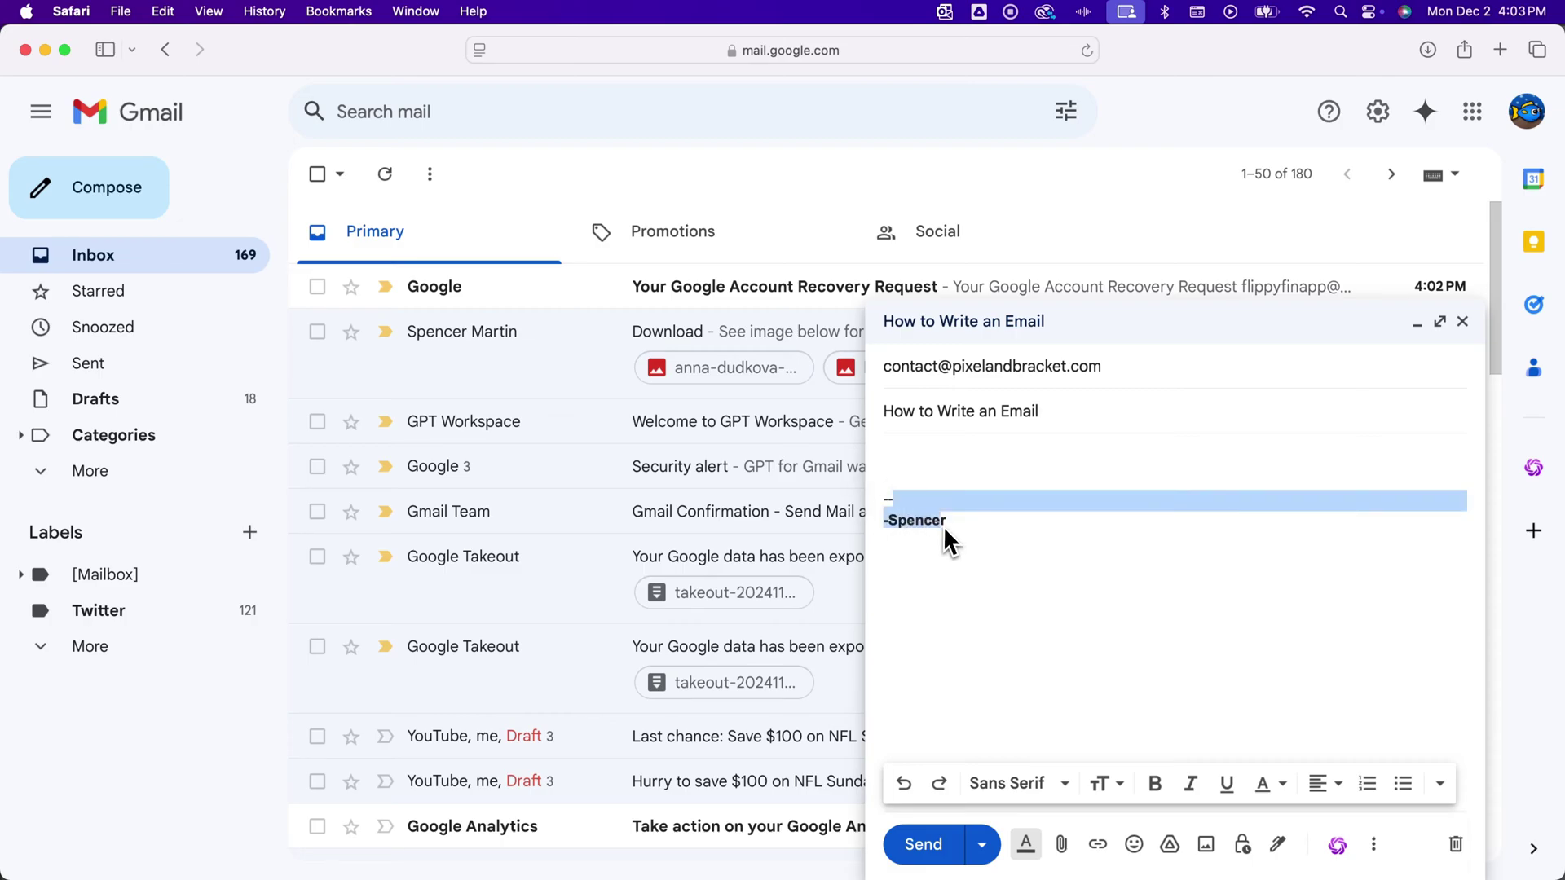
pyautogui.click(923, 474)
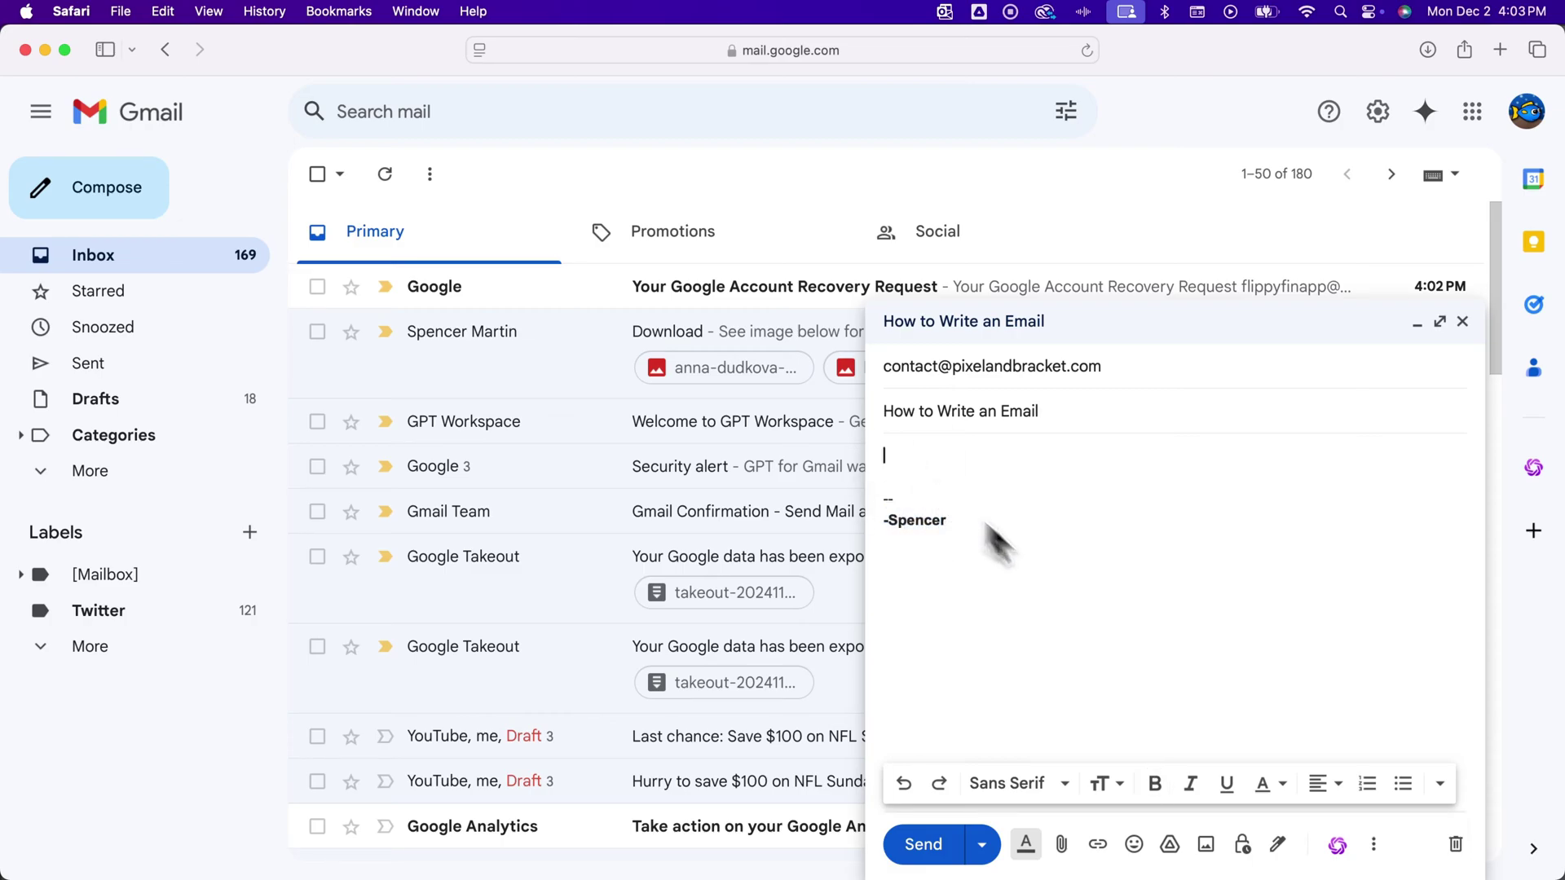
pyautogui.click(1284, 853)
pyautogui.click(1315, 776)
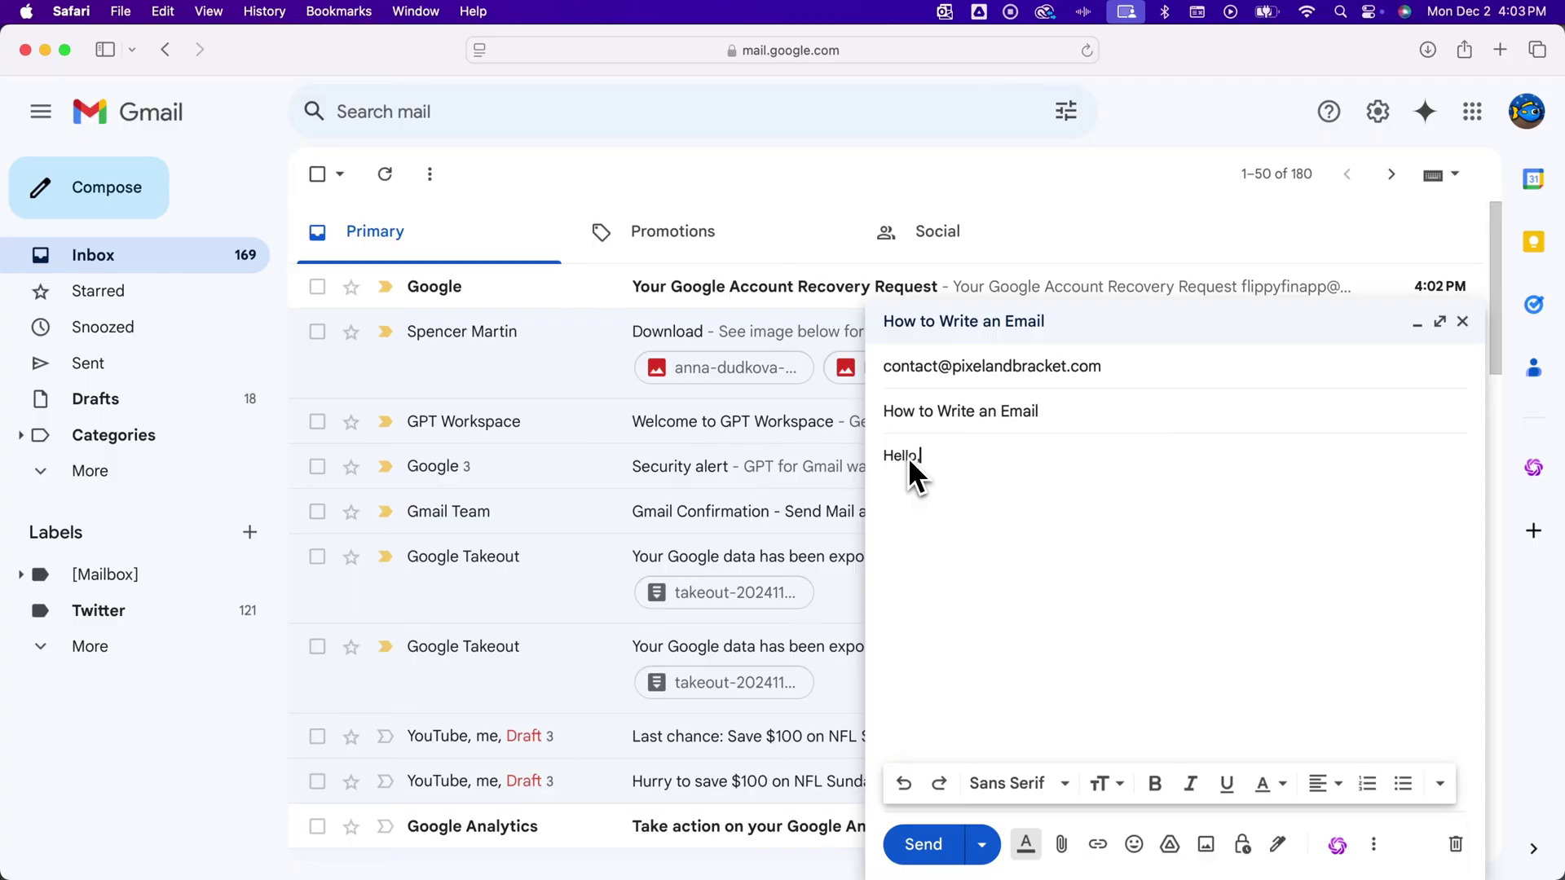
pyautogui.write('Email details.  From, Spencer')
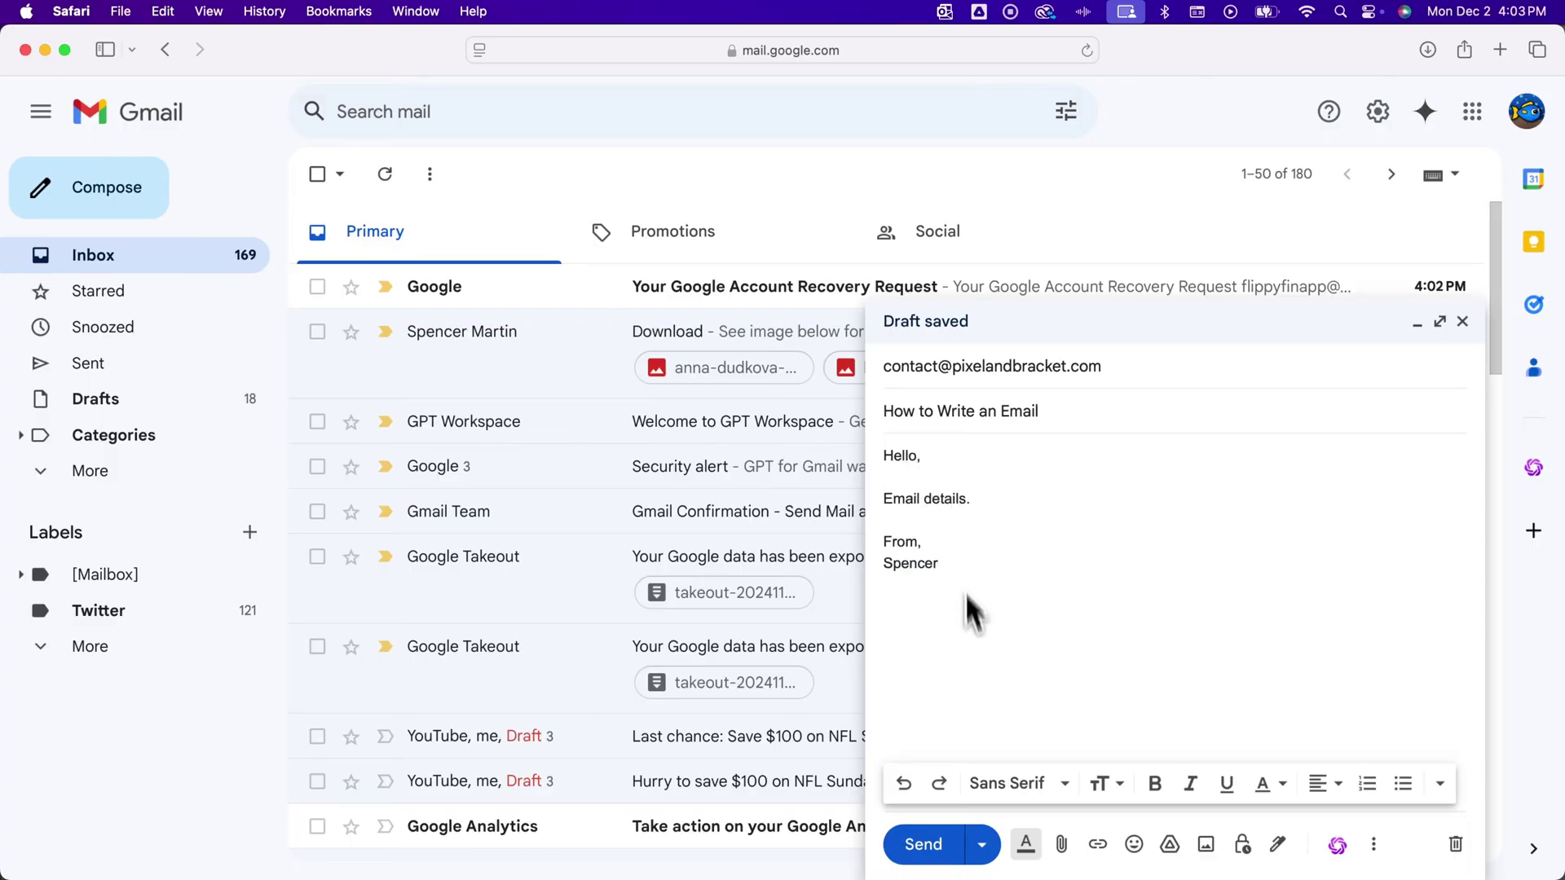
# Change the body font to Georgia from the formatting toolbar.
pyautogui.click(1032, 846)
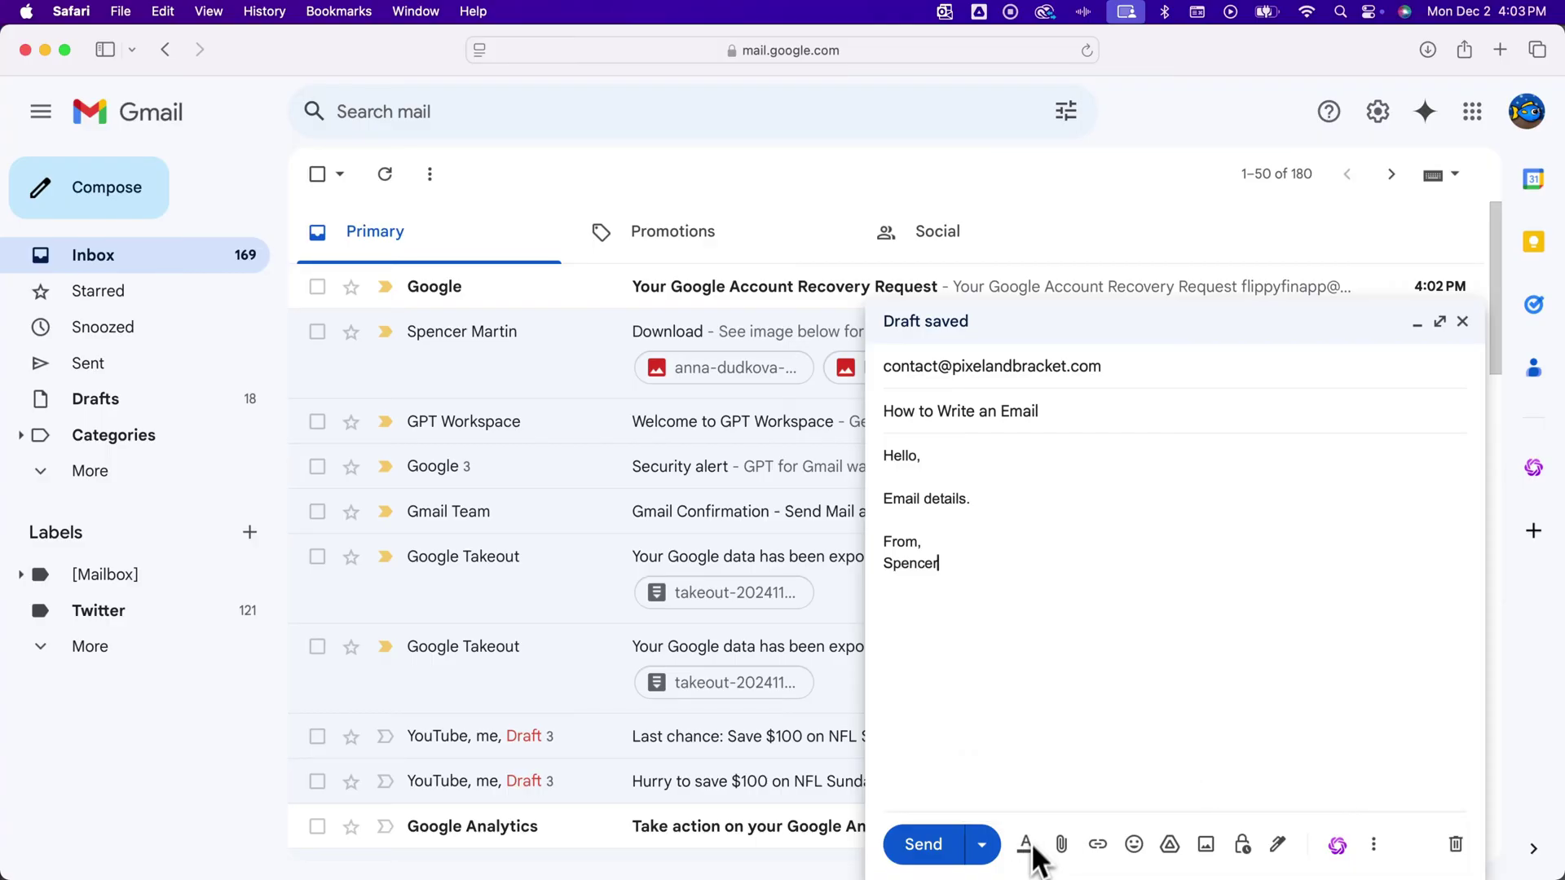
pyautogui.click(1025, 843)
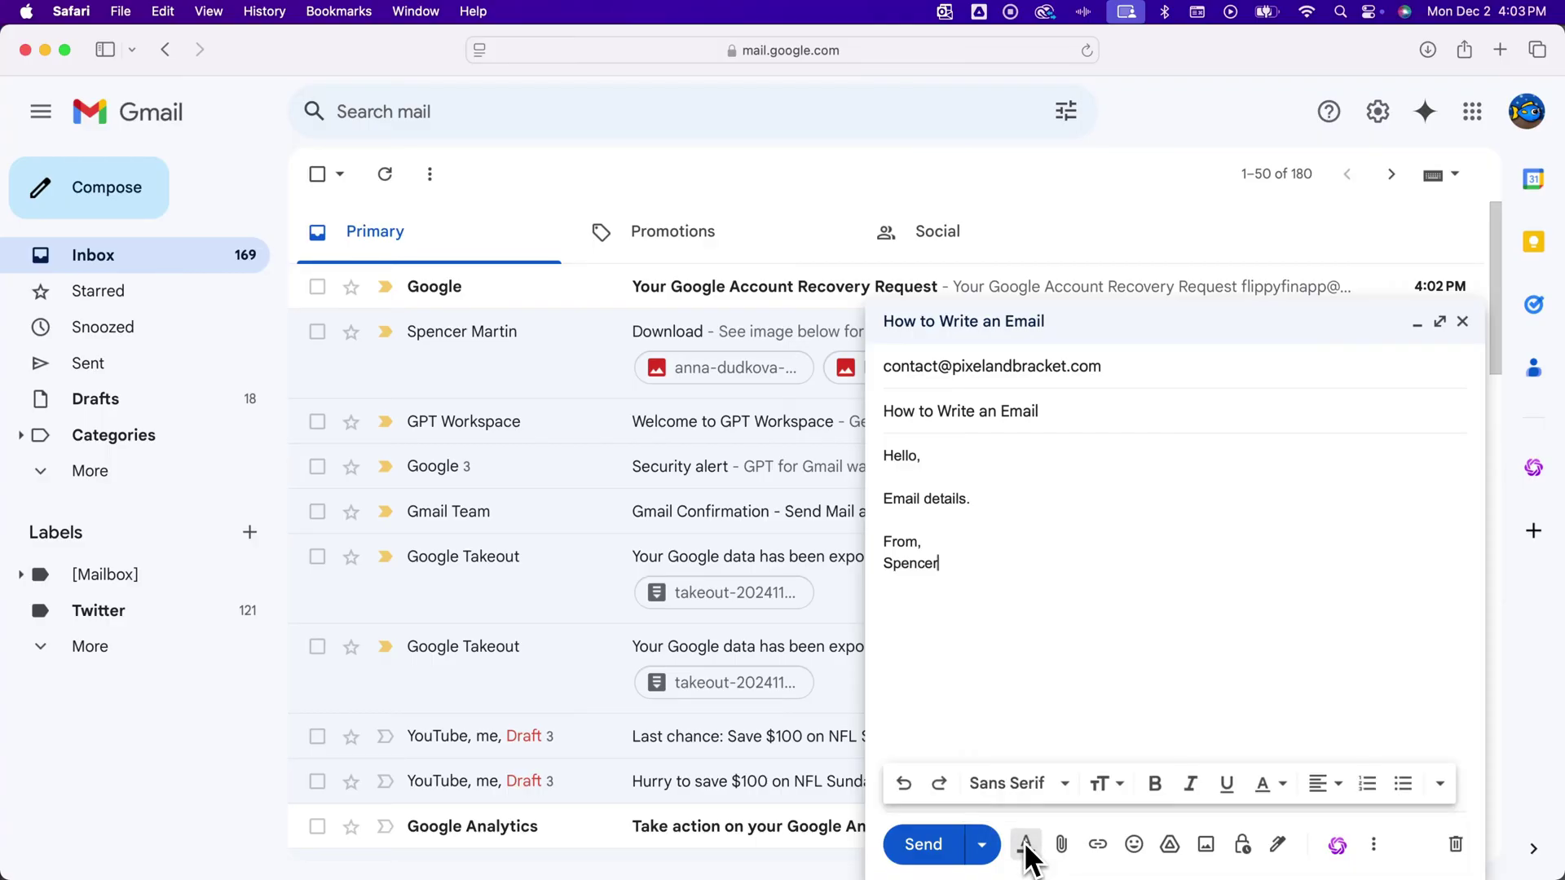
pyautogui.click(1048, 781)
pyautogui.click(1057, 640)
# Set the whole message body in Georgia at Large size, leaving it unbolded.
pyautogui.moveTo(981, 569); pyautogui.dragTo(873, 455)
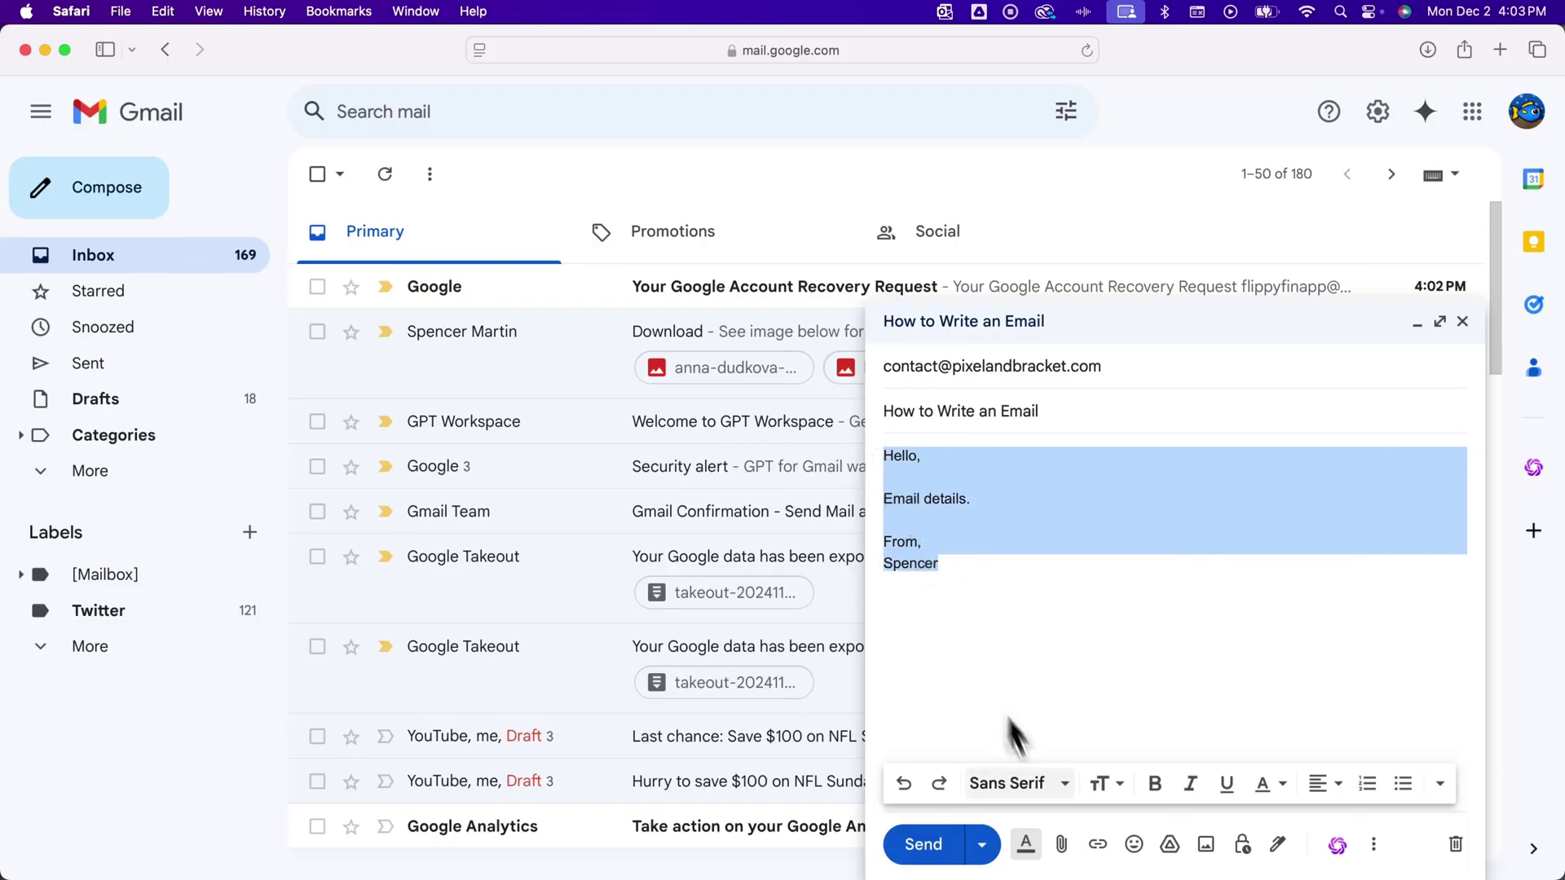
pyautogui.click(1052, 787)
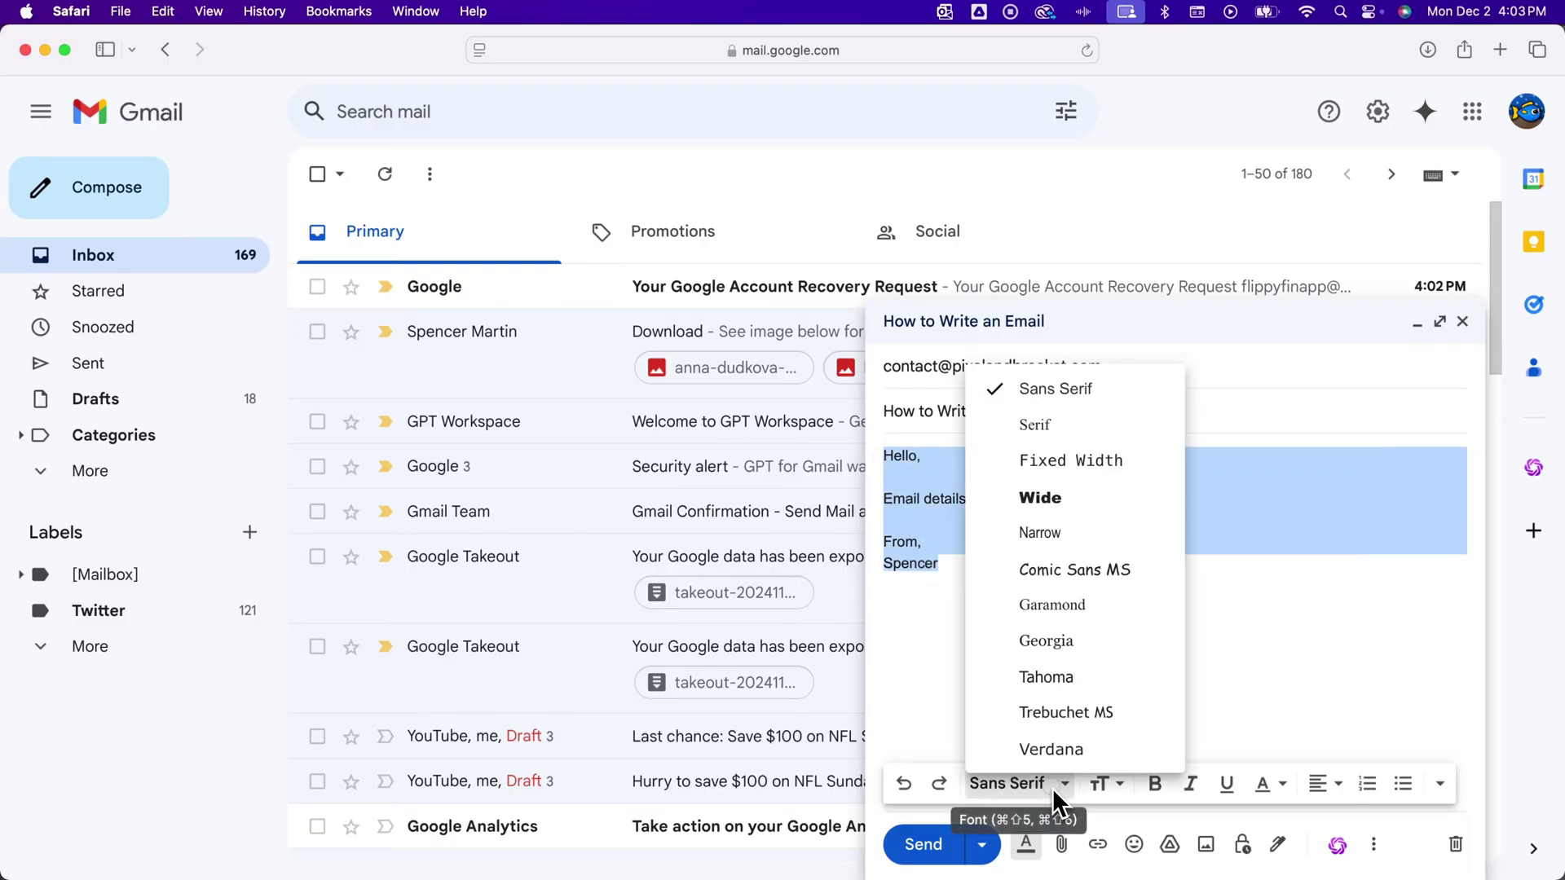
pyautogui.click(1045, 642)
pyautogui.click(1110, 782)
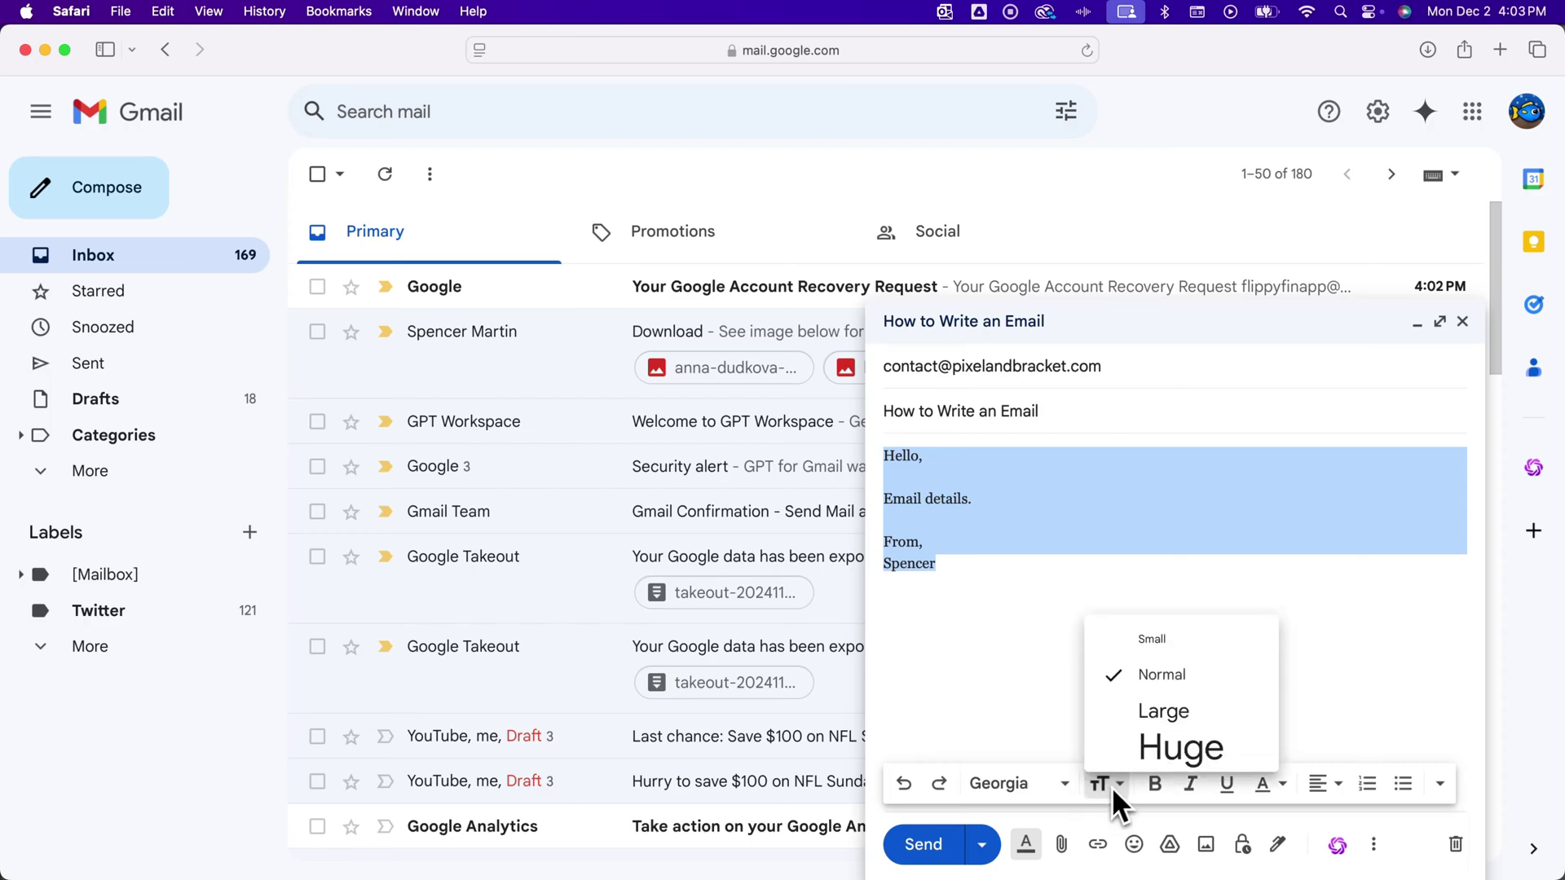
pyautogui.click(1159, 711)
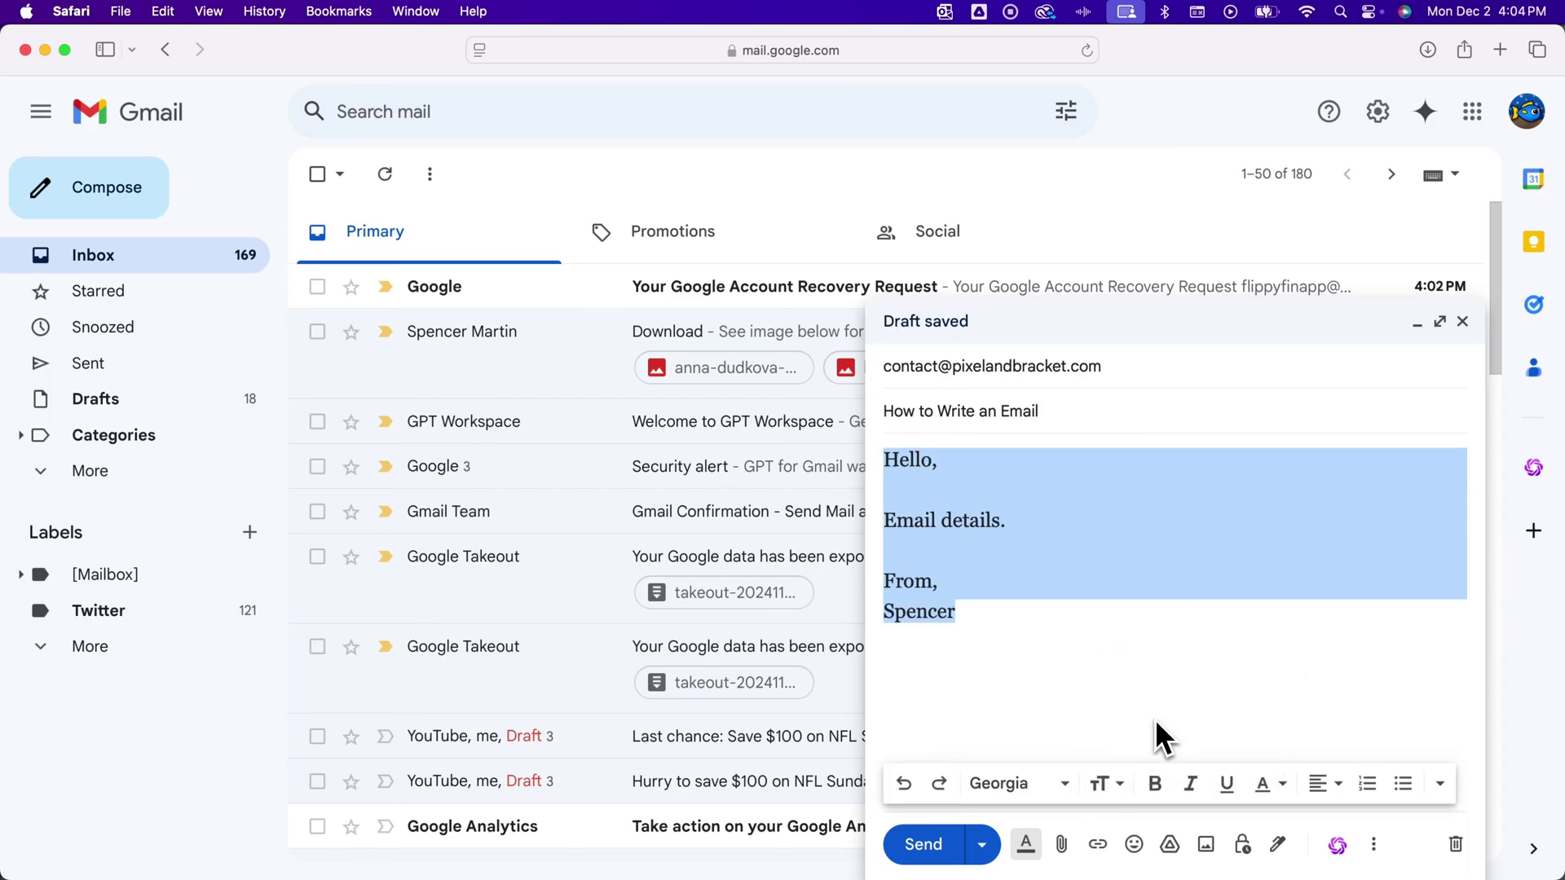
pyautogui.click(1155, 784)
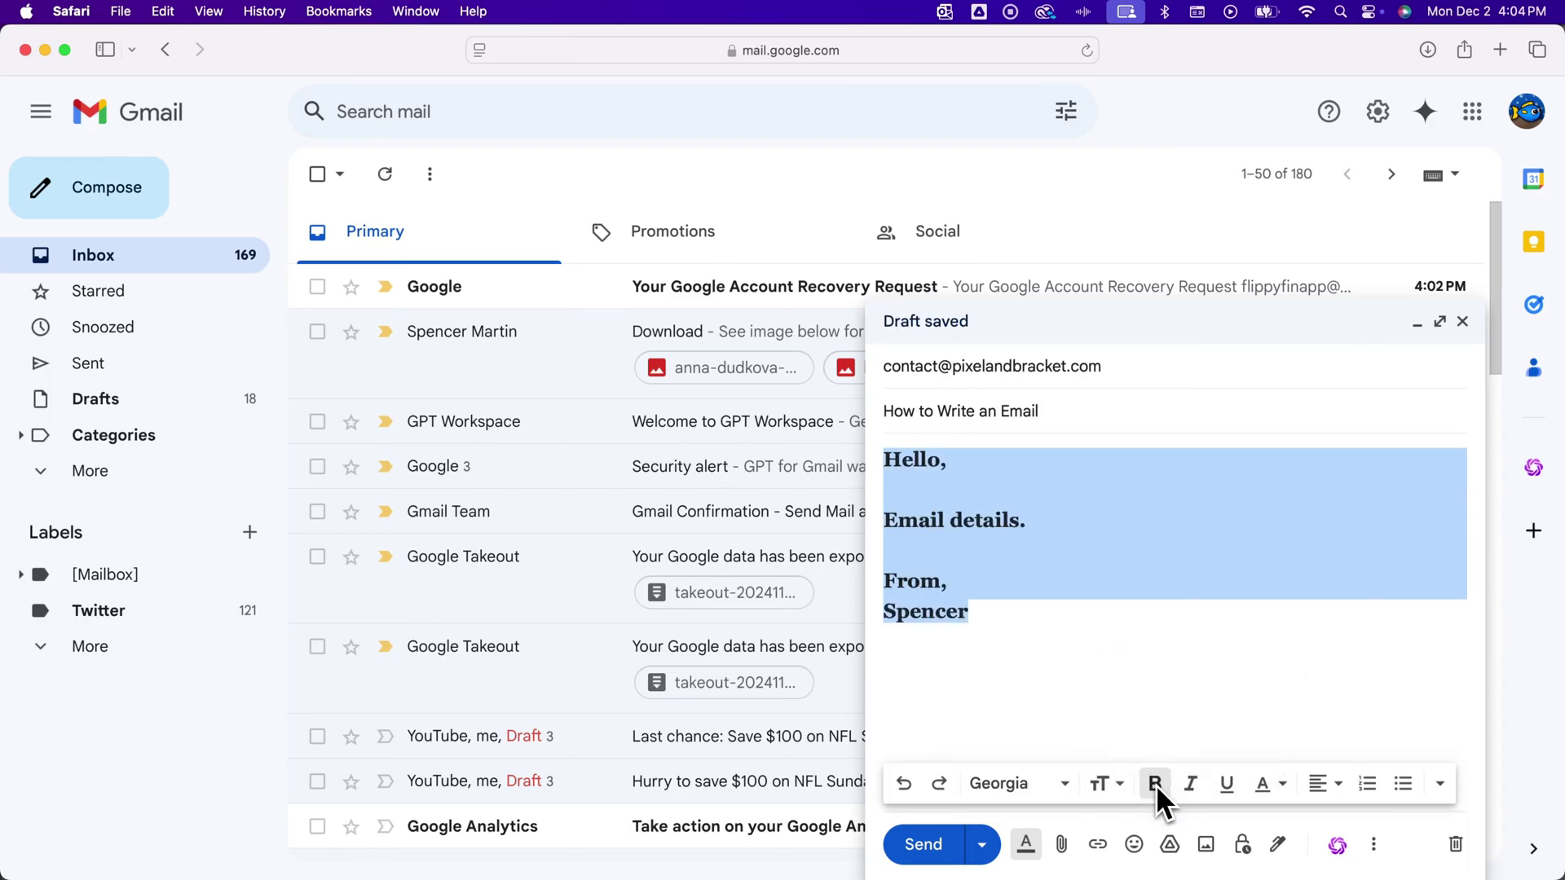
pyautogui.click(1155, 784)
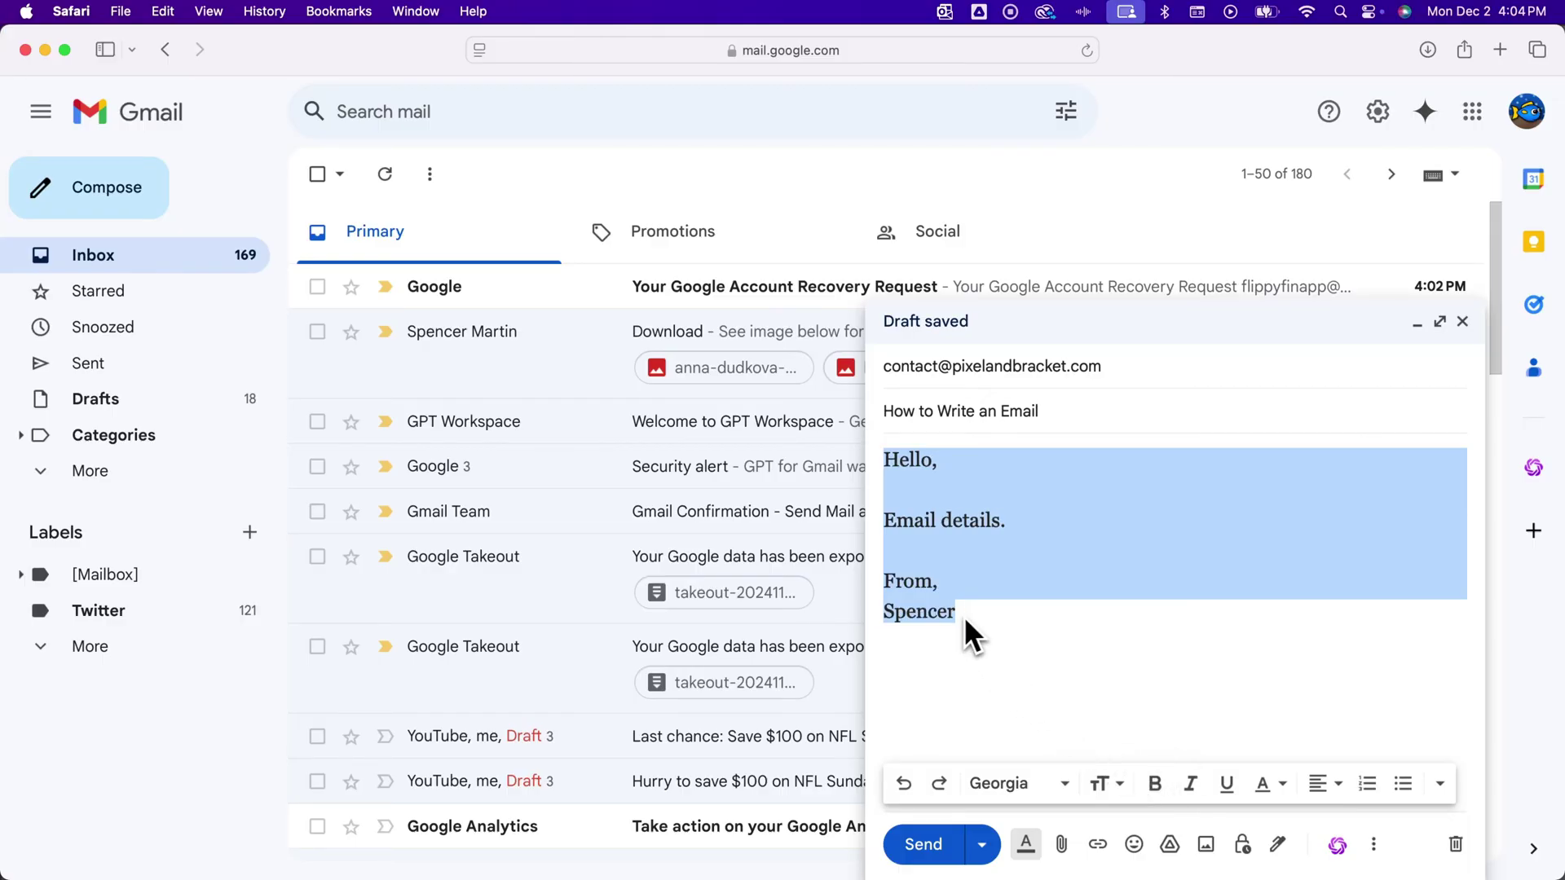
pyautogui.click(973, 561)
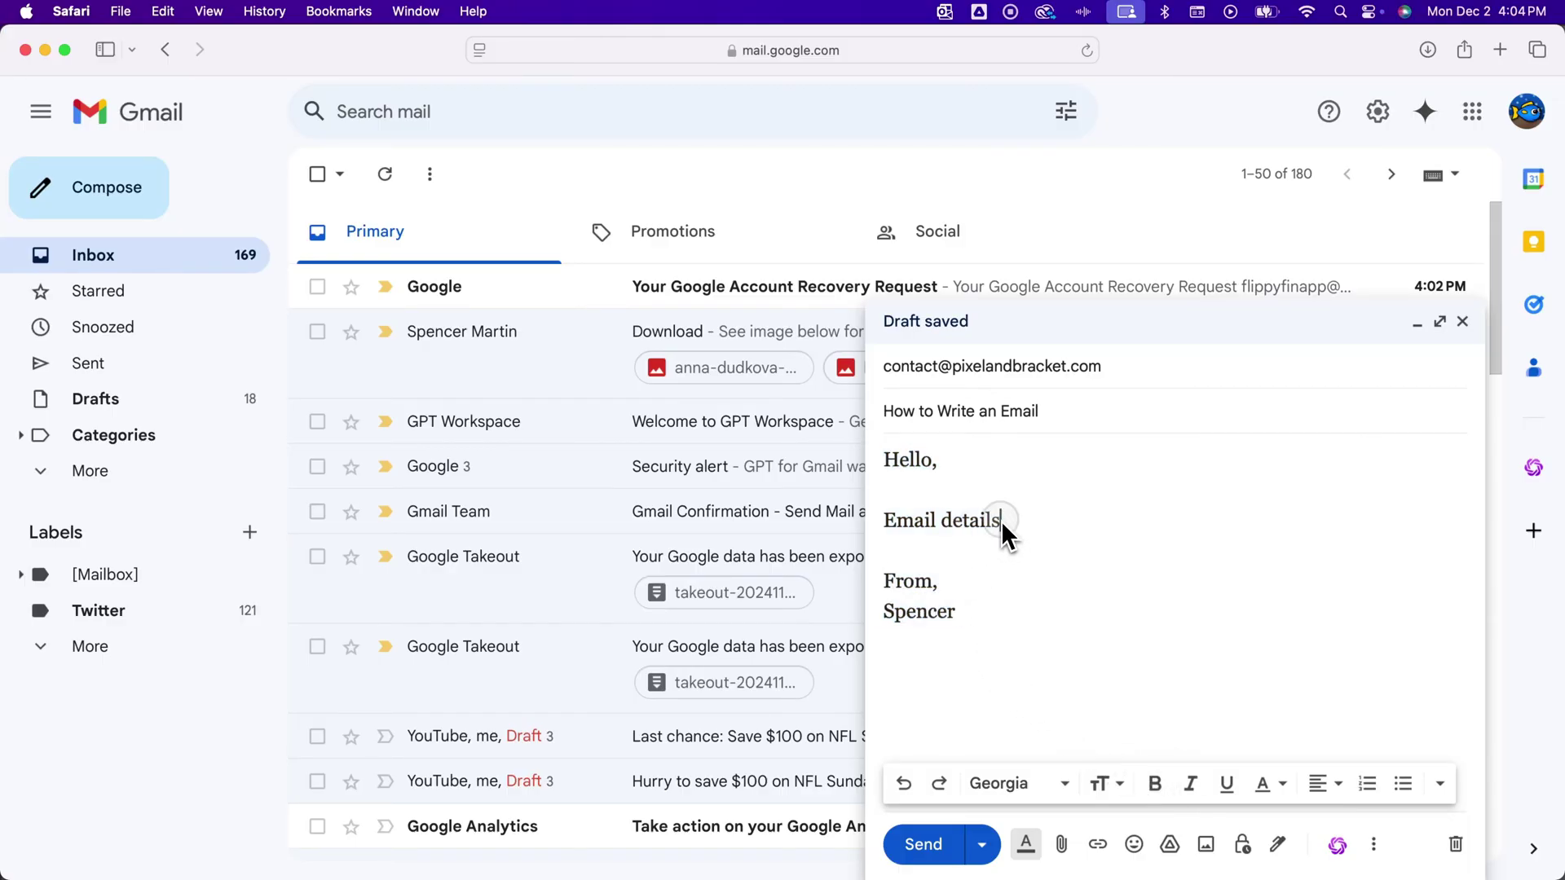
# Make the word 'details' bold and colour the sign-off name blue.
pyautogui.moveTo(1002, 520); pyautogui.dragTo(949, 524)
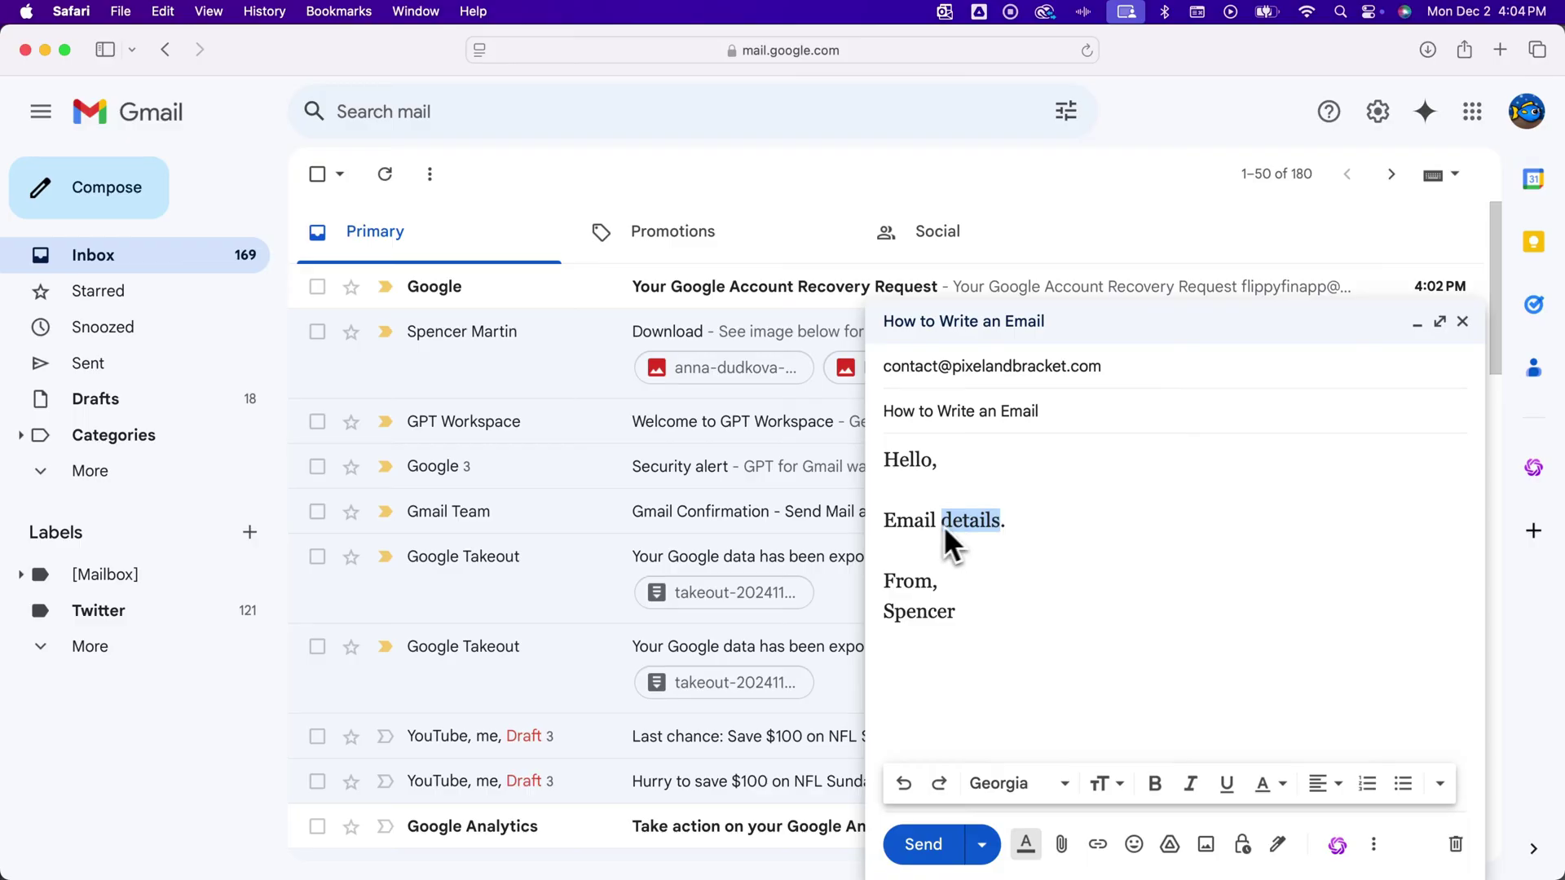
pyautogui.click(1157, 786)
pyautogui.click(1119, 635)
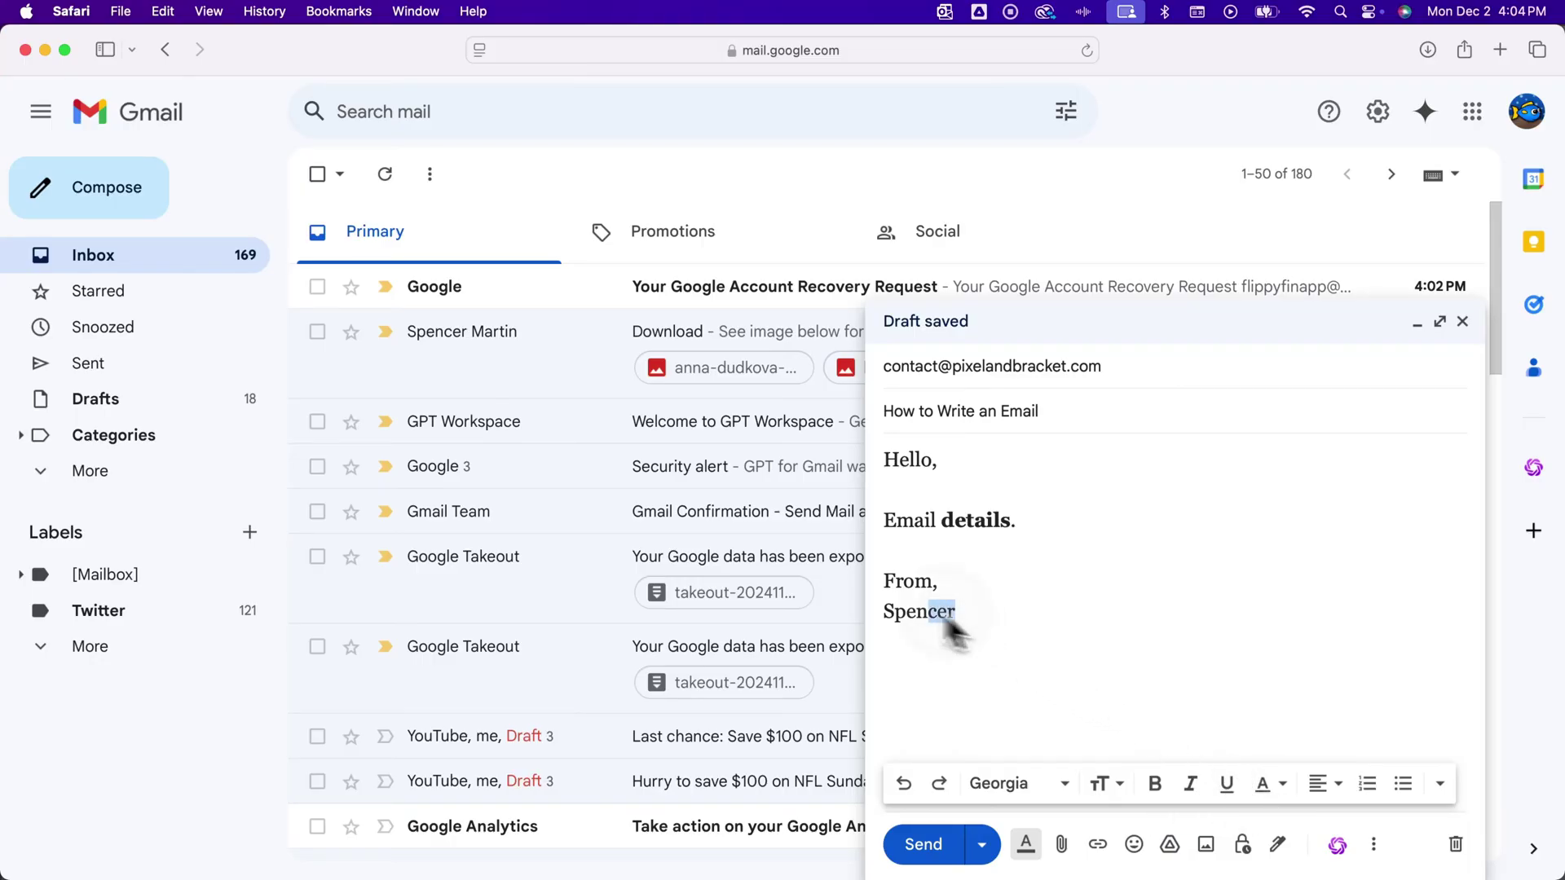
pyautogui.moveTo(956, 612); pyautogui.dragTo(880, 611)
pyautogui.click(1275, 783)
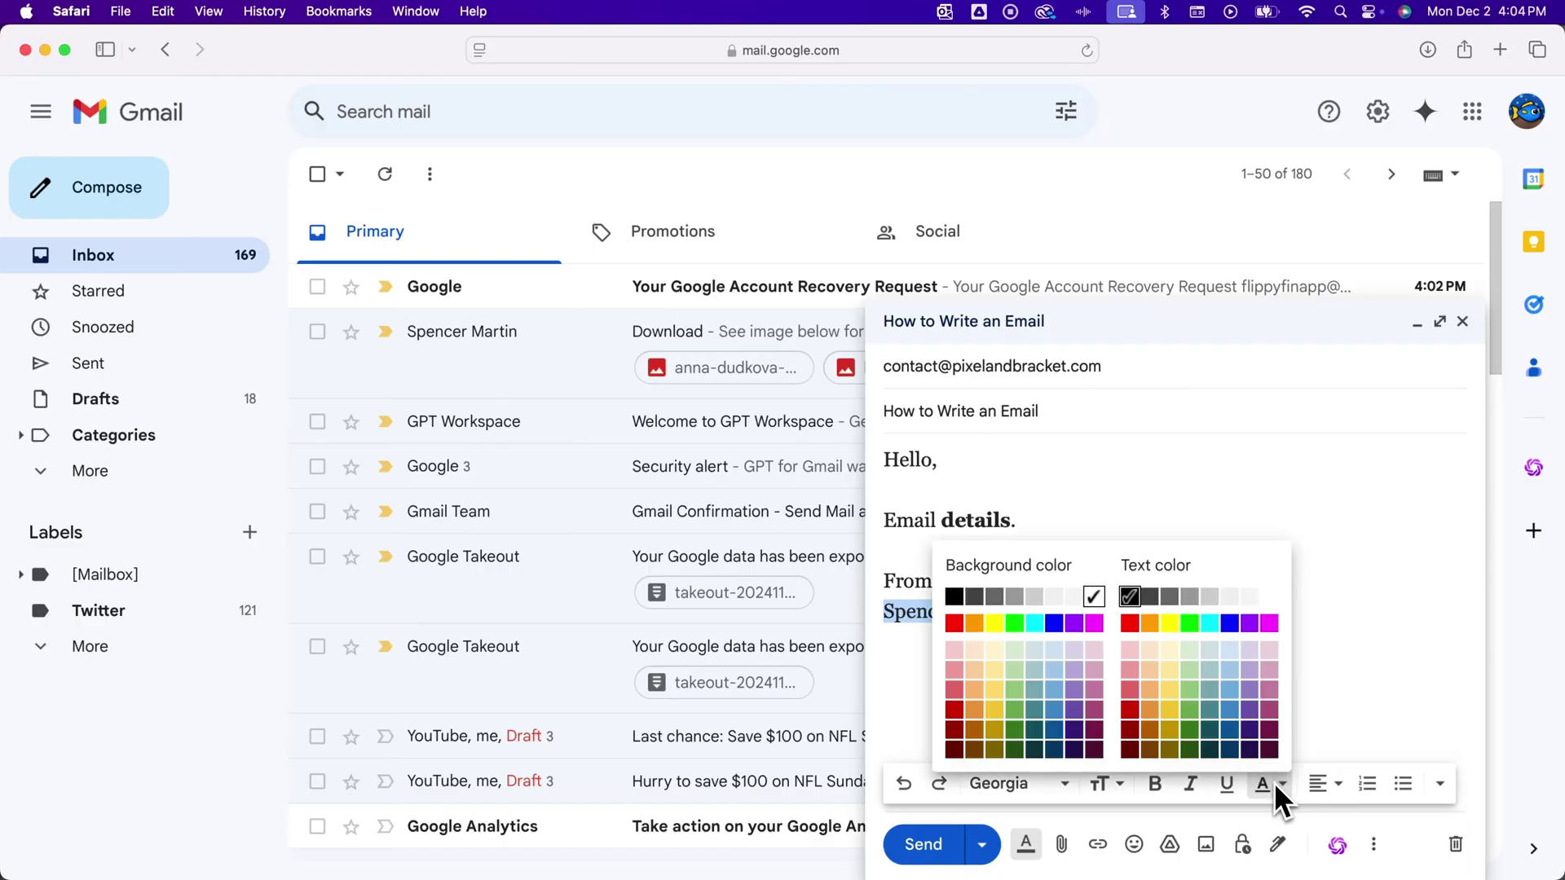
pyautogui.click(1229, 624)
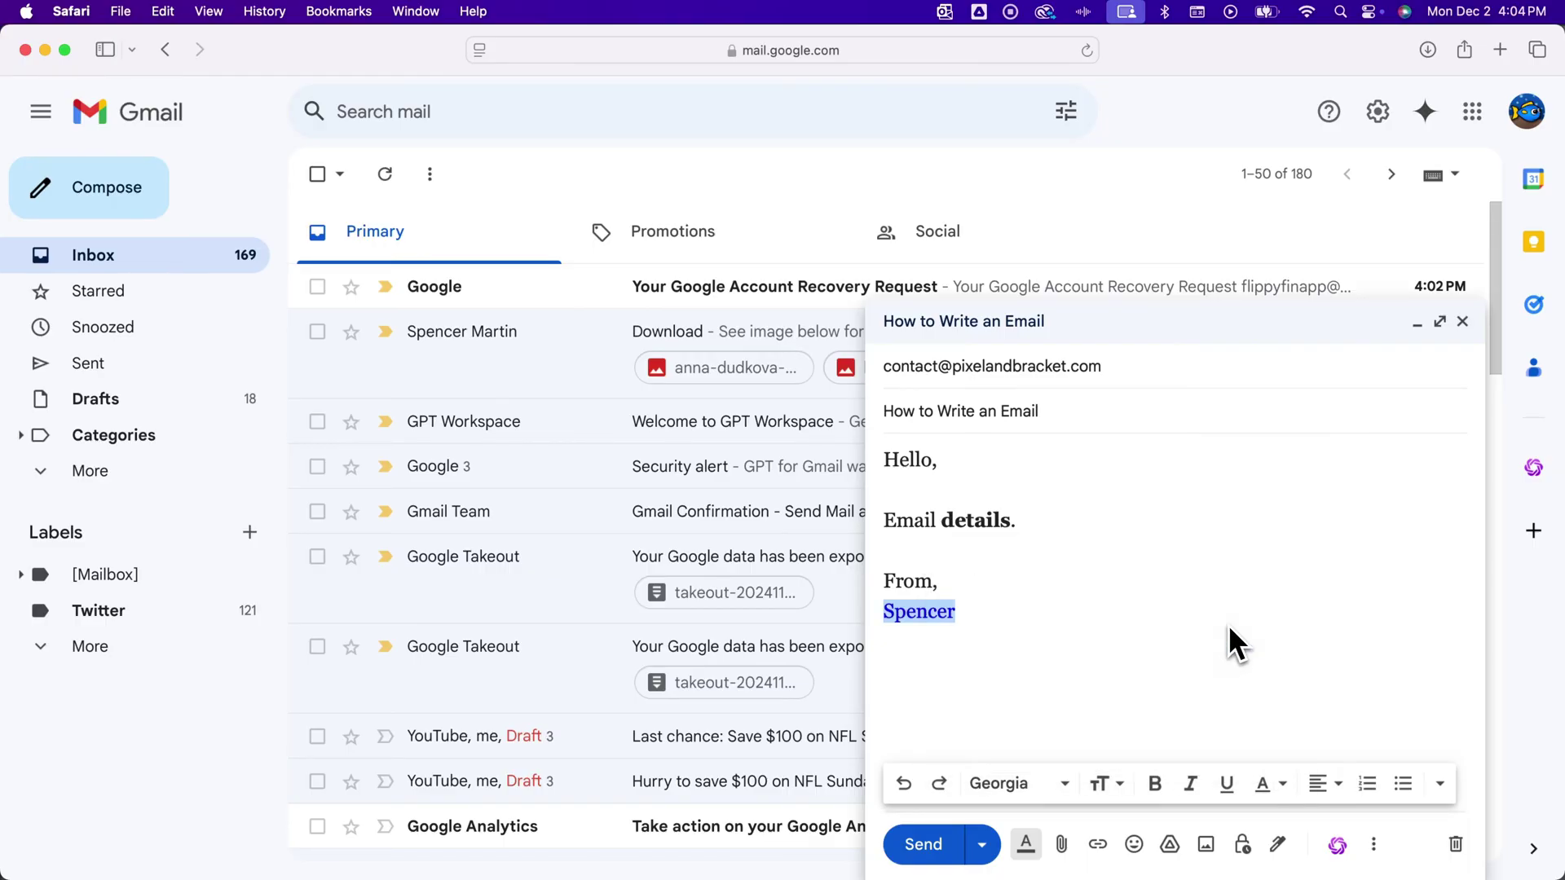
pyautogui.click(992, 607)
pyautogui.doubleClick(905, 619)
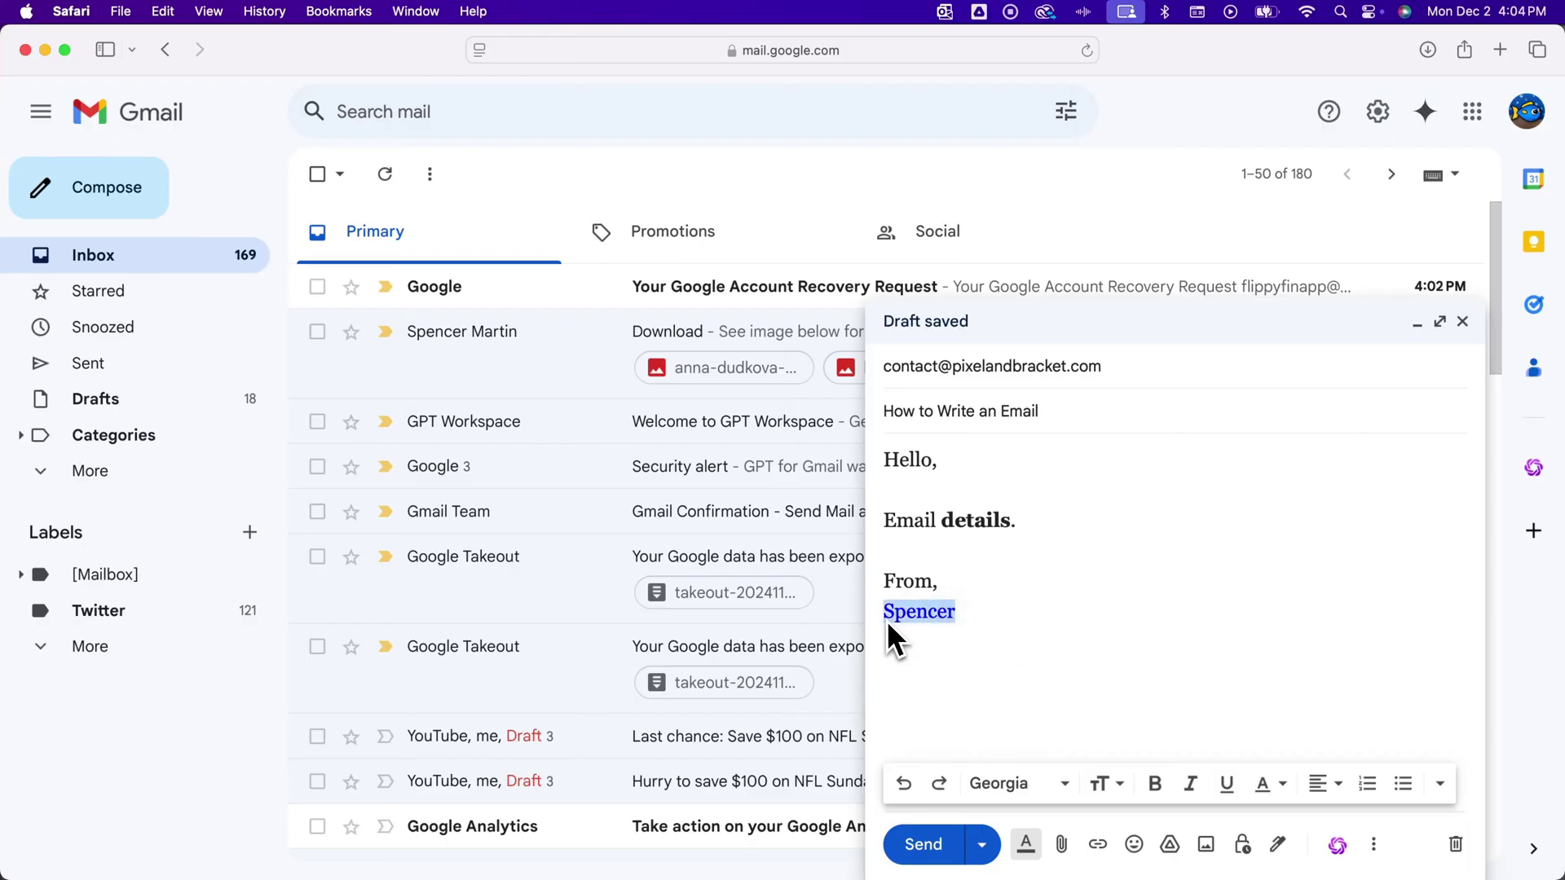
pyautogui.click(1279, 787)
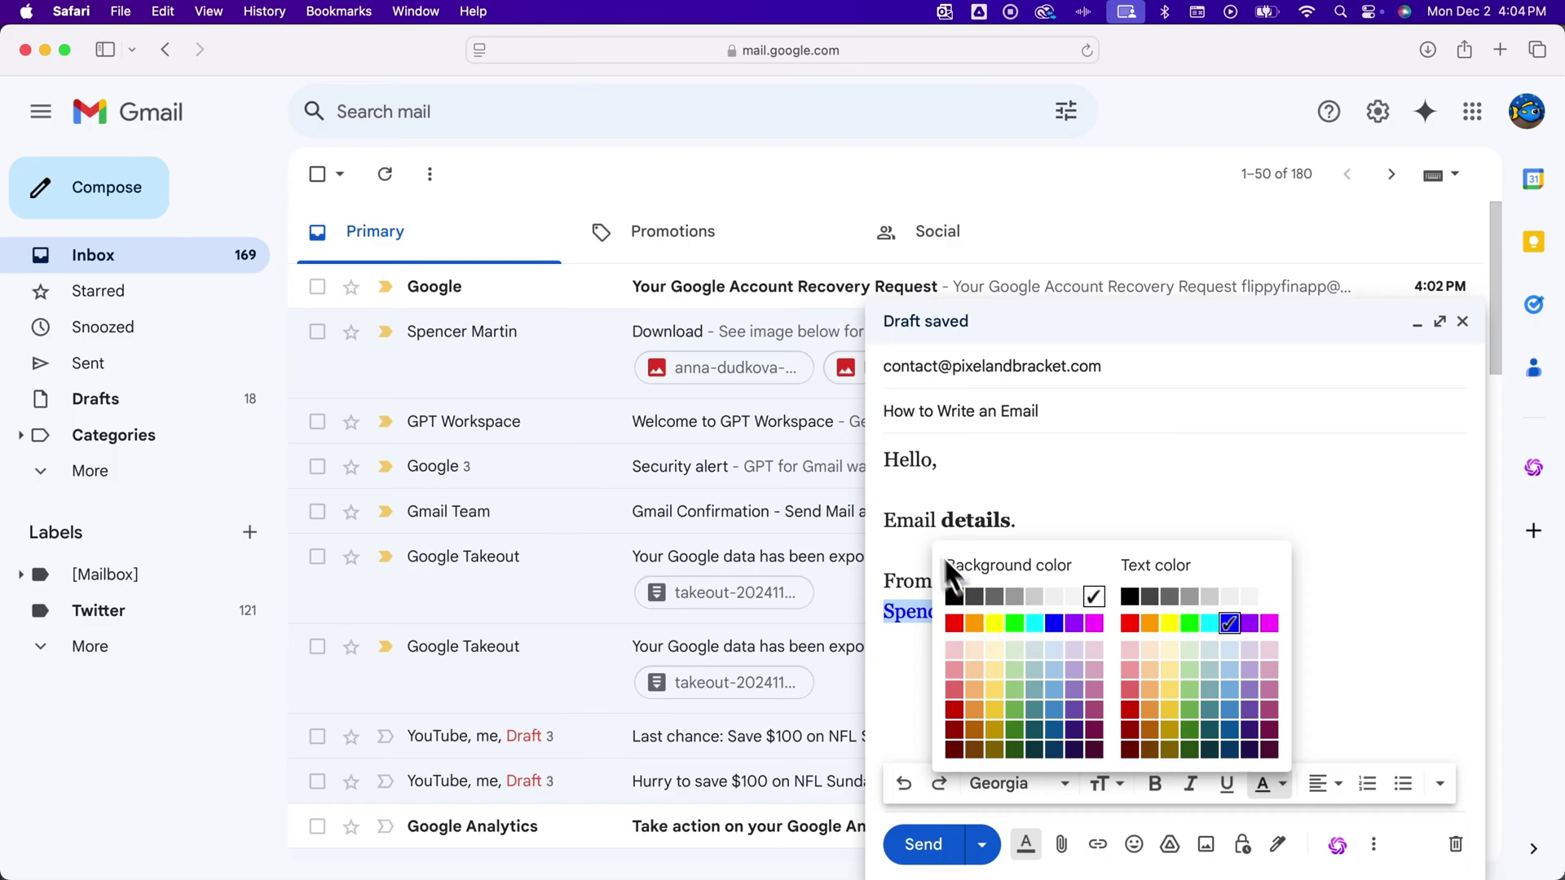
pyautogui.click(916, 522)
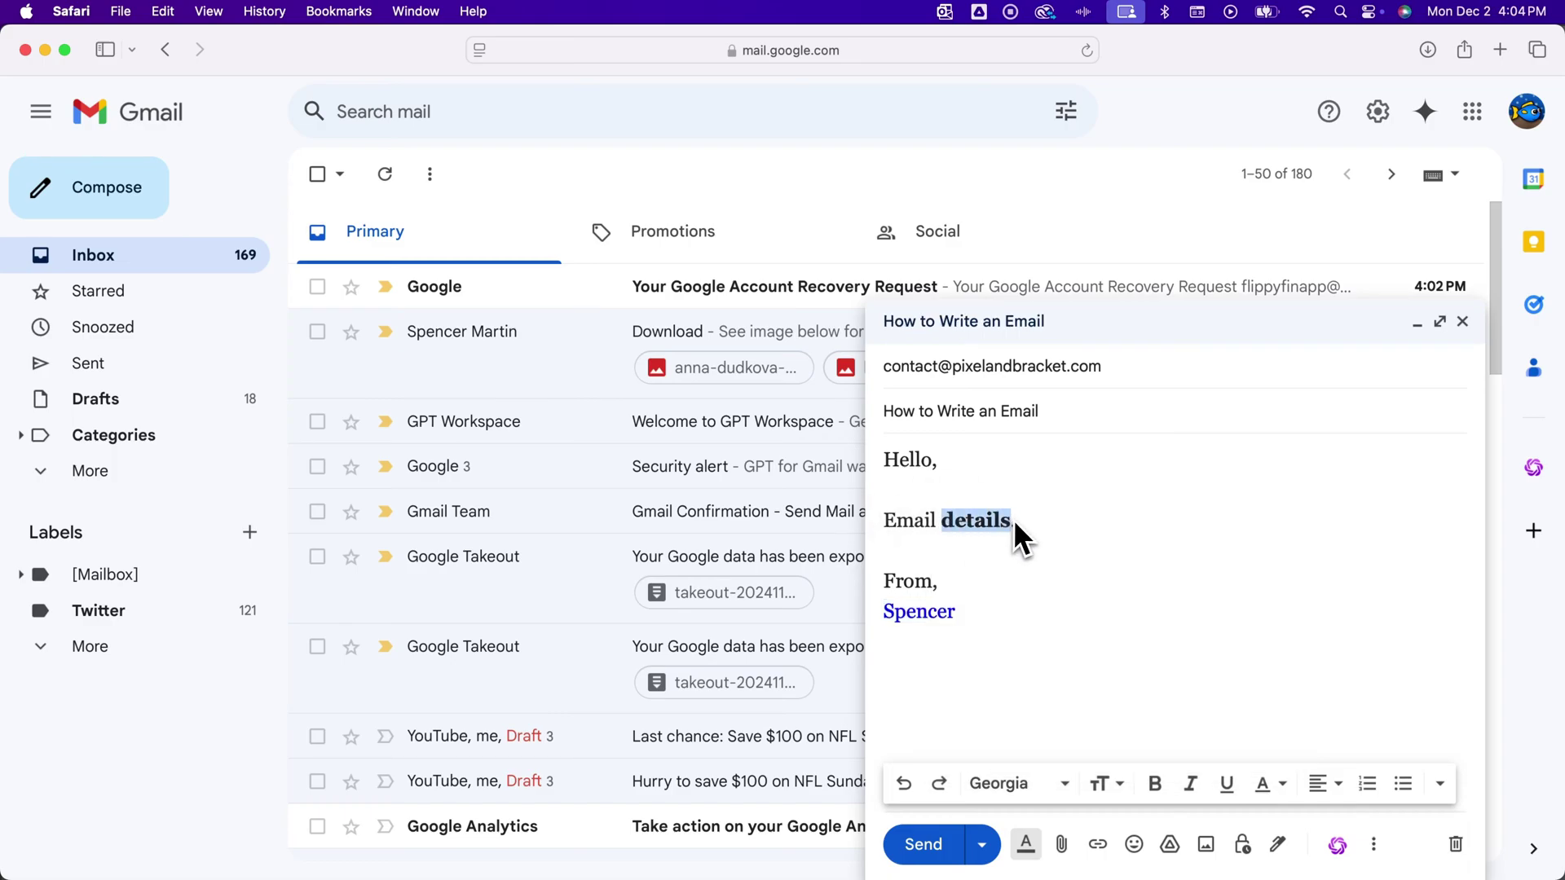
# Give the word 'details' a yellow background highlight, then select most of the body.
pyautogui.click(1278, 794)
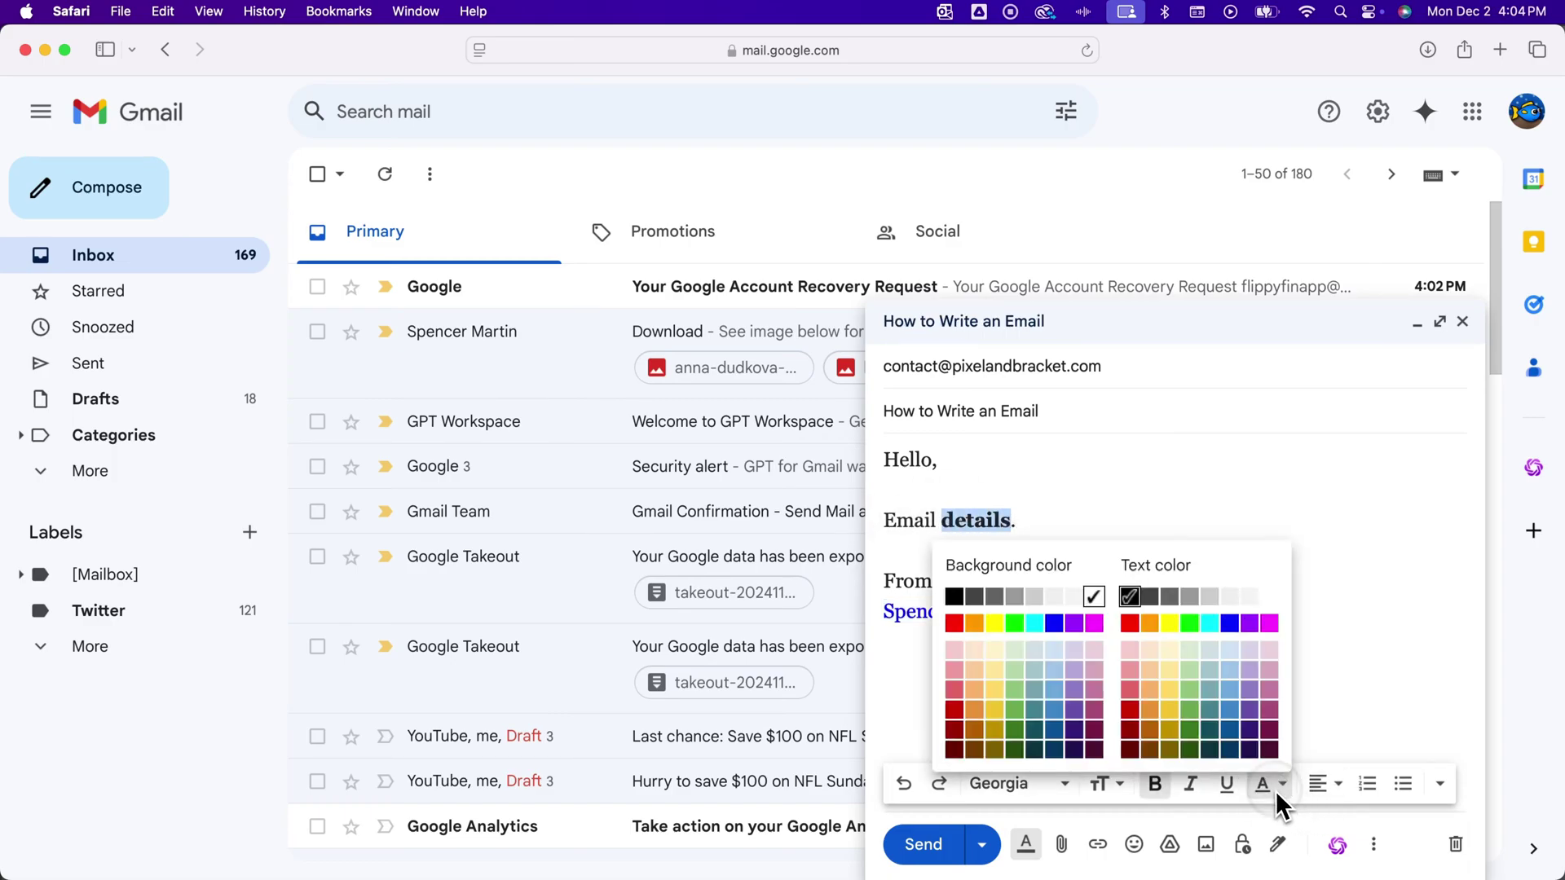
pyautogui.click(998, 625)
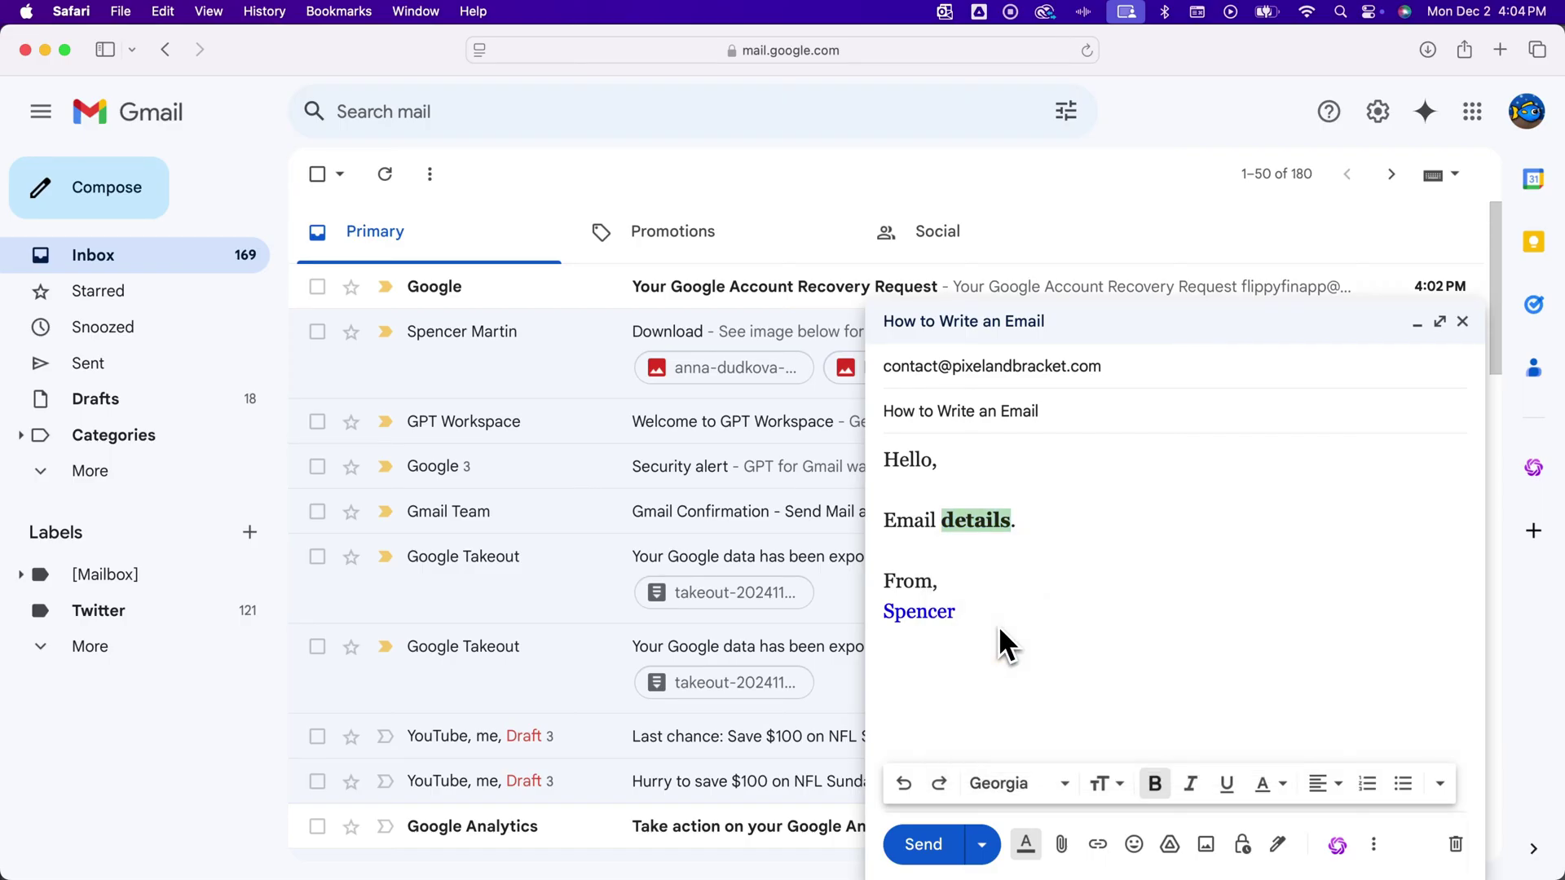
pyautogui.click(1002, 608)
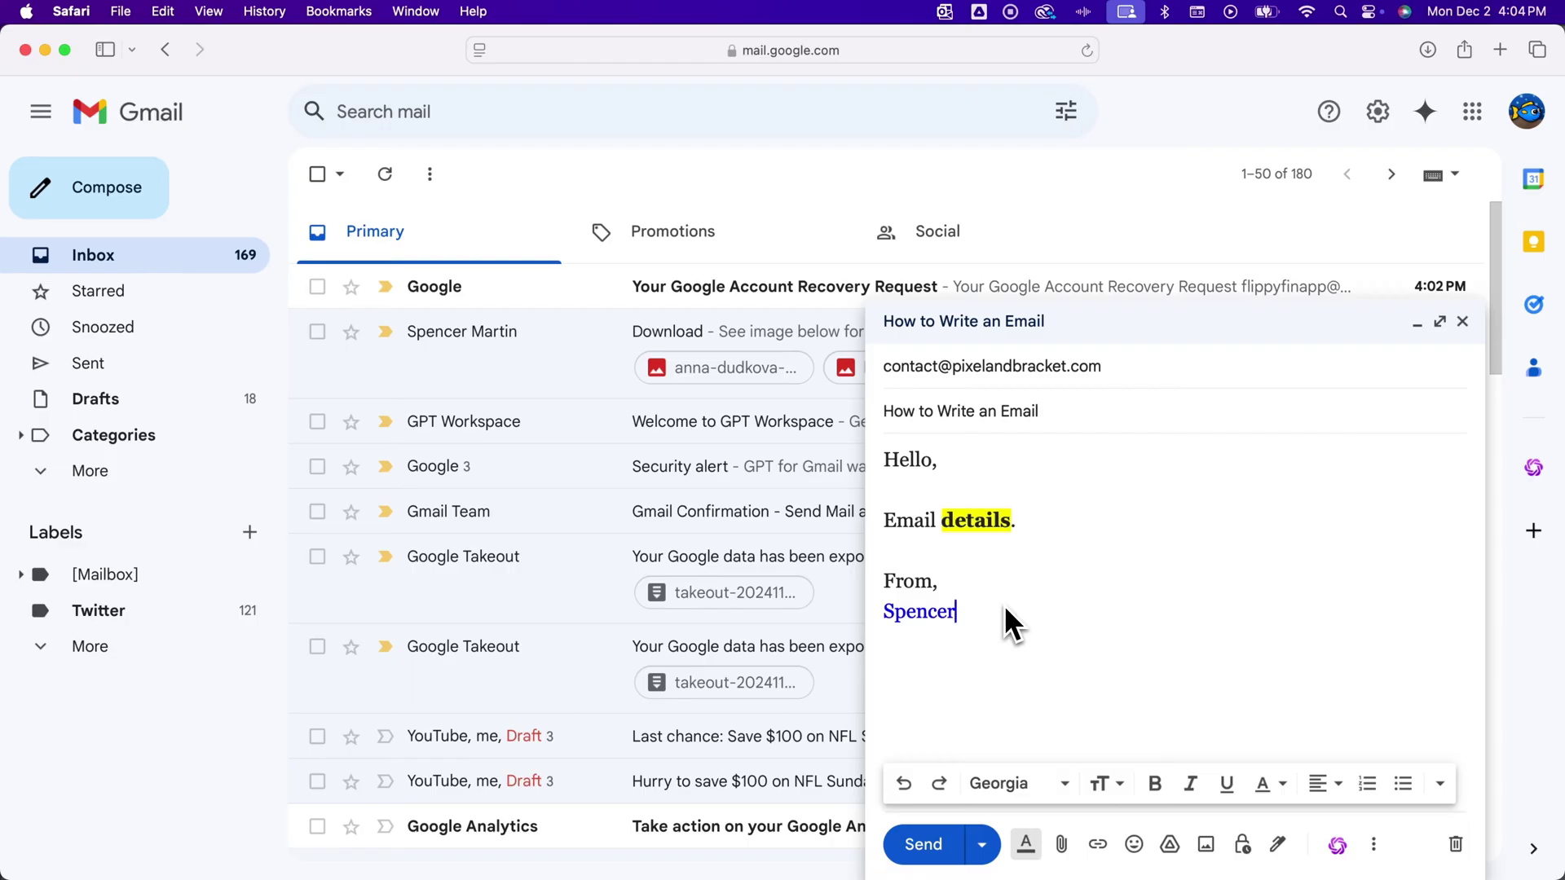
pyautogui.moveTo(1009, 612); pyautogui.dragTo(898, 475)
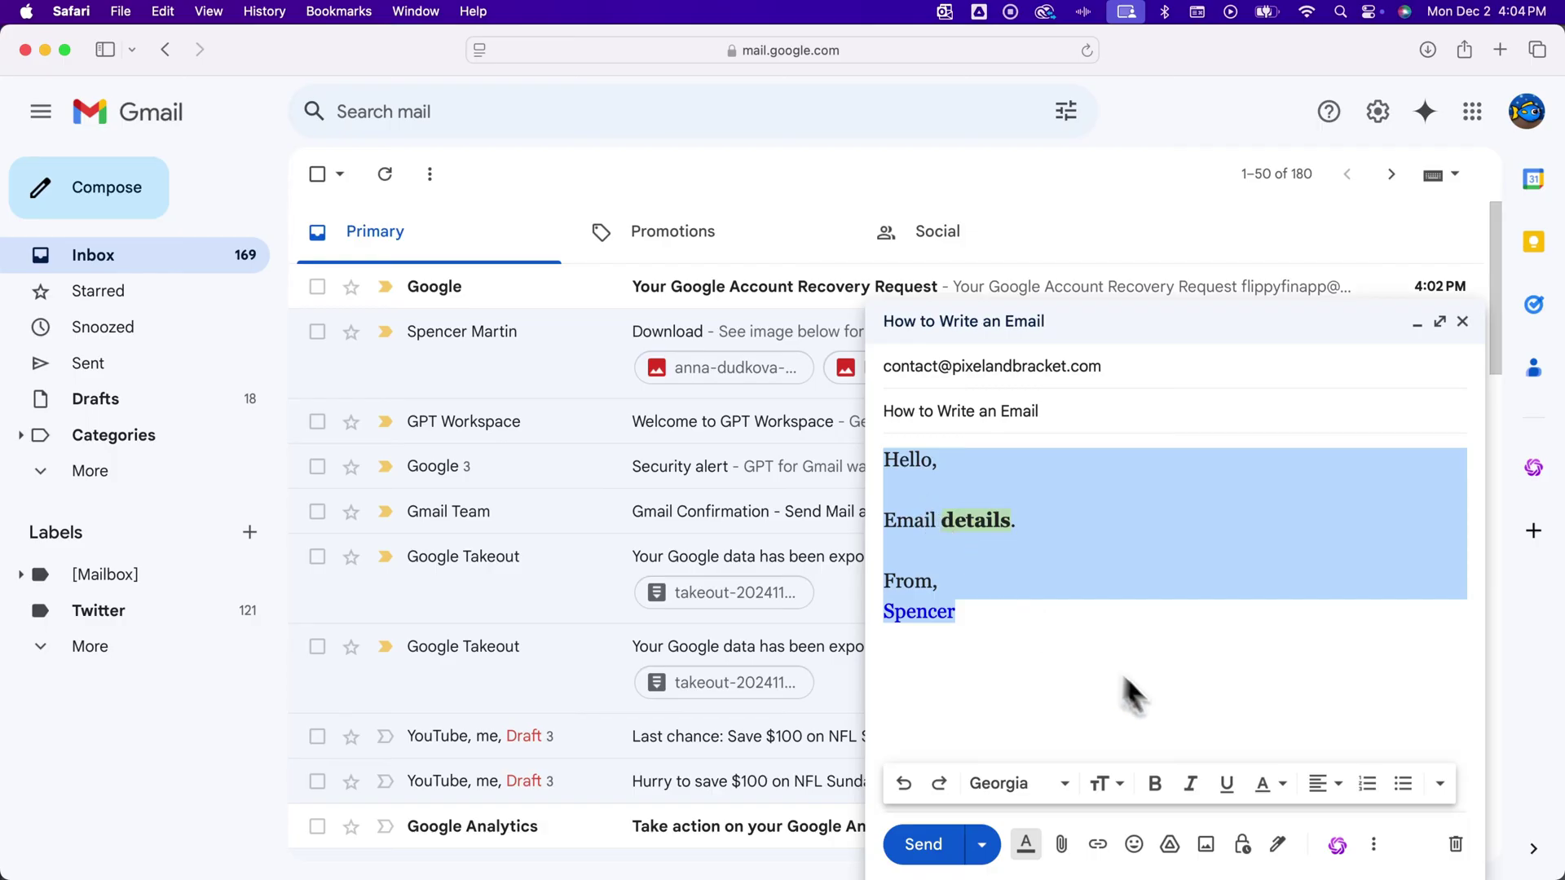
# Try centring, numbering and bulleting the body, reverting each change.
pyautogui.click(1326, 786)
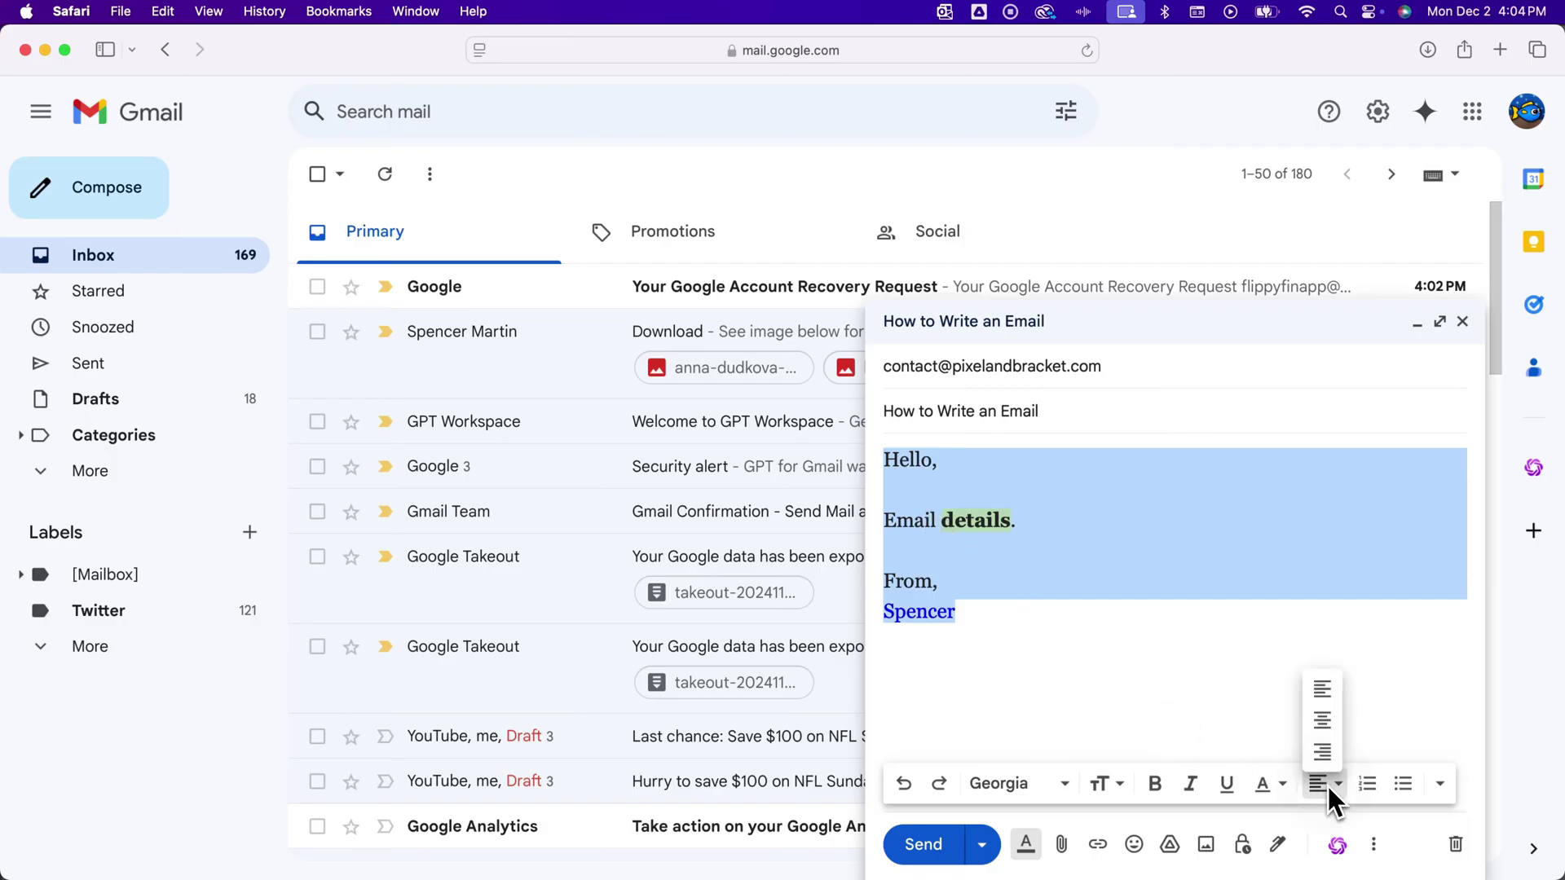
pyautogui.click(1325, 718)
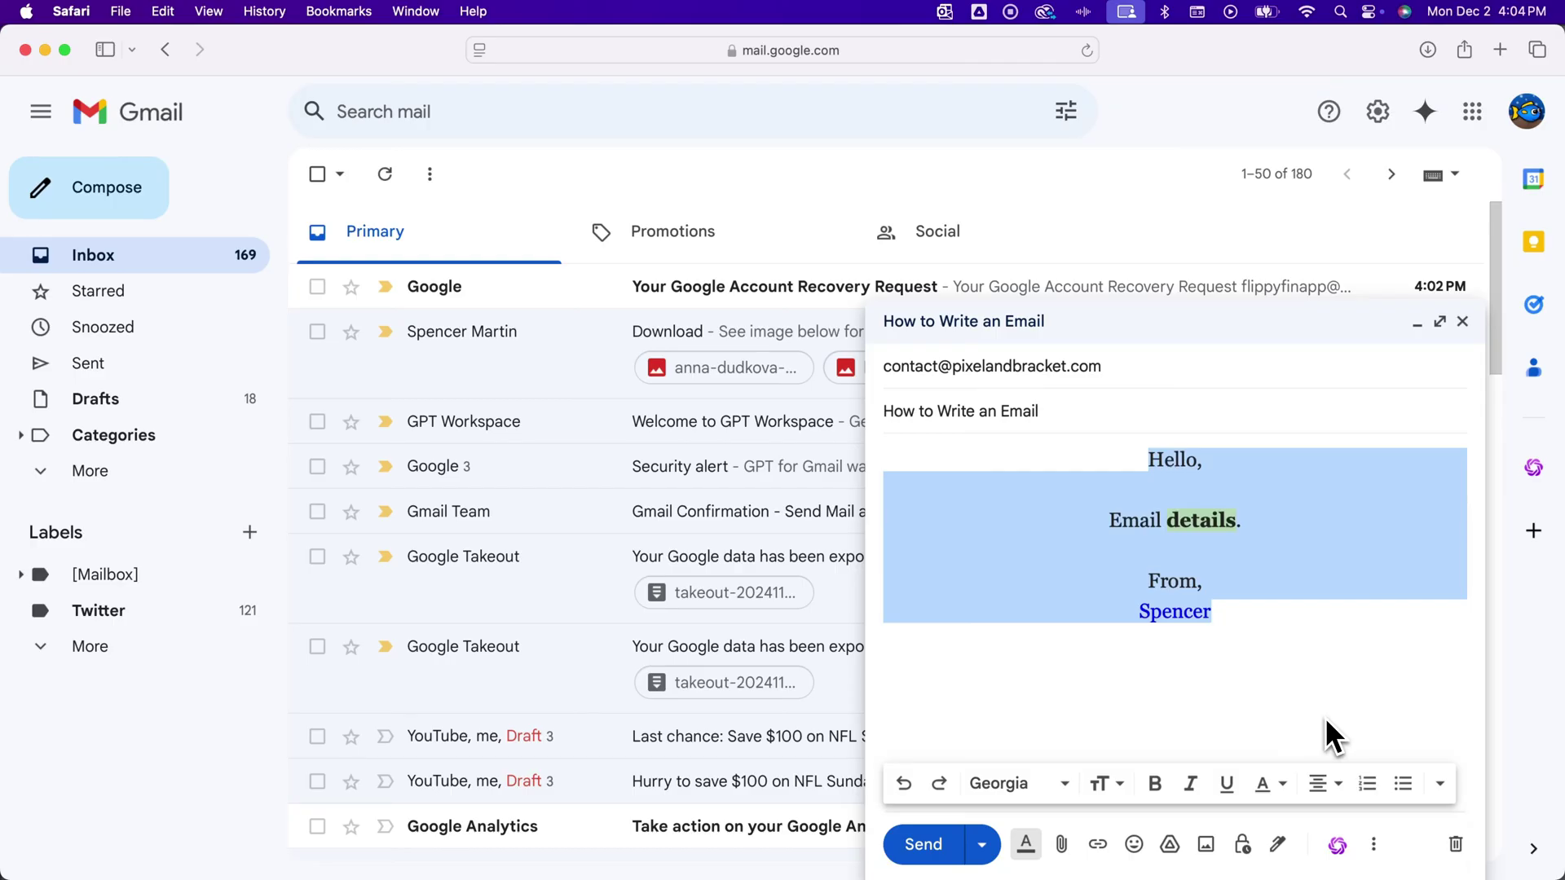
pyautogui.click(1321, 785)
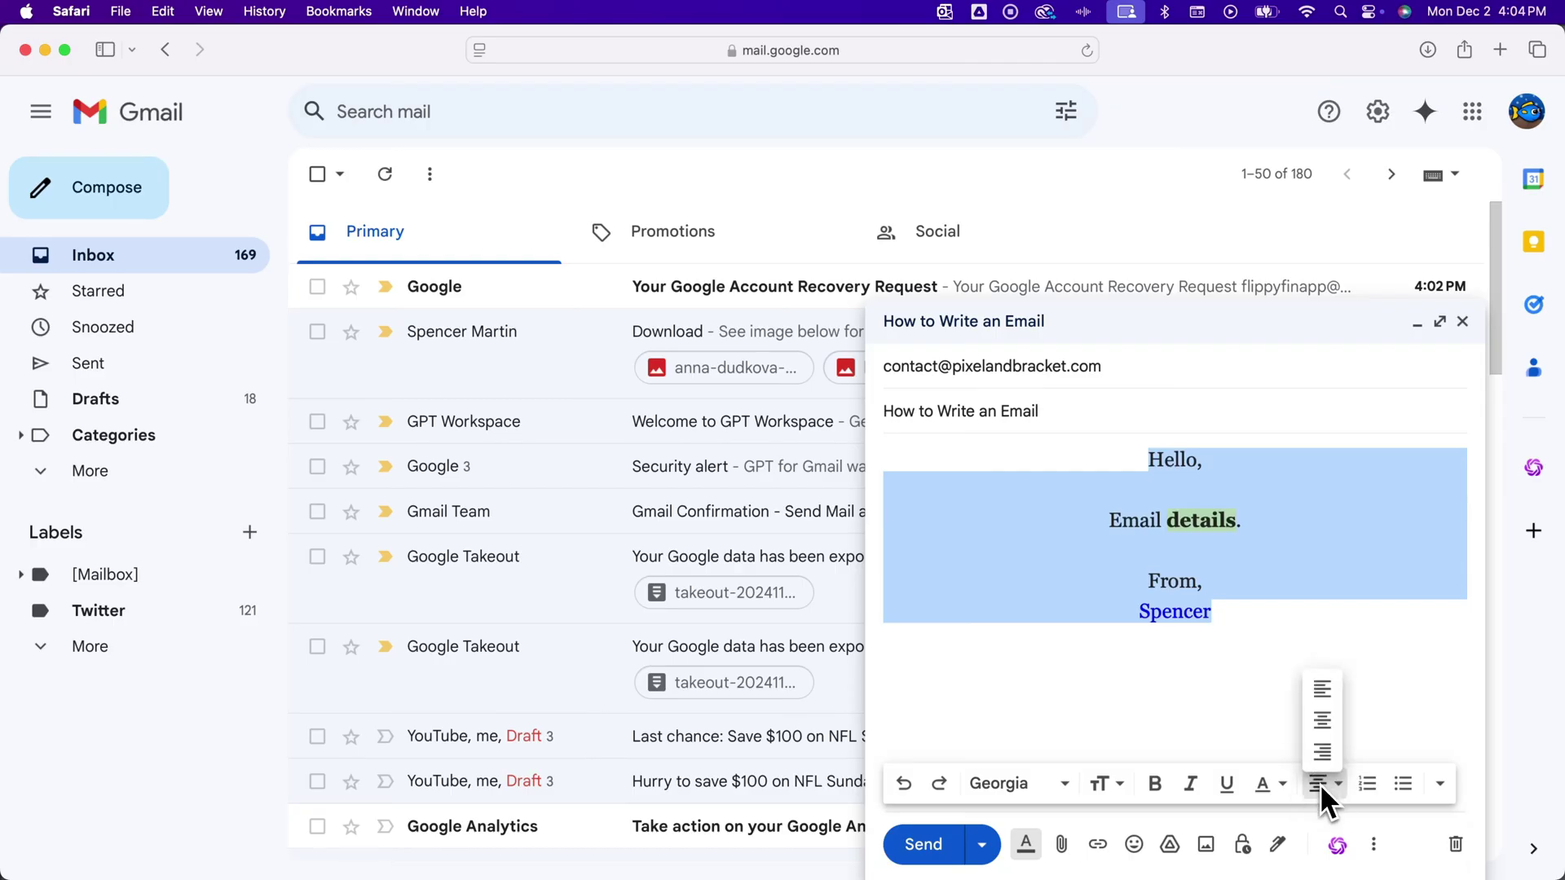
pyautogui.click(1322, 694)
pyautogui.click(1366, 783)
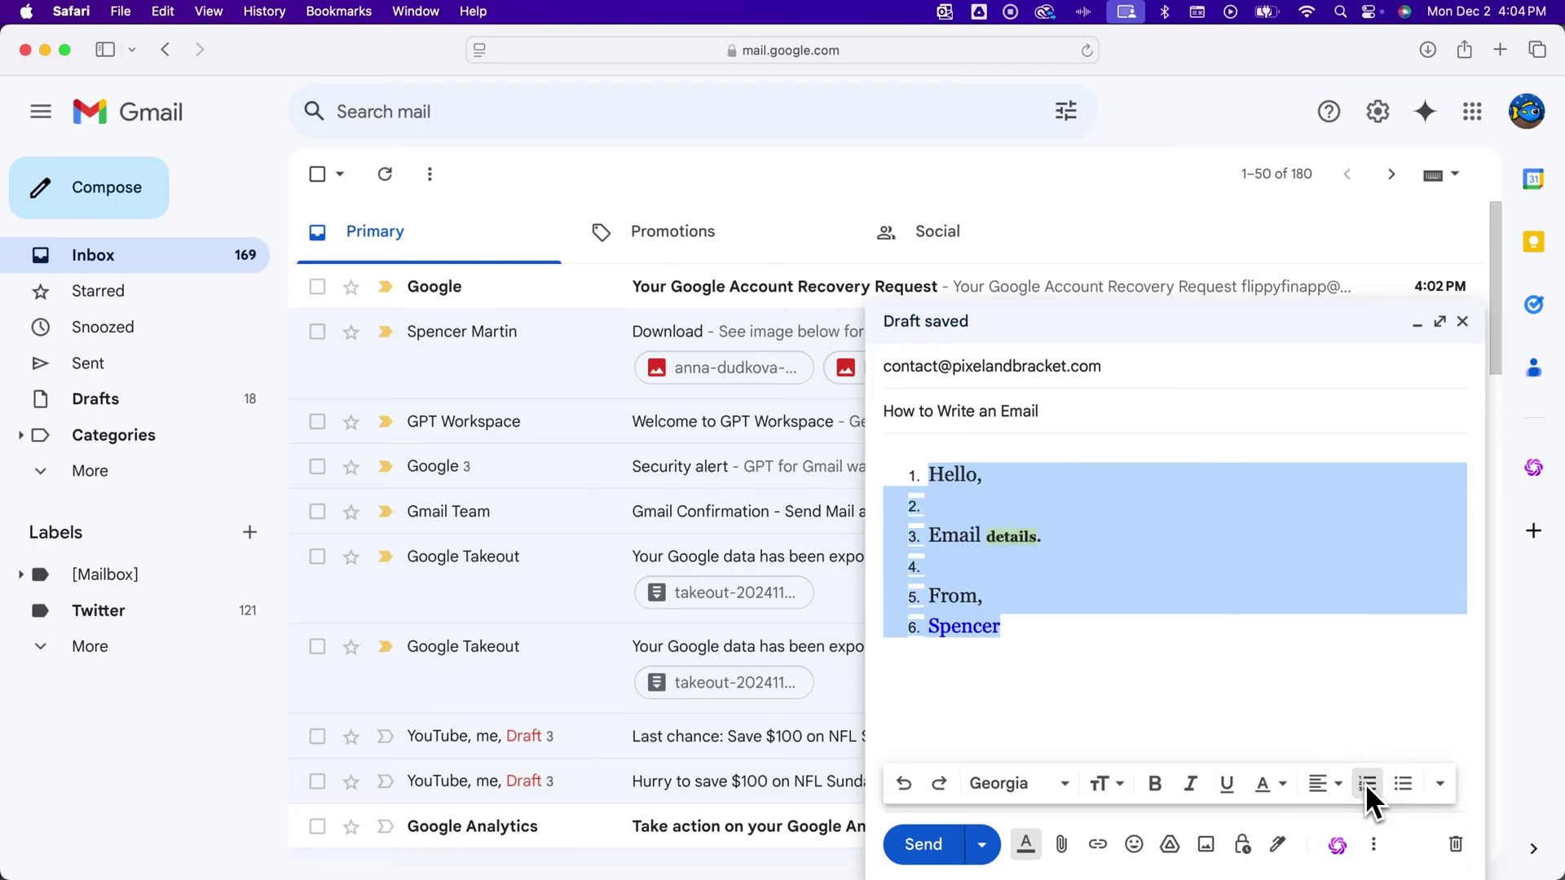
pyautogui.click(1366, 784)
pyautogui.click(1401, 782)
pyautogui.click(1403, 783)
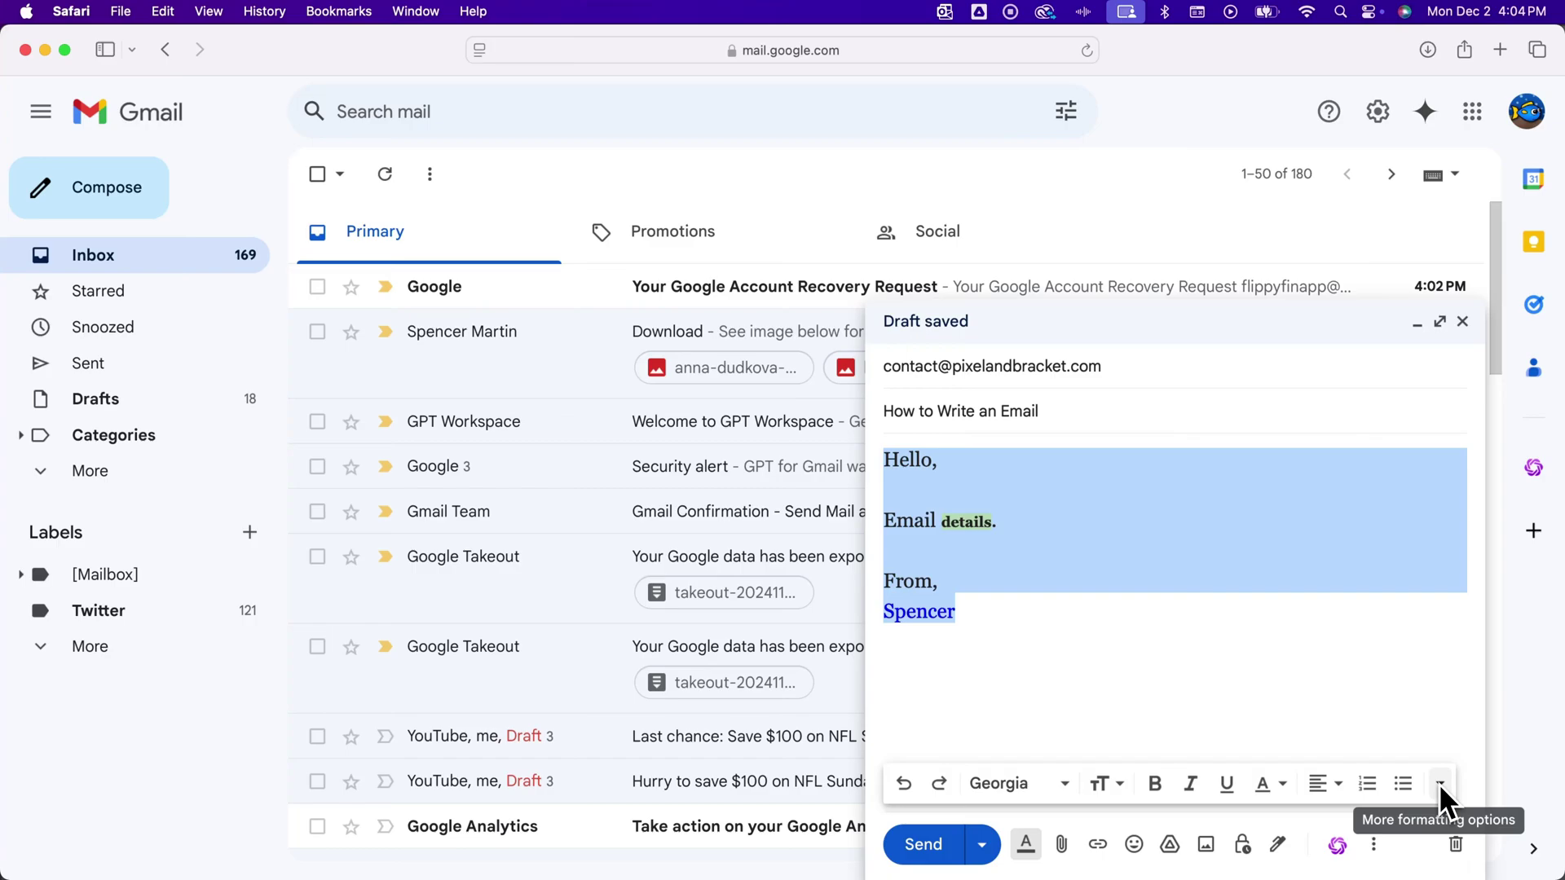
# Try indenting the body and quoting the 'Email details.' line, then undo both.
pyautogui.click(1440, 783)
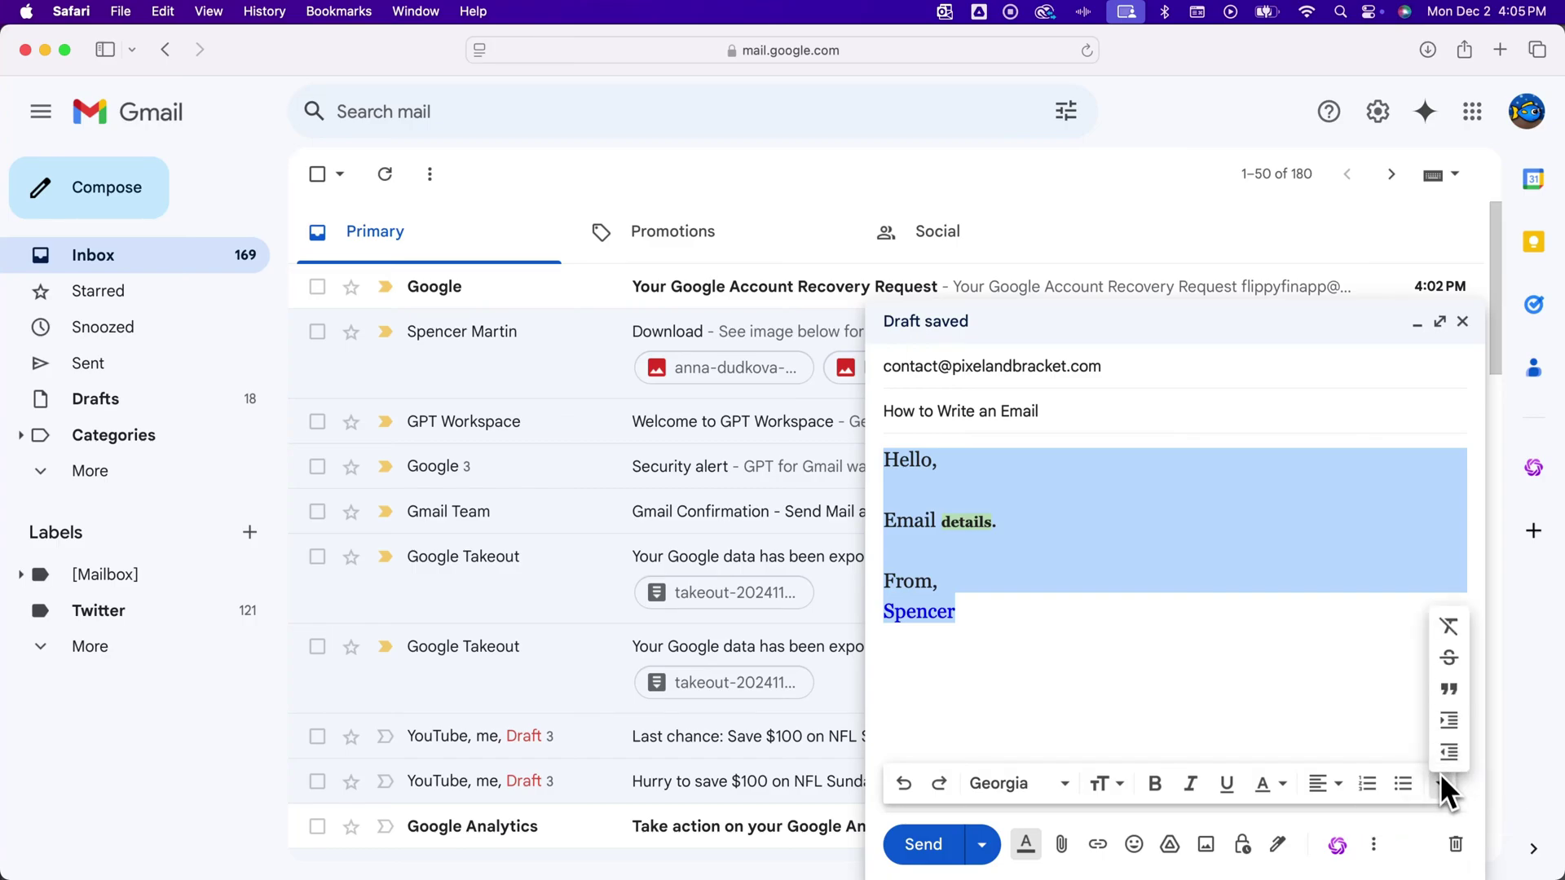
pyautogui.click(1445, 724)
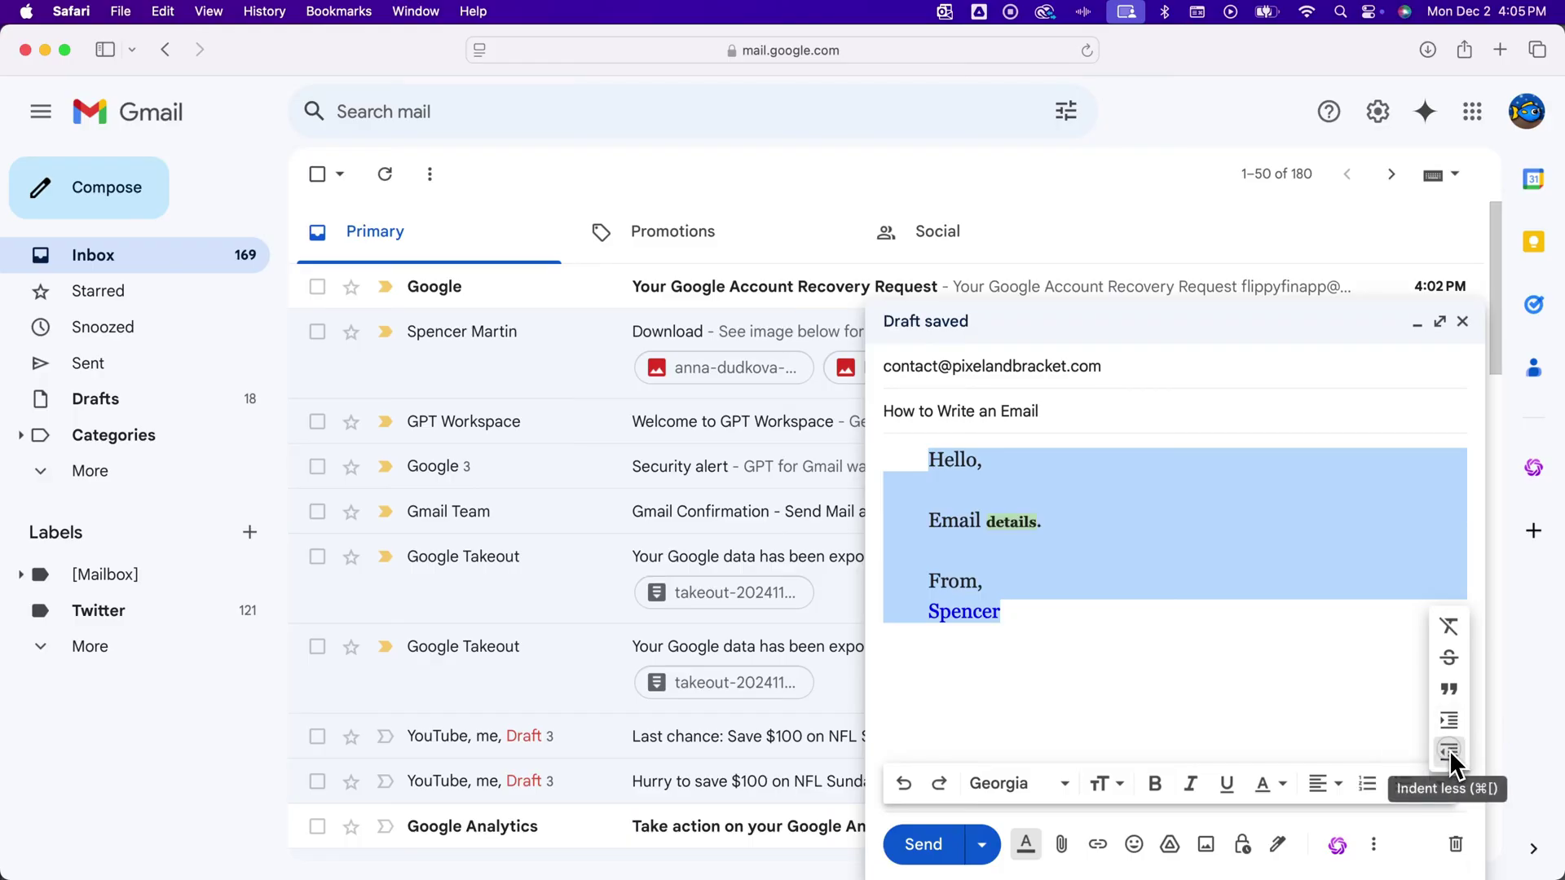
pyautogui.click(1449, 752)
pyautogui.click(1442, 782)
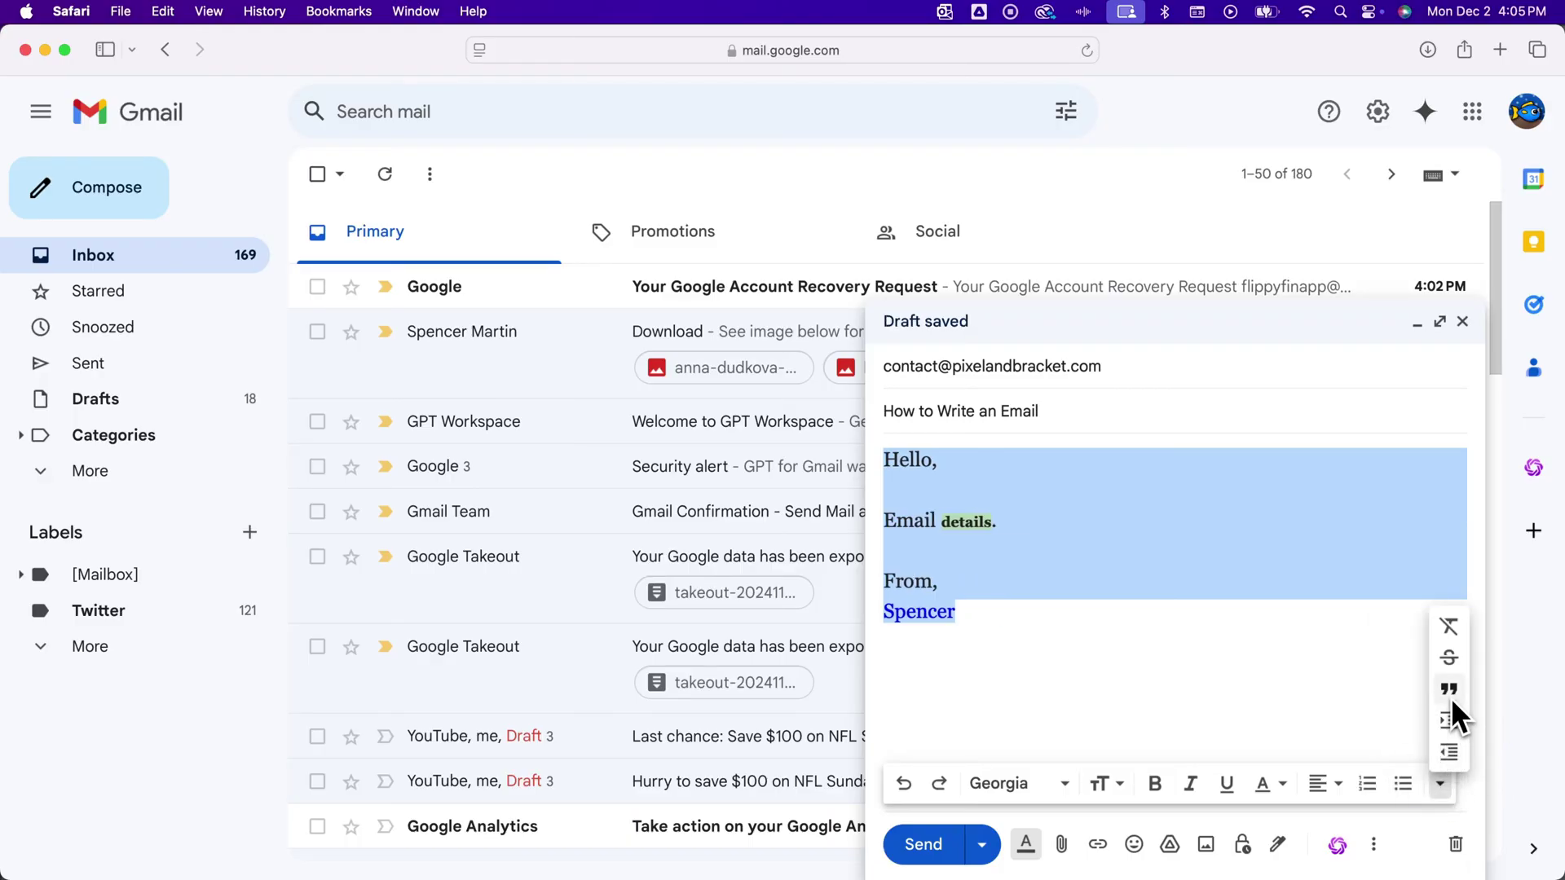
pyautogui.click(929, 493)
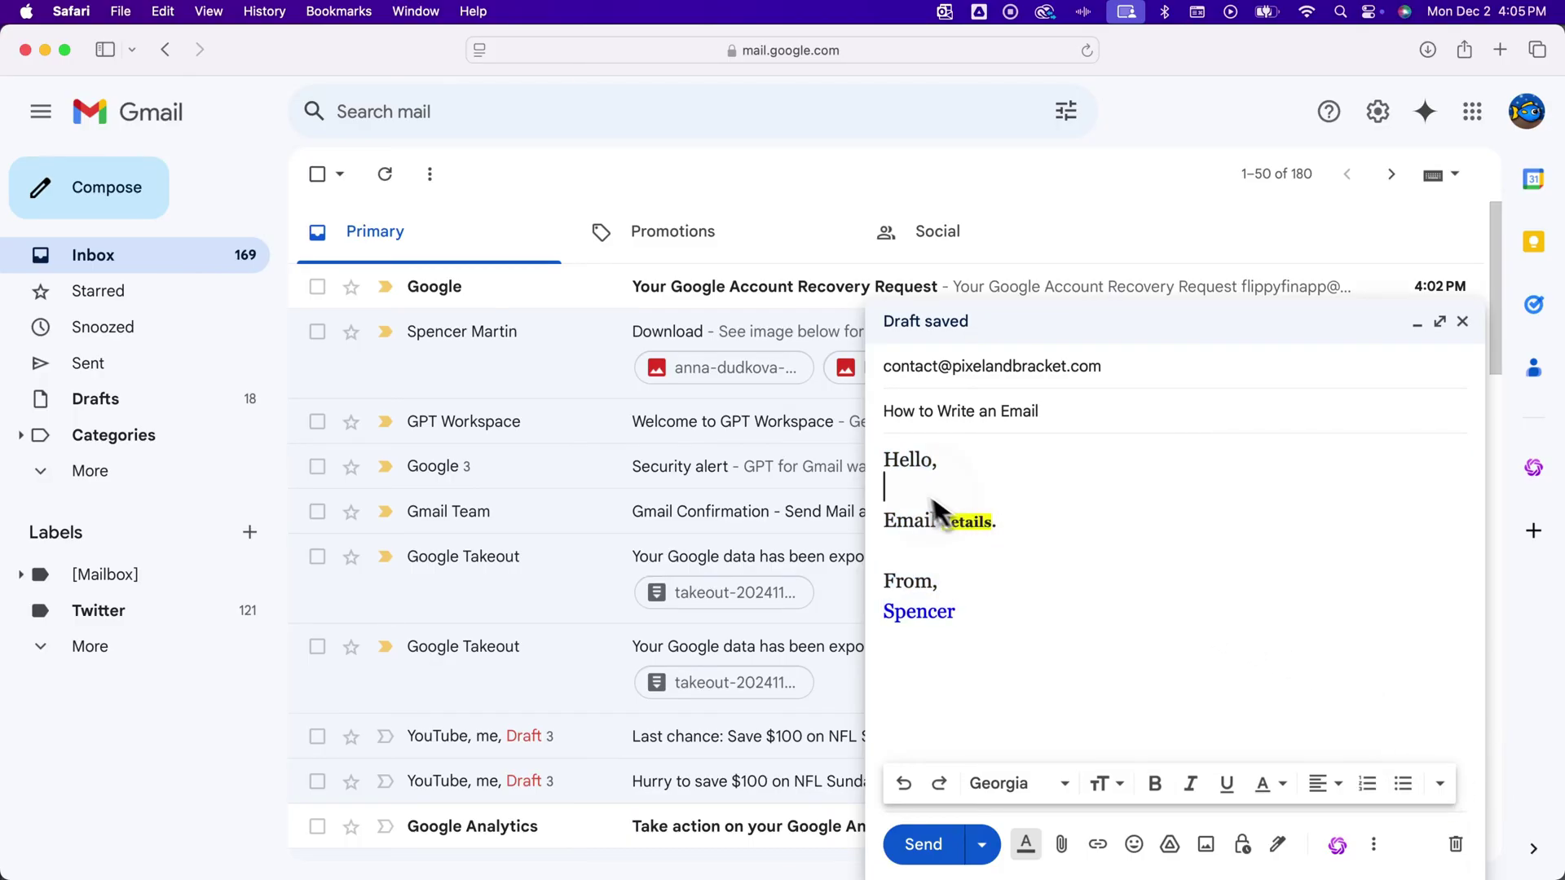
pyautogui.moveTo(1020, 527); pyautogui.dragTo(881, 527)
pyautogui.click(1441, 782)
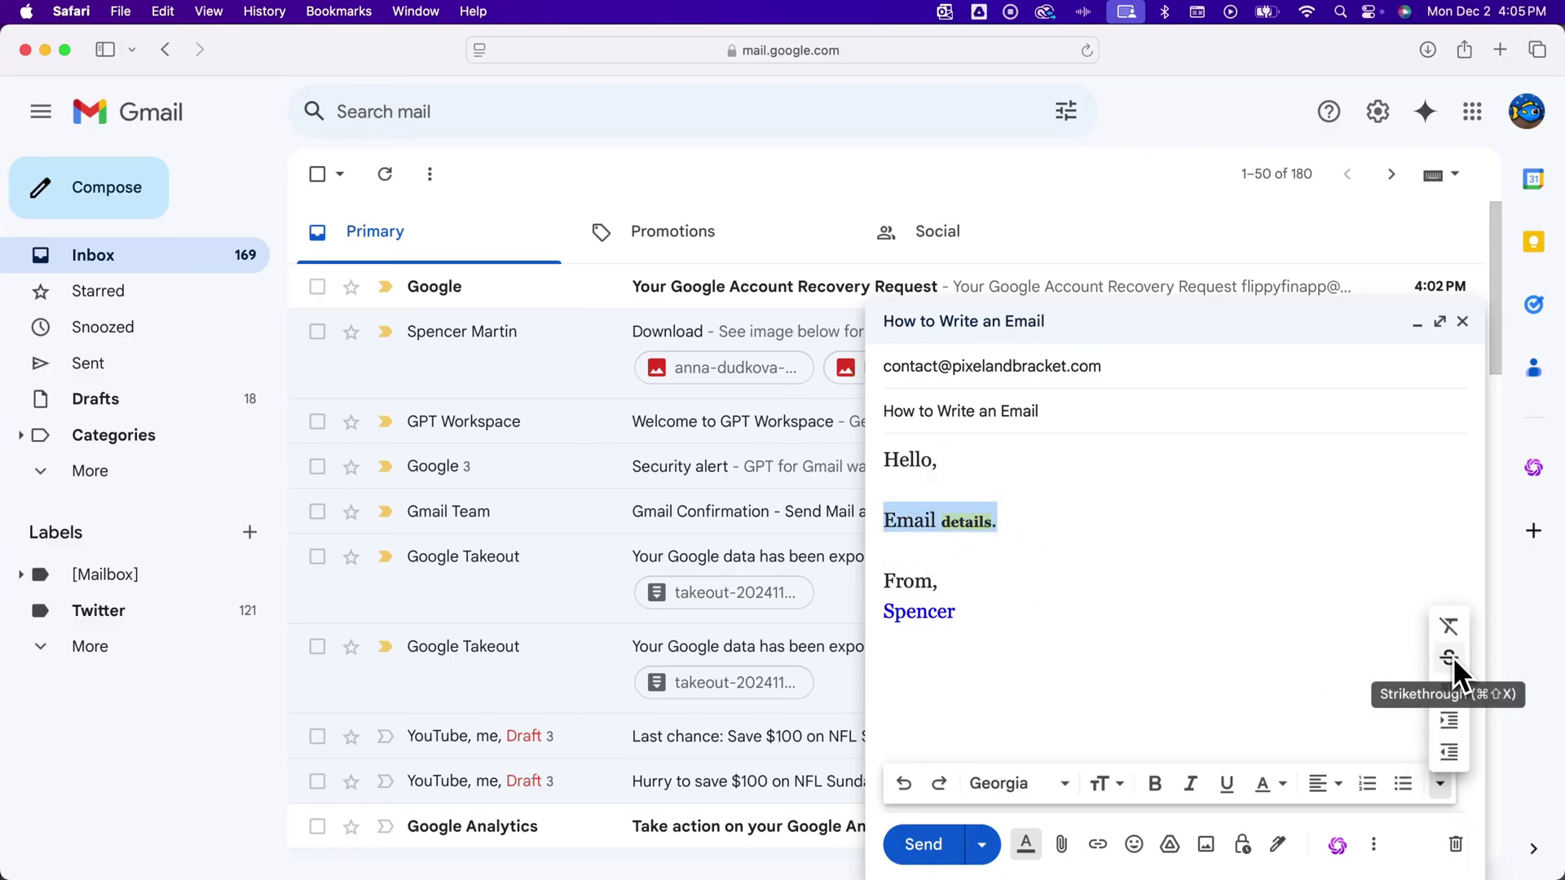
pyautogui.click(1453, 691)
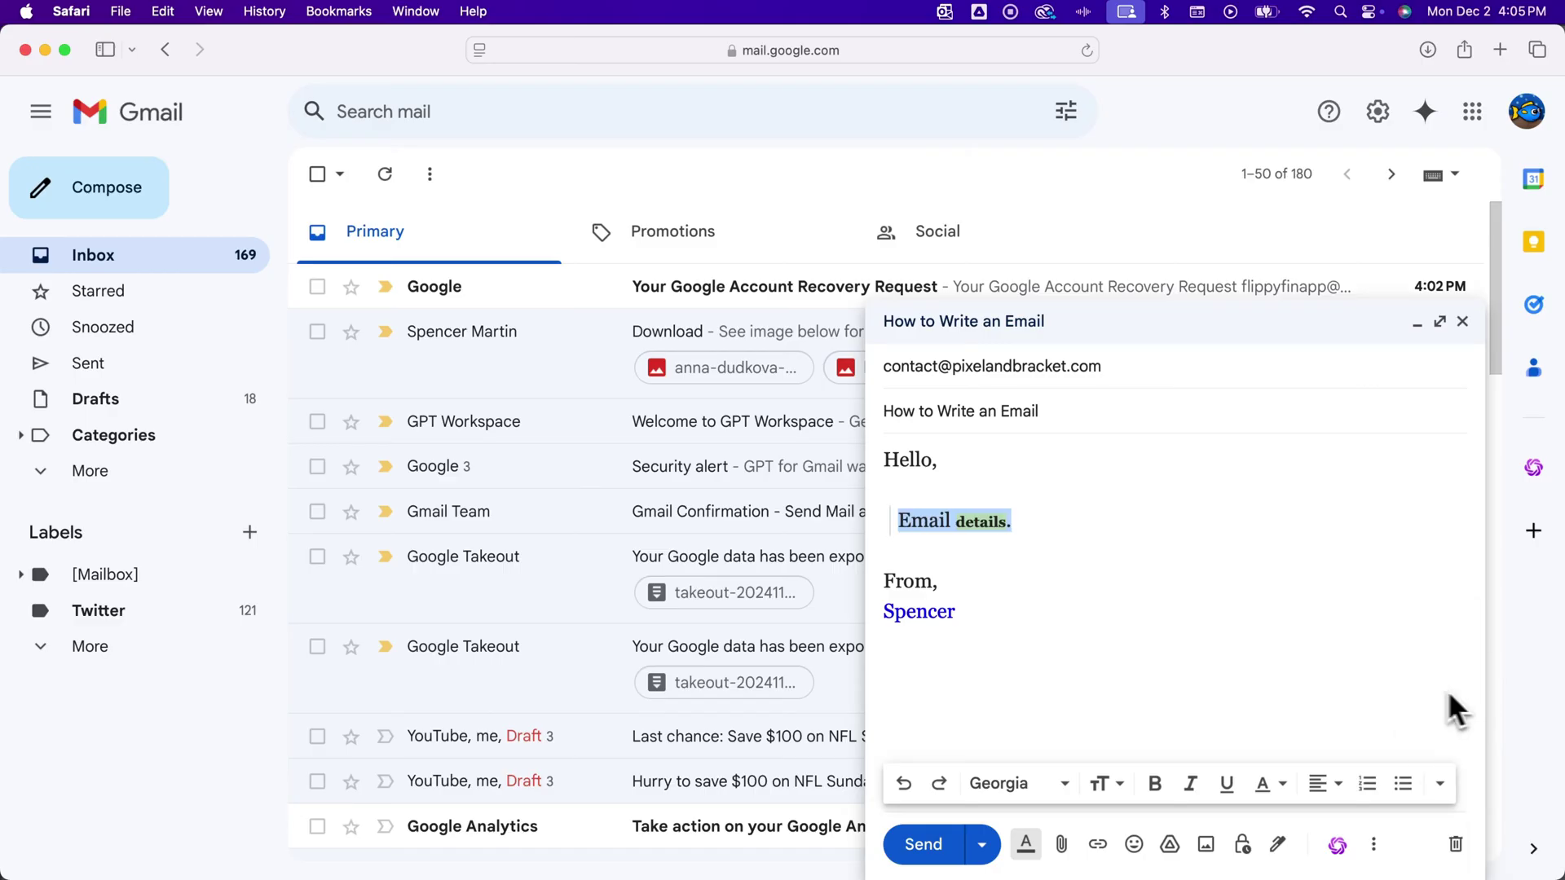
pyautogui.click(1189, 640)
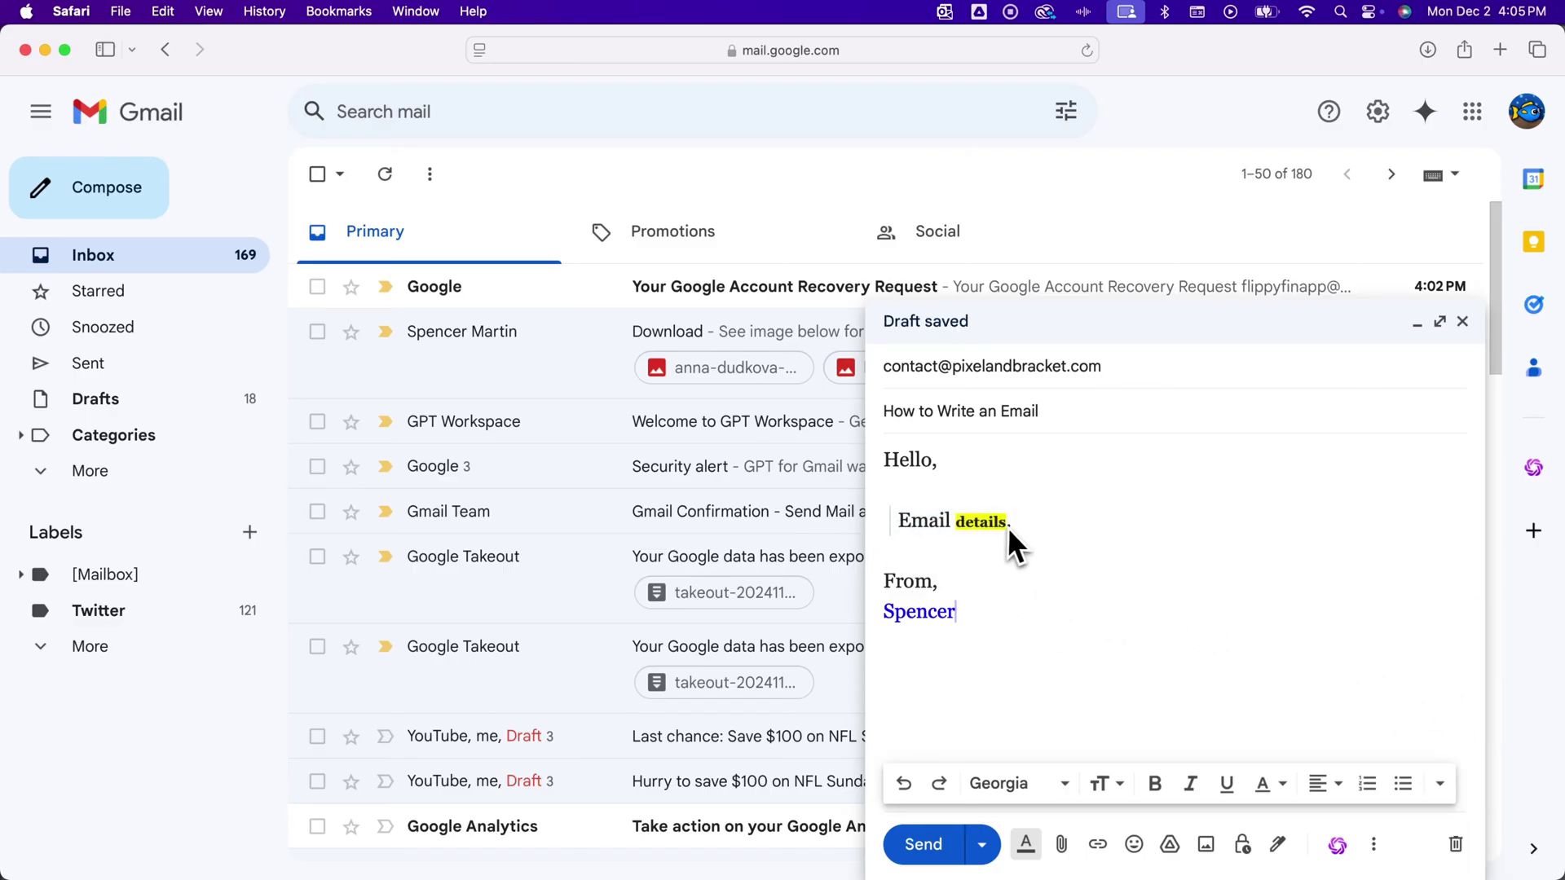
pyautogui.moveTo(1015, 527); pyautogui.dragTo(897, 525)
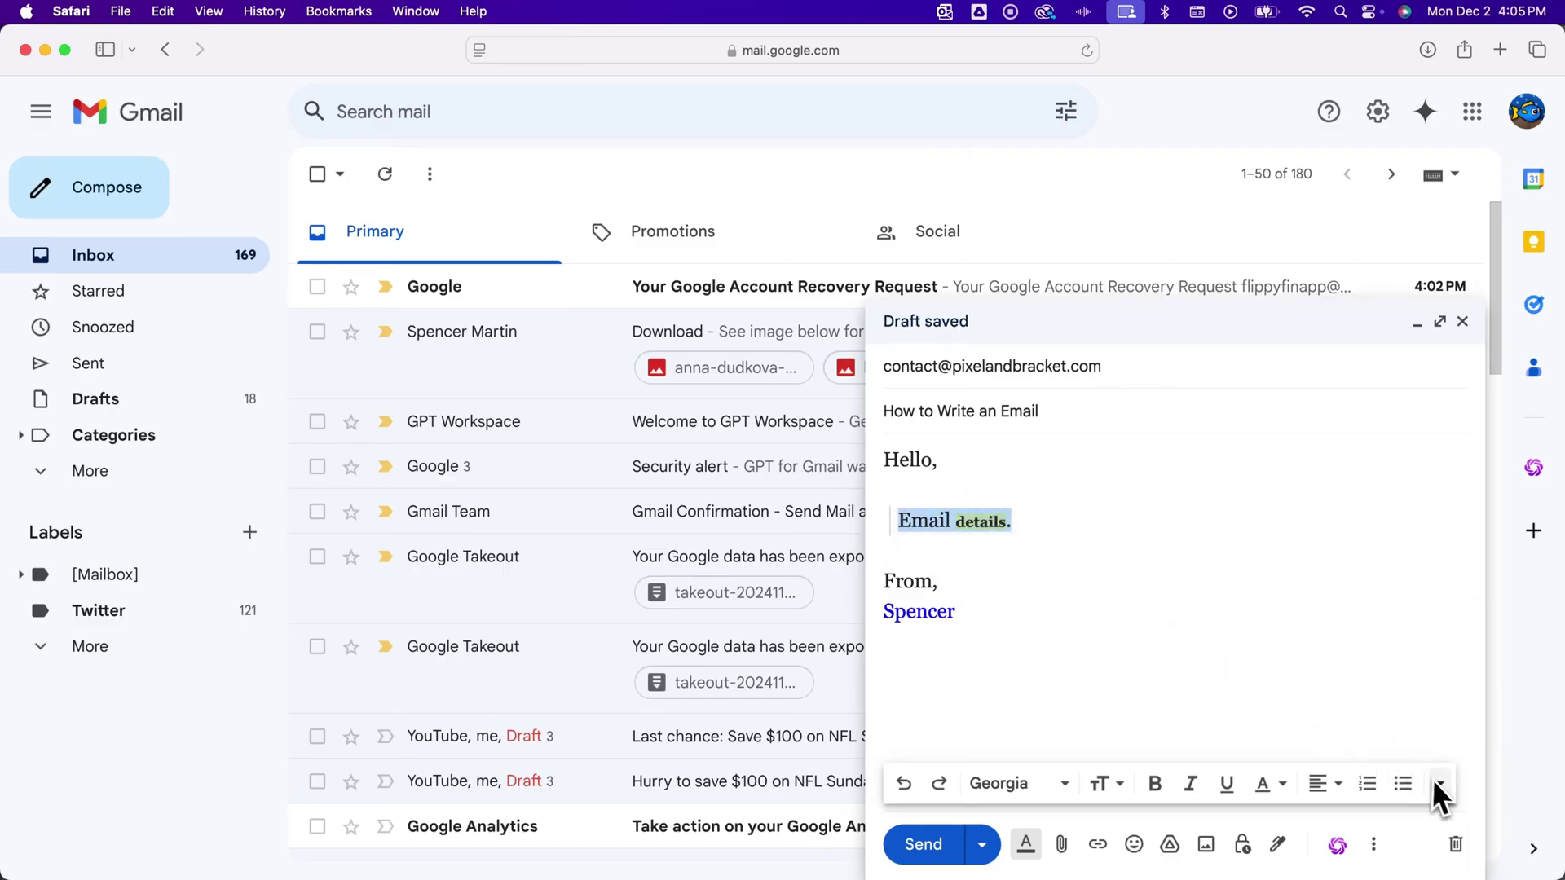
pyautogui.click(908, 785)
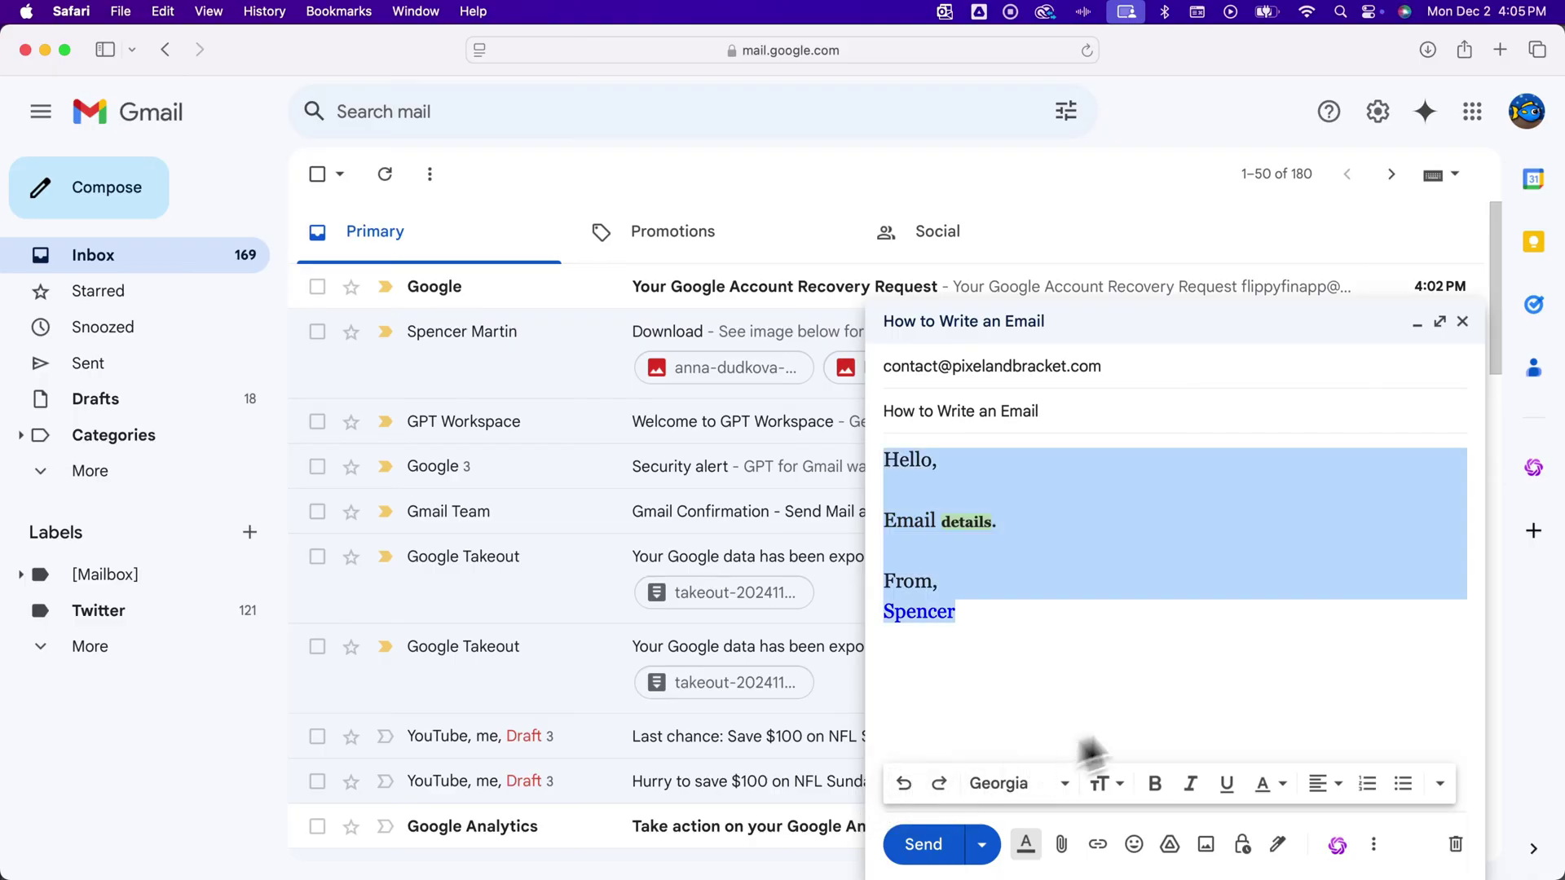
# Apply Remove formatting so the body becomes plain Sans Serif text.
pyautogui.click(1440, 784)
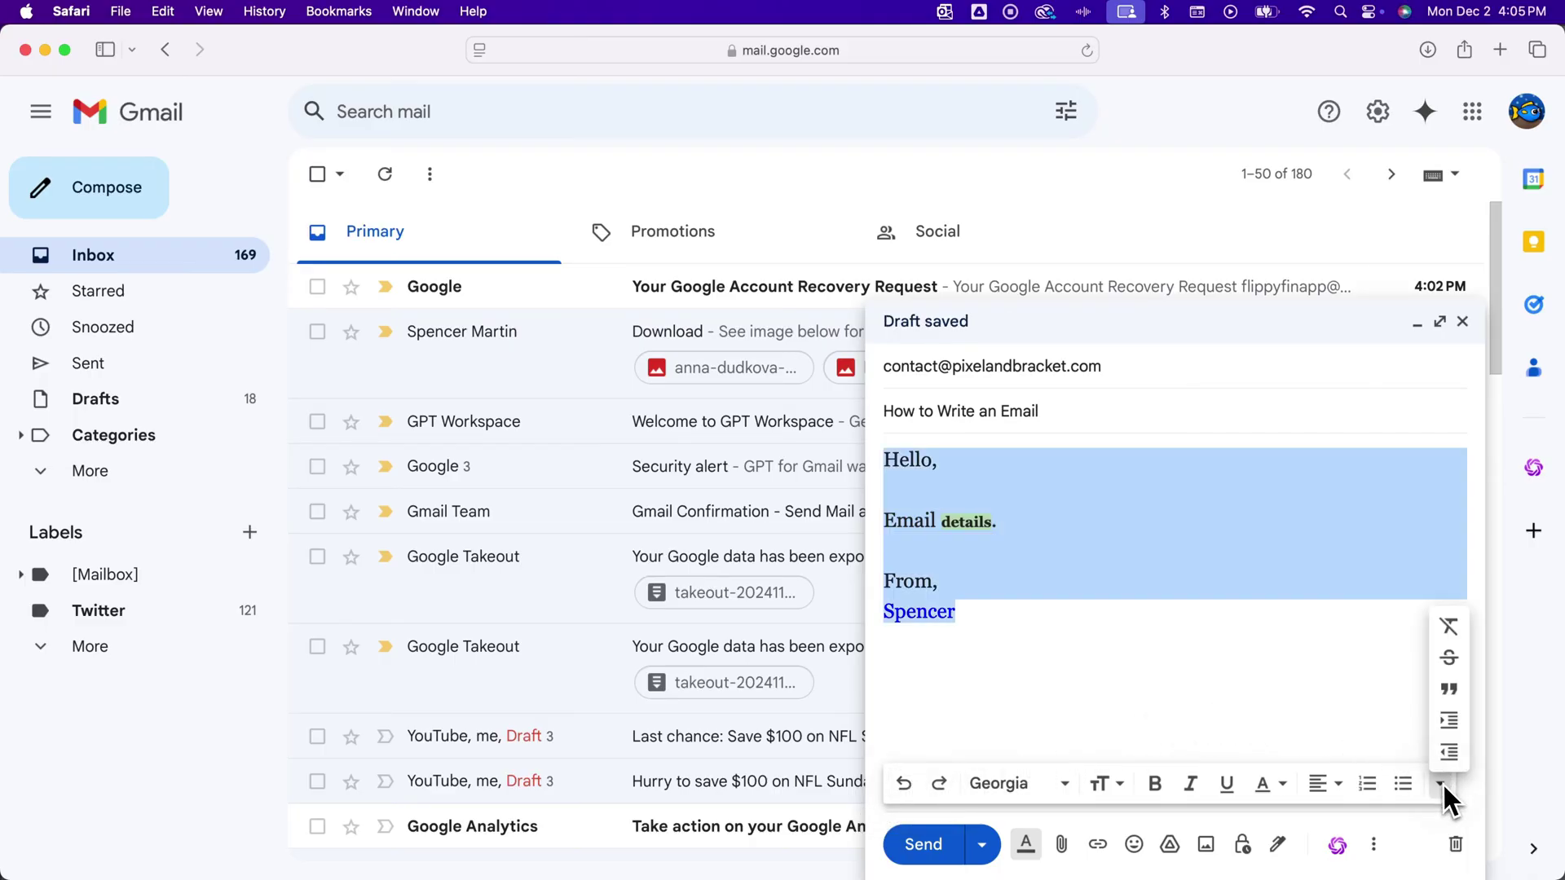
pyautogui.click(1448, 626)
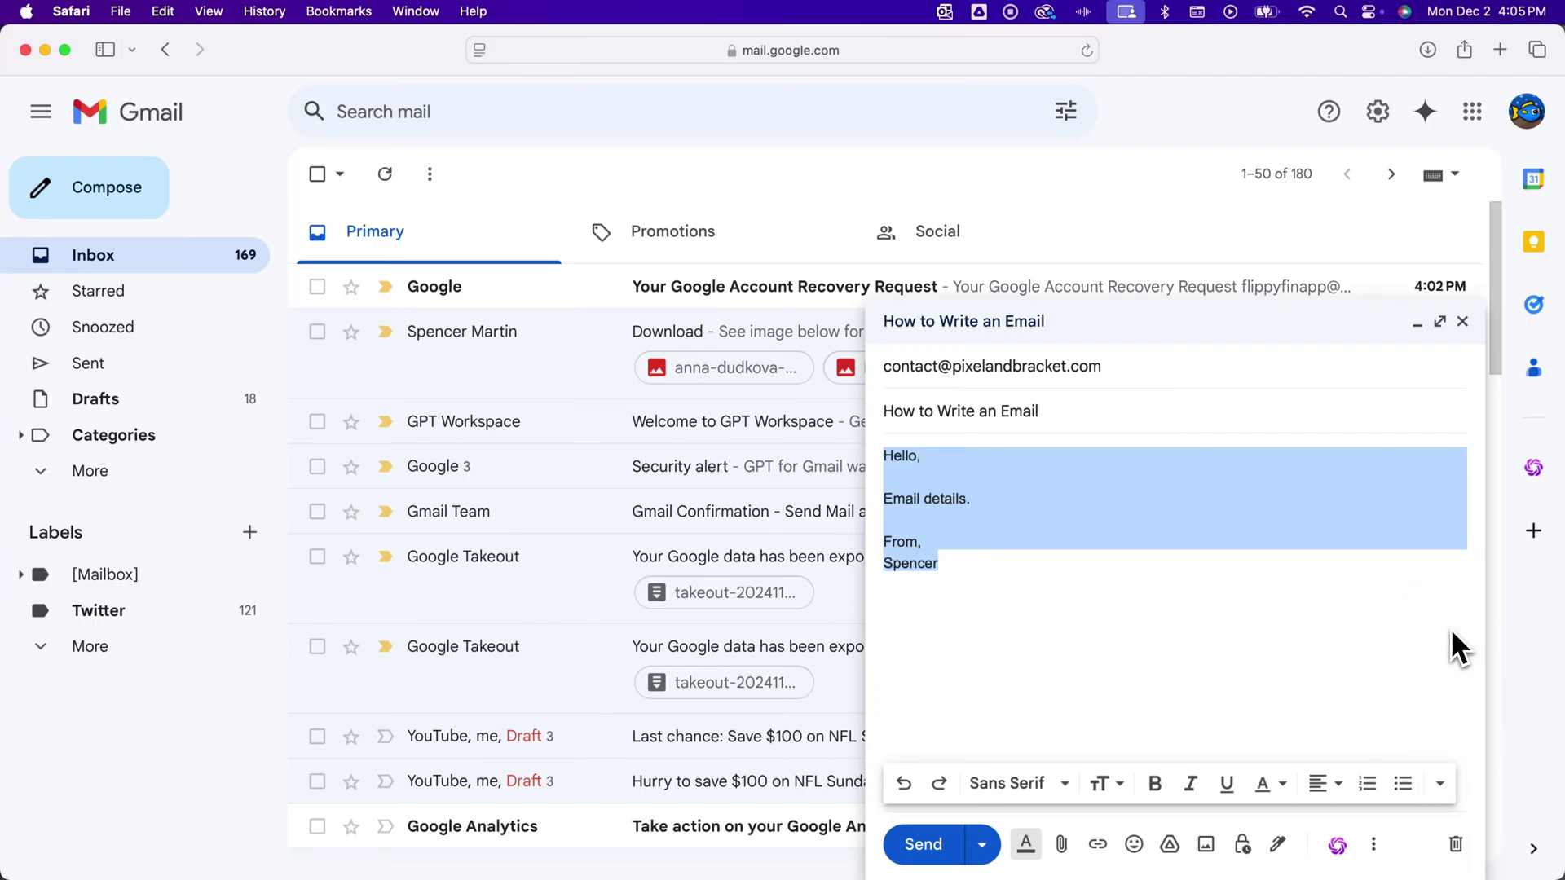
pyautogui.click(979, 566)
pyautogui.moveTo(972, 562); pyautogui.dragTo(874, 455)
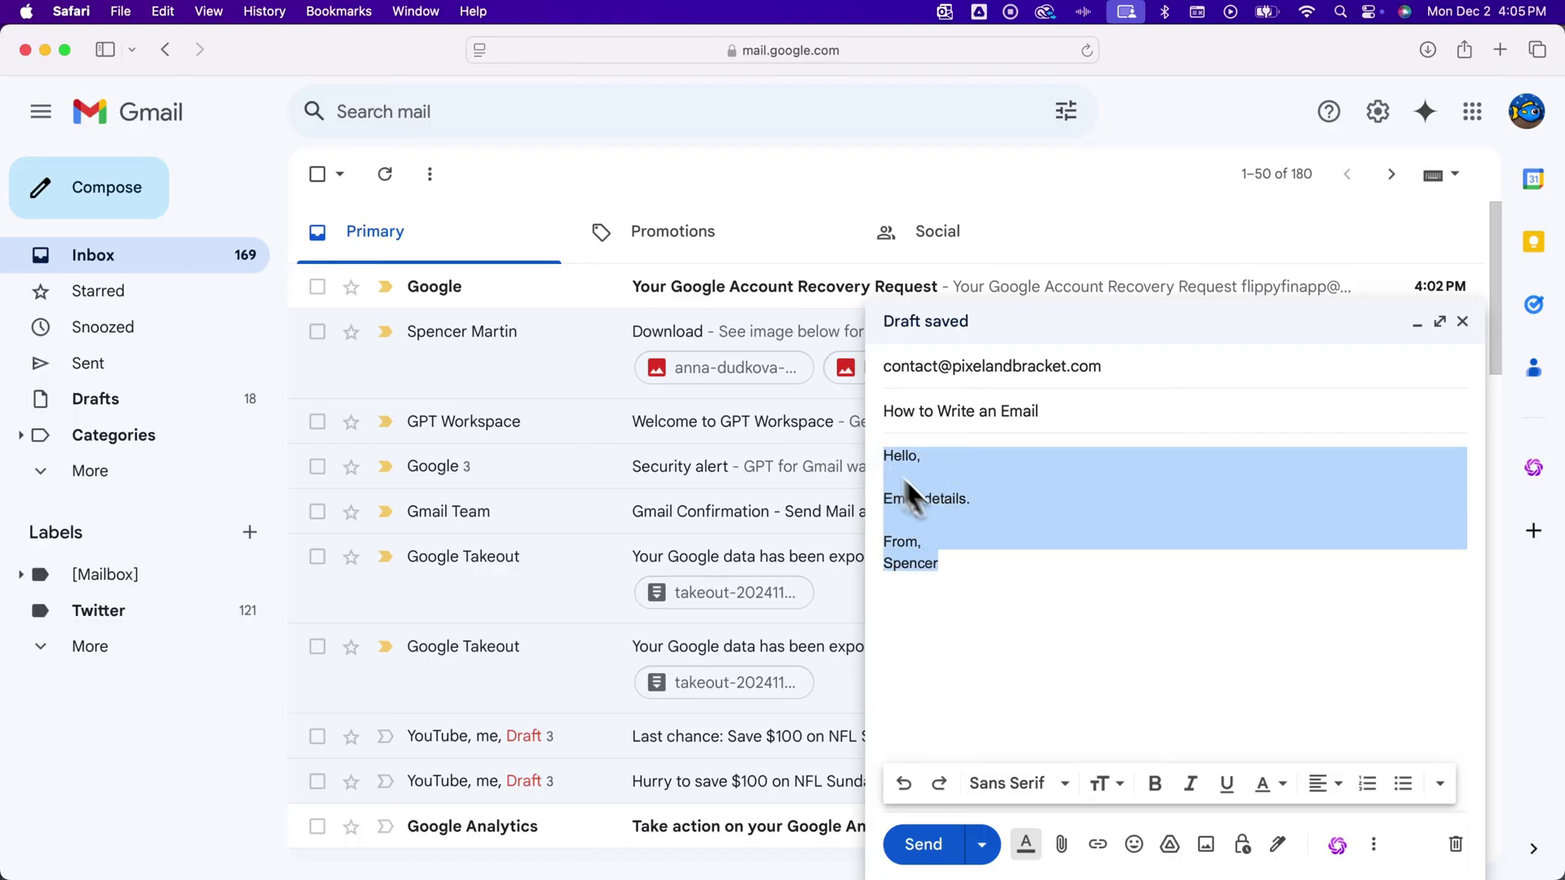
pyautogui.click(990, 566)
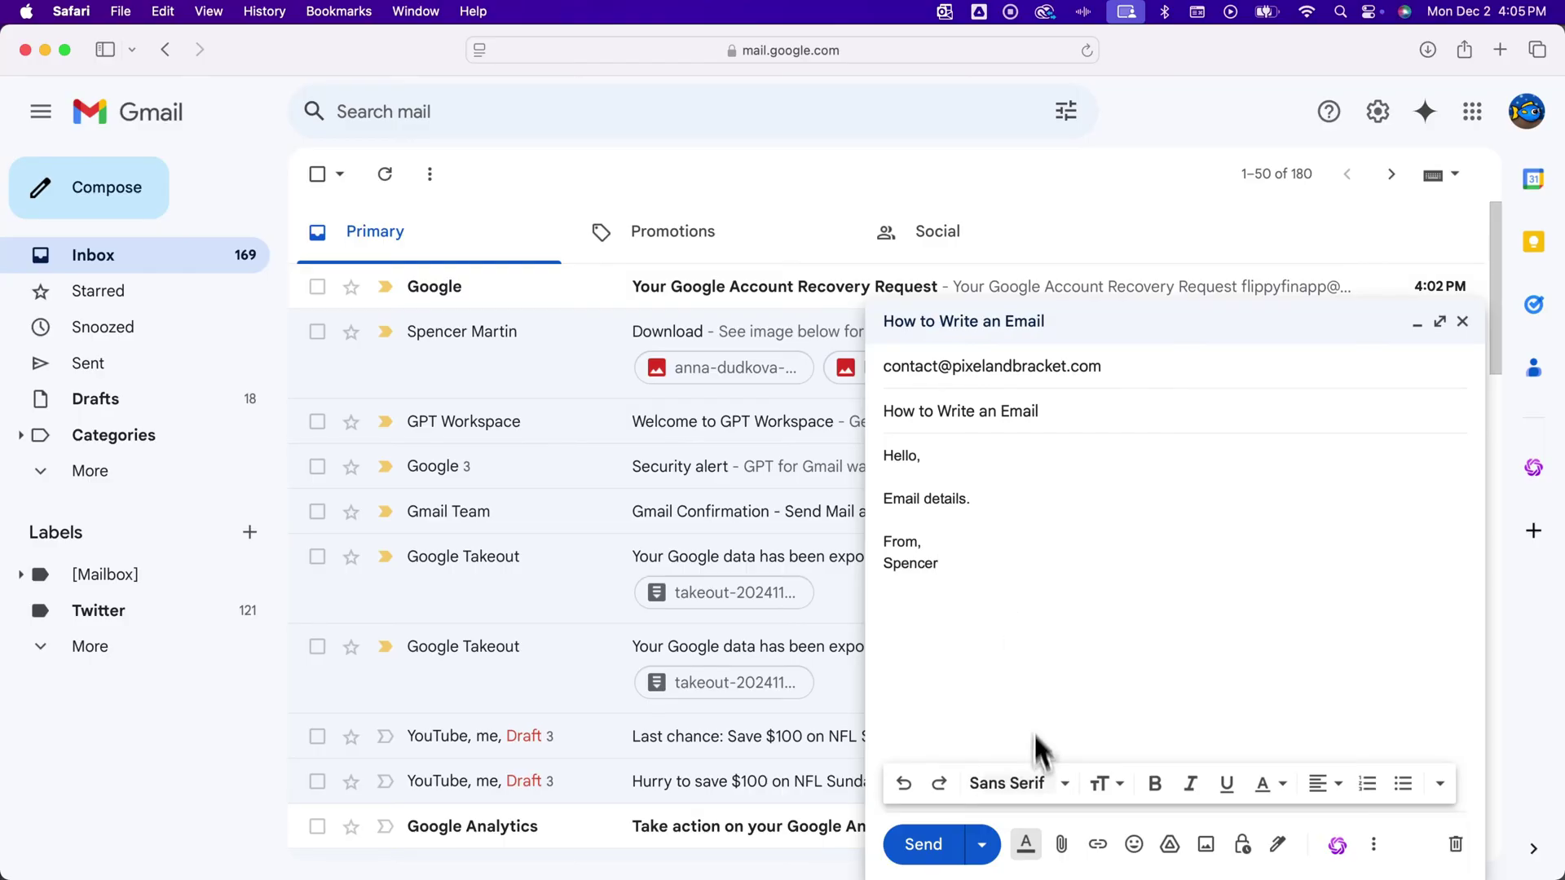
pyautogui.click(1033, 848)
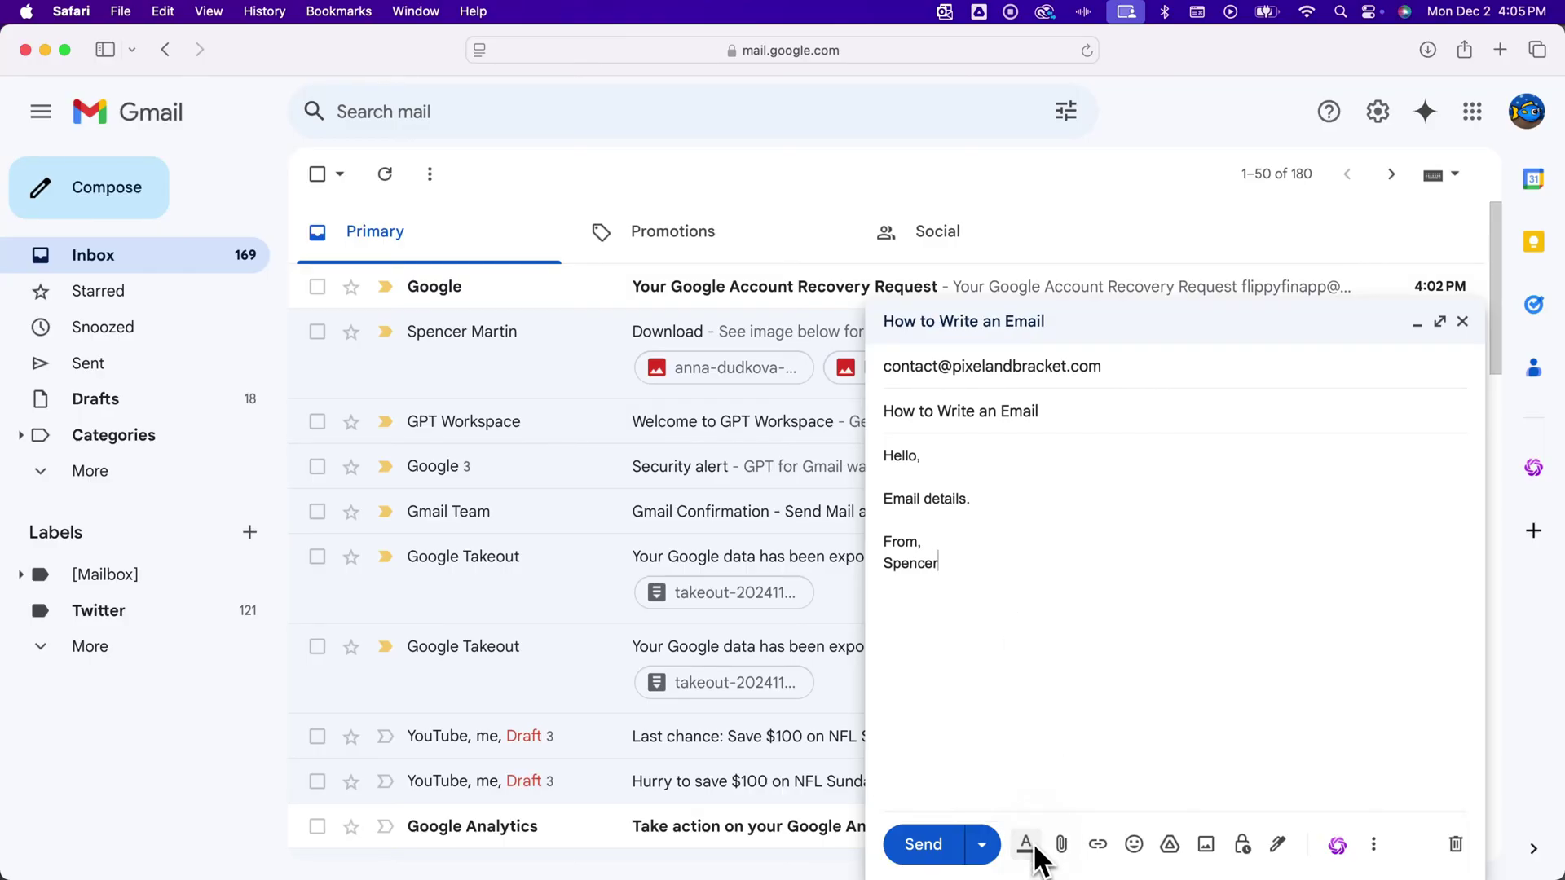
pyautogui.click(1061, 846)
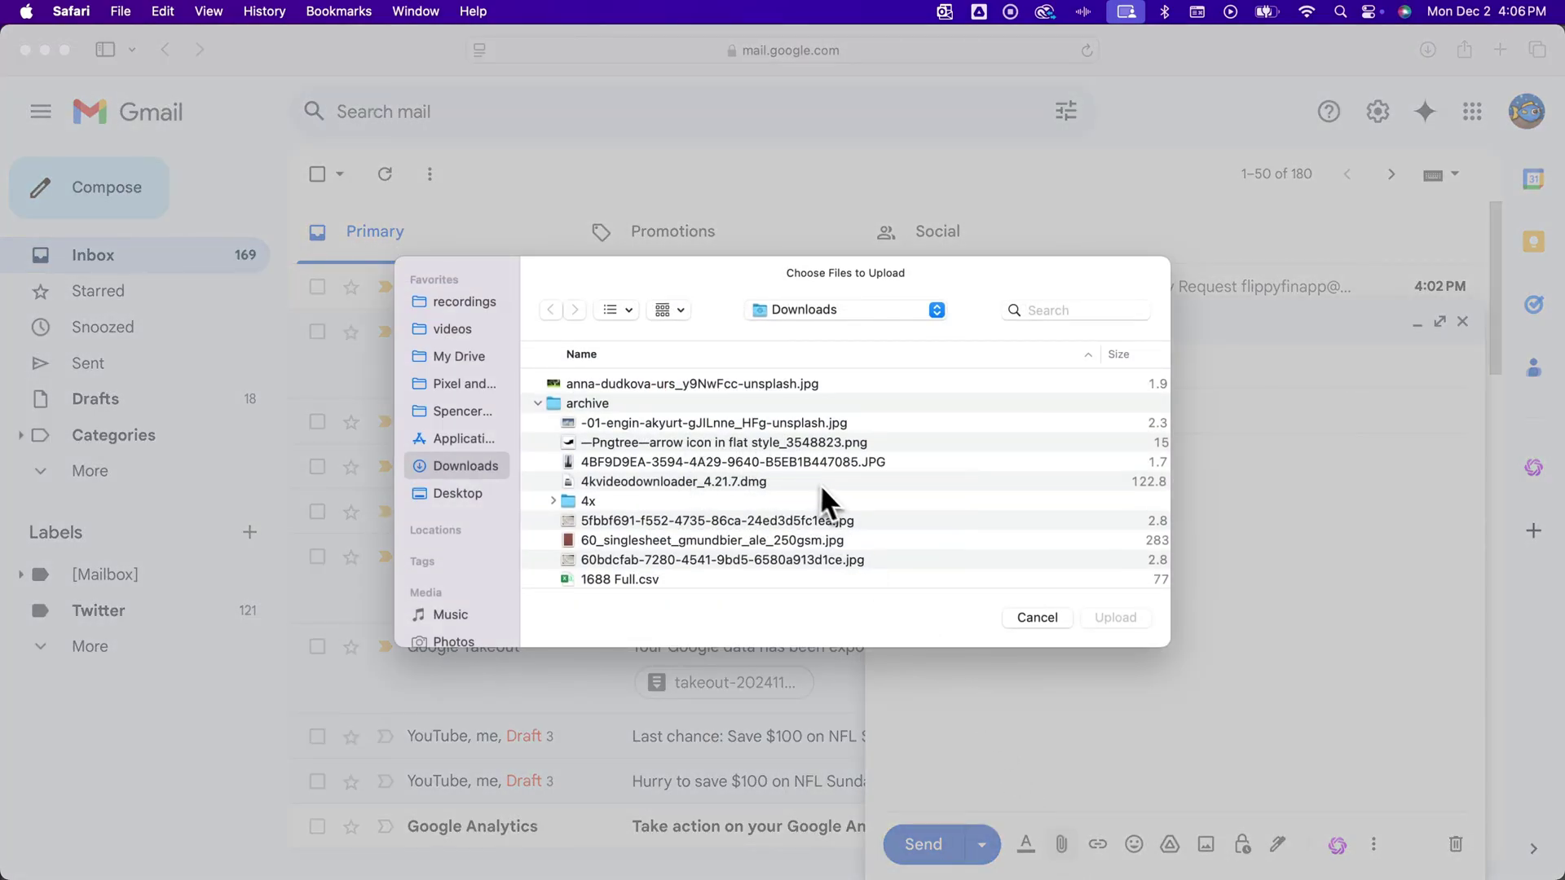
pyautogui.click(1039, 617)
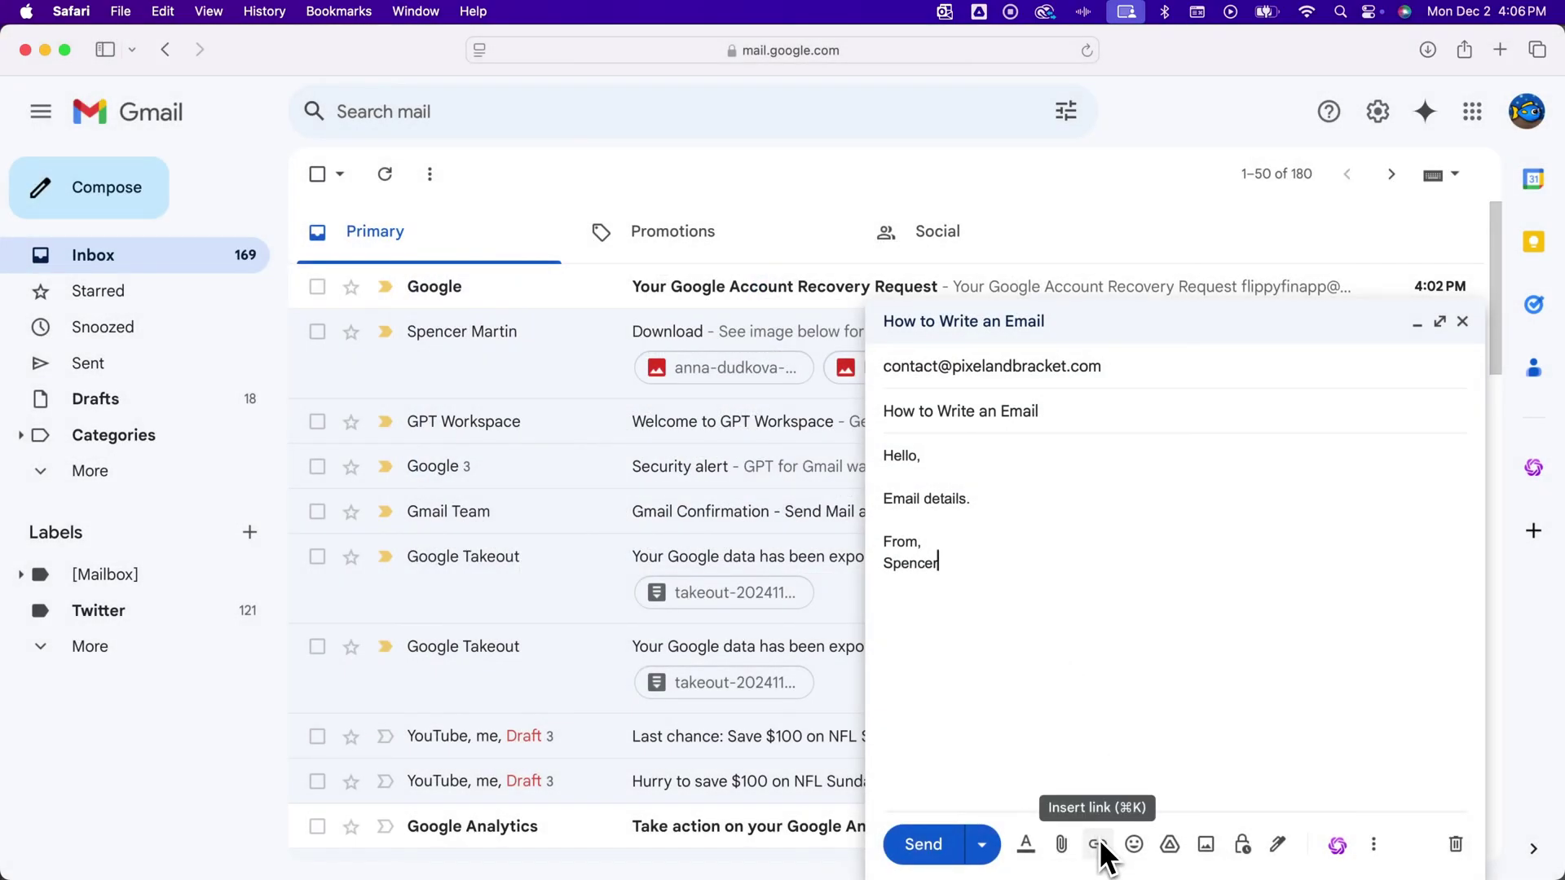
pyautogui.click(969, 505)
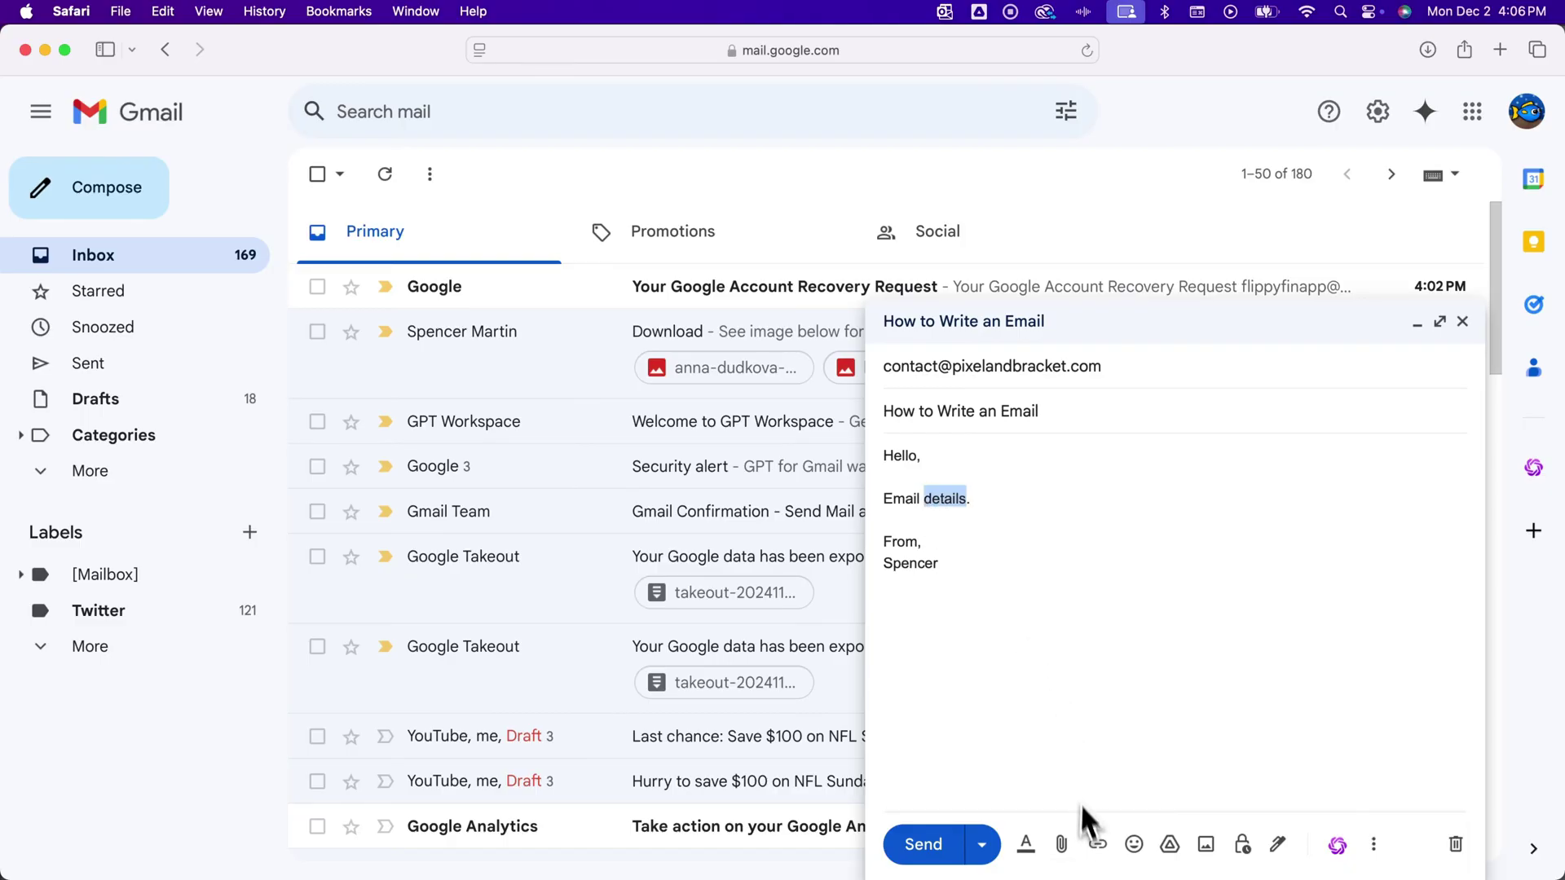
pyautogui.click(1097, 846)
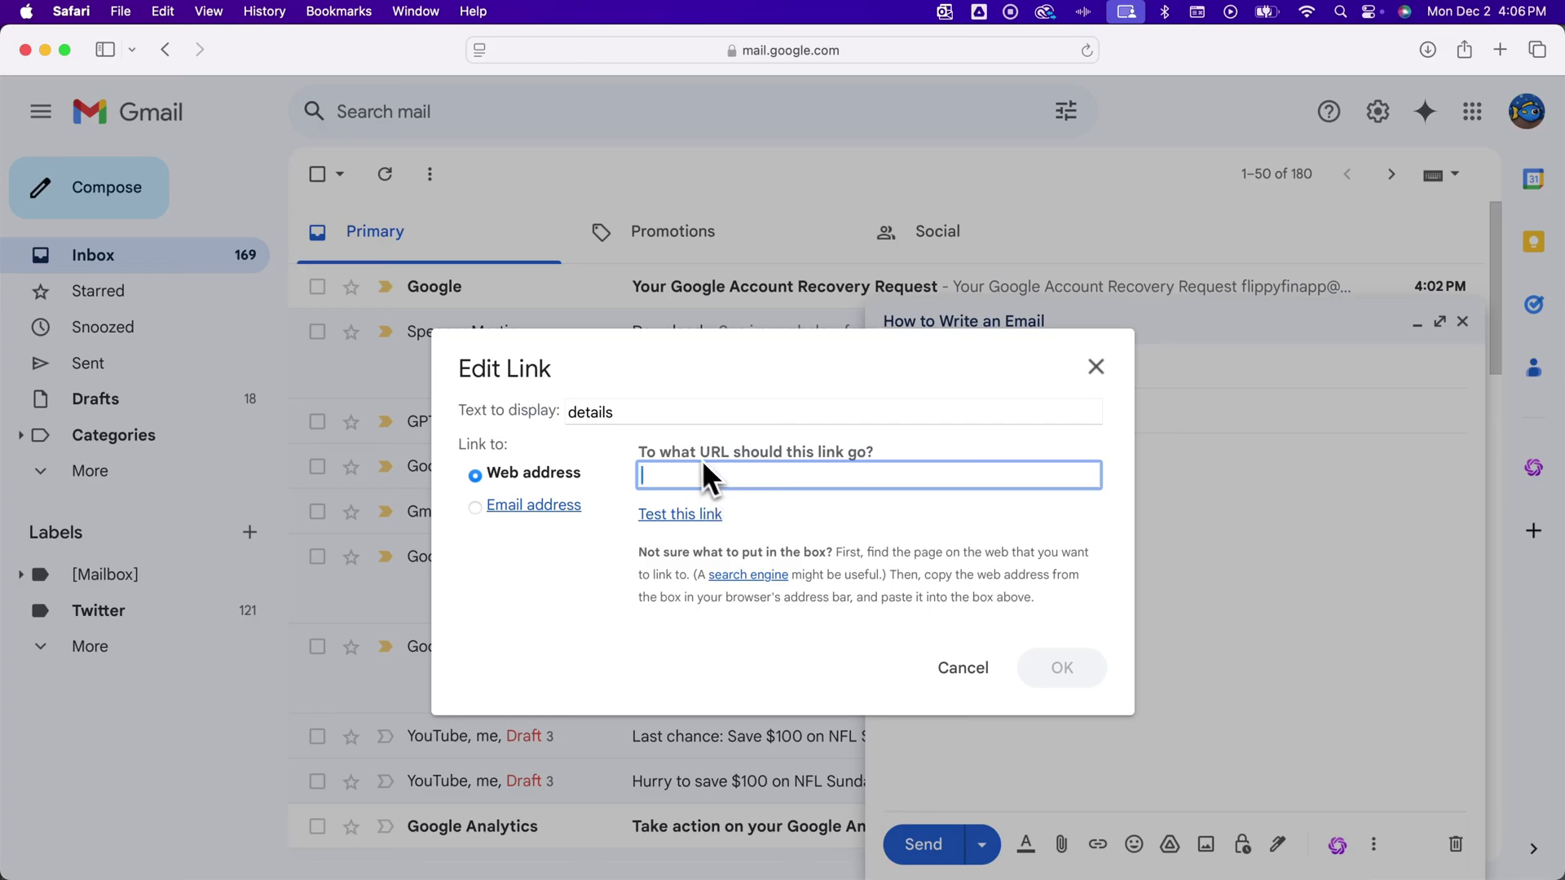
pyautogui.click(1096, 376)
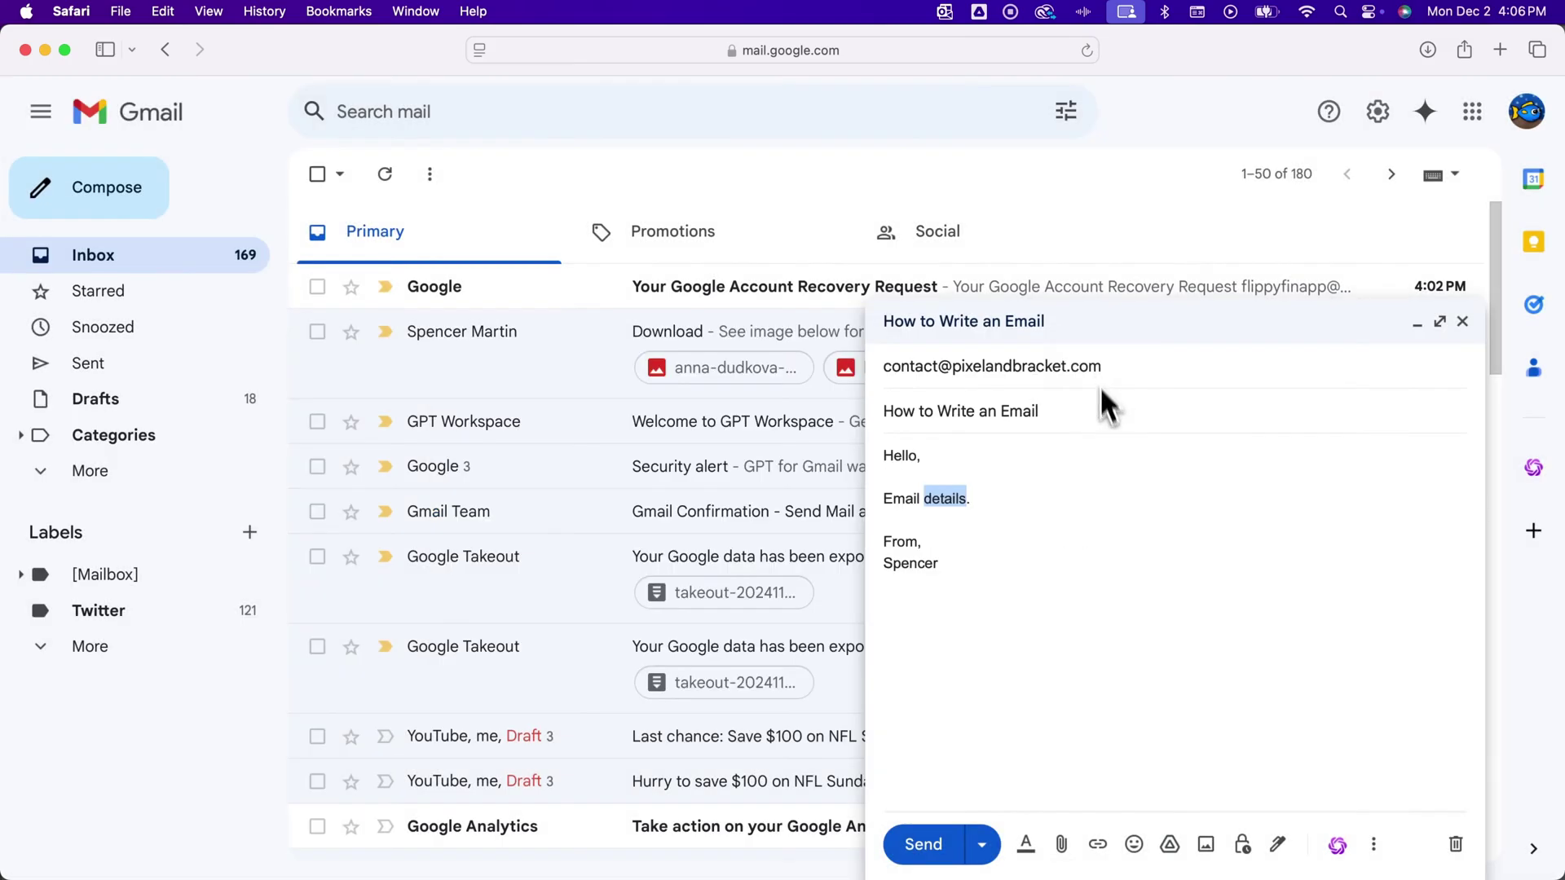
pyautogui.click(1139, 847)
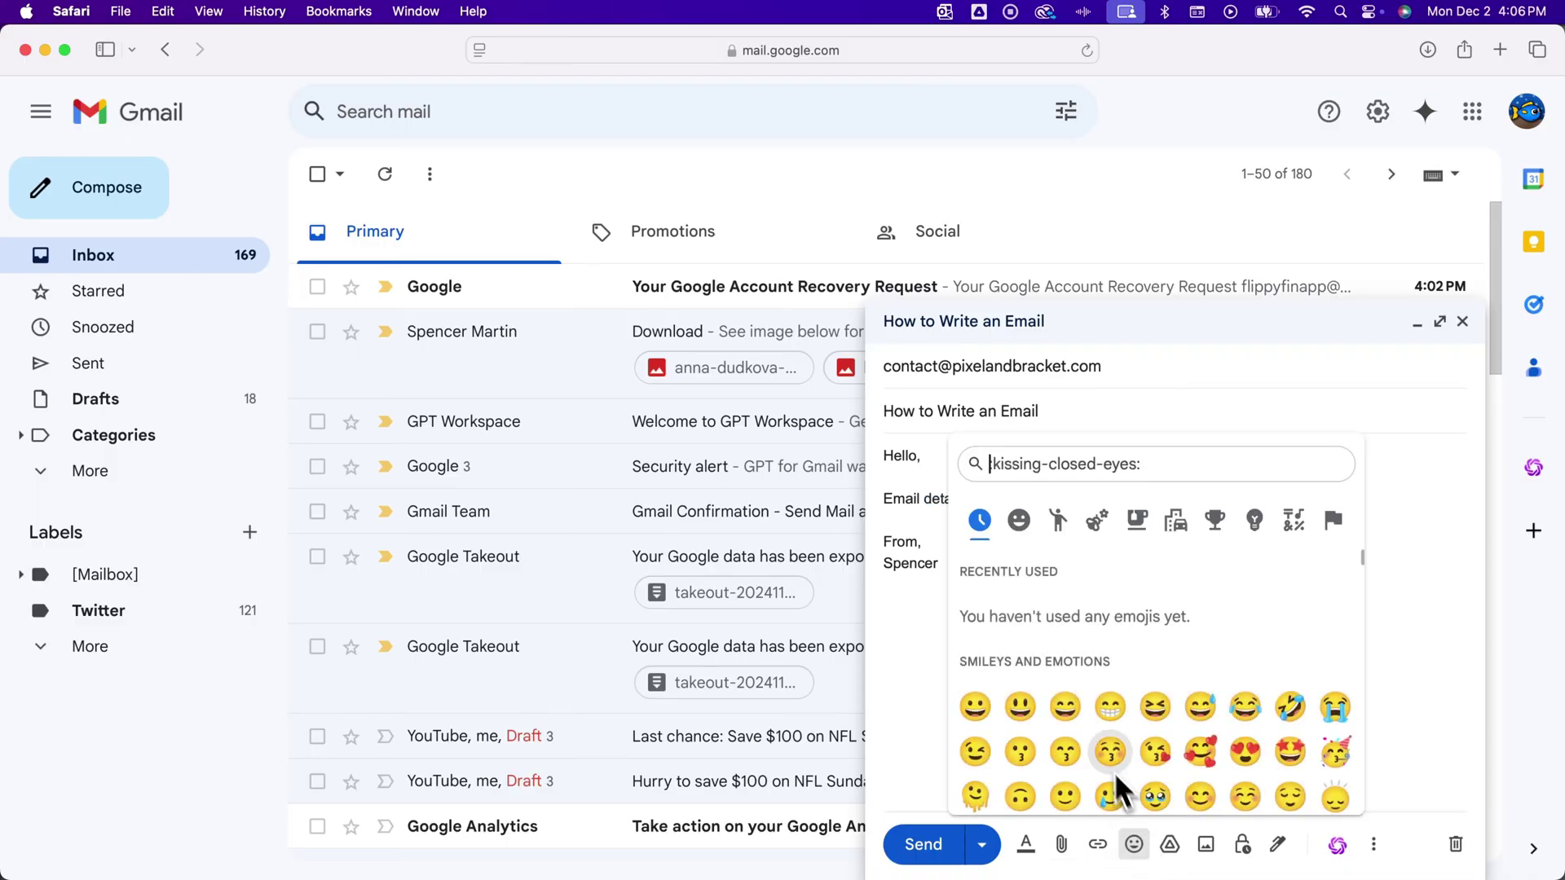
pyautogui.click(1111, 711)
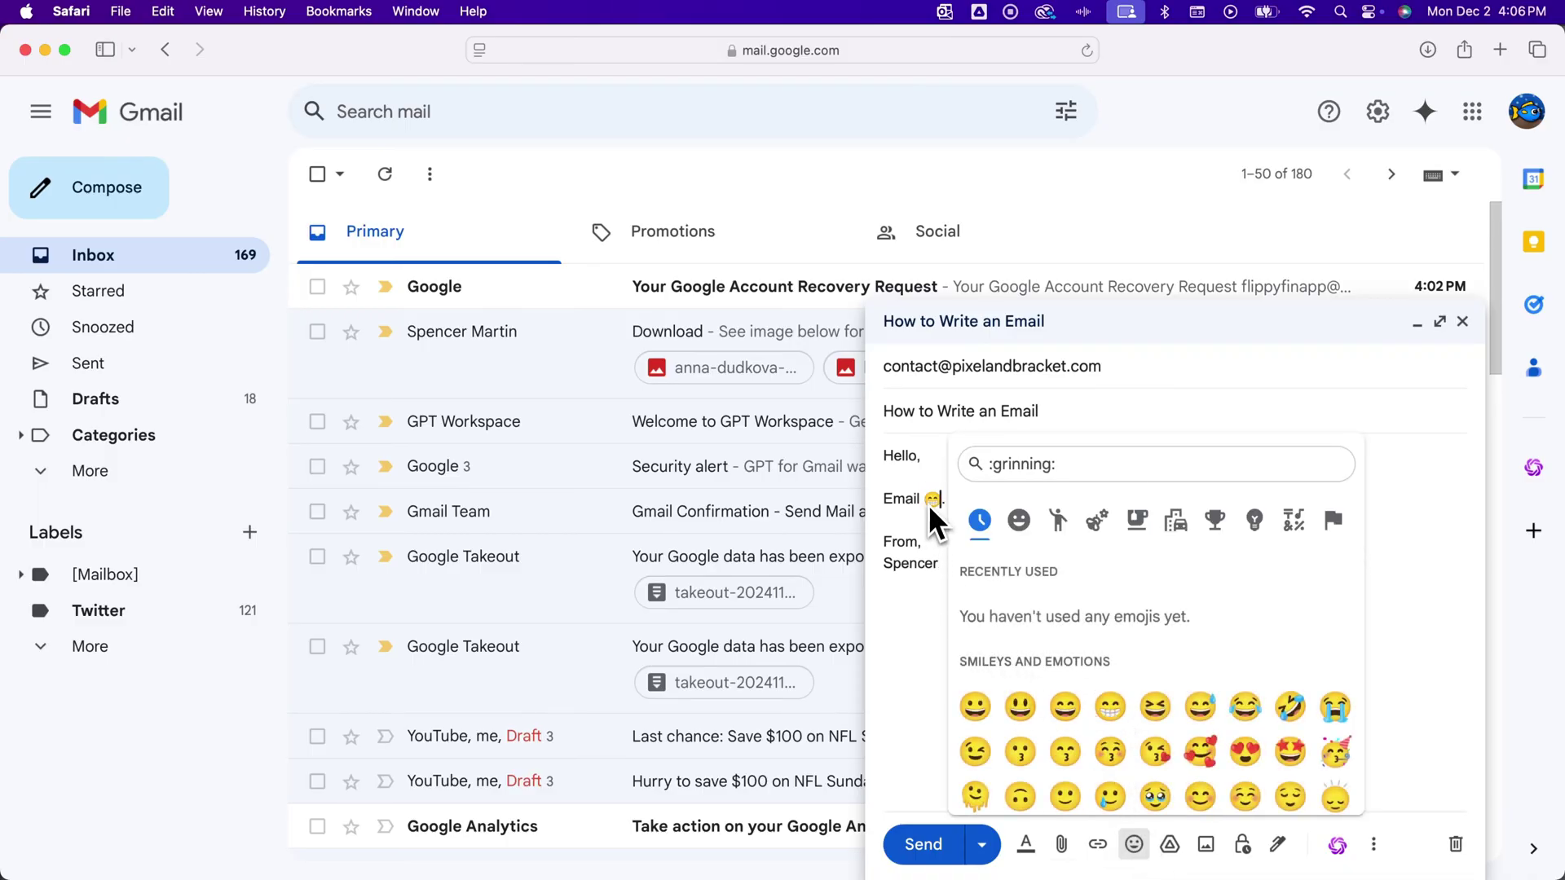
pyautogui.click(985, 640)
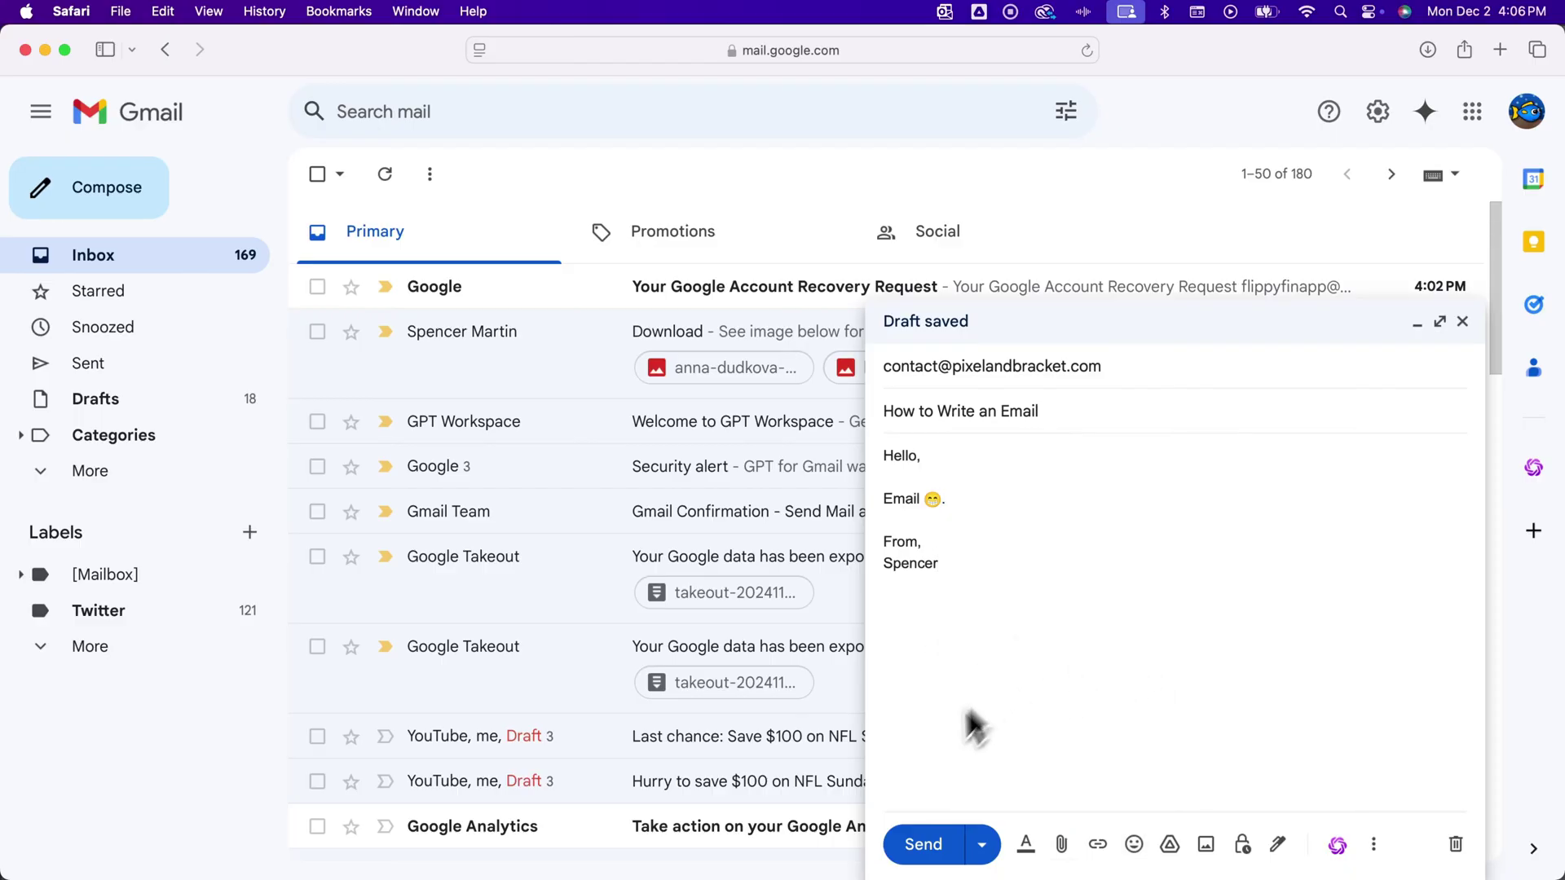
pyautogui.press('cmd+z')
pyautogui.click(988, 553)
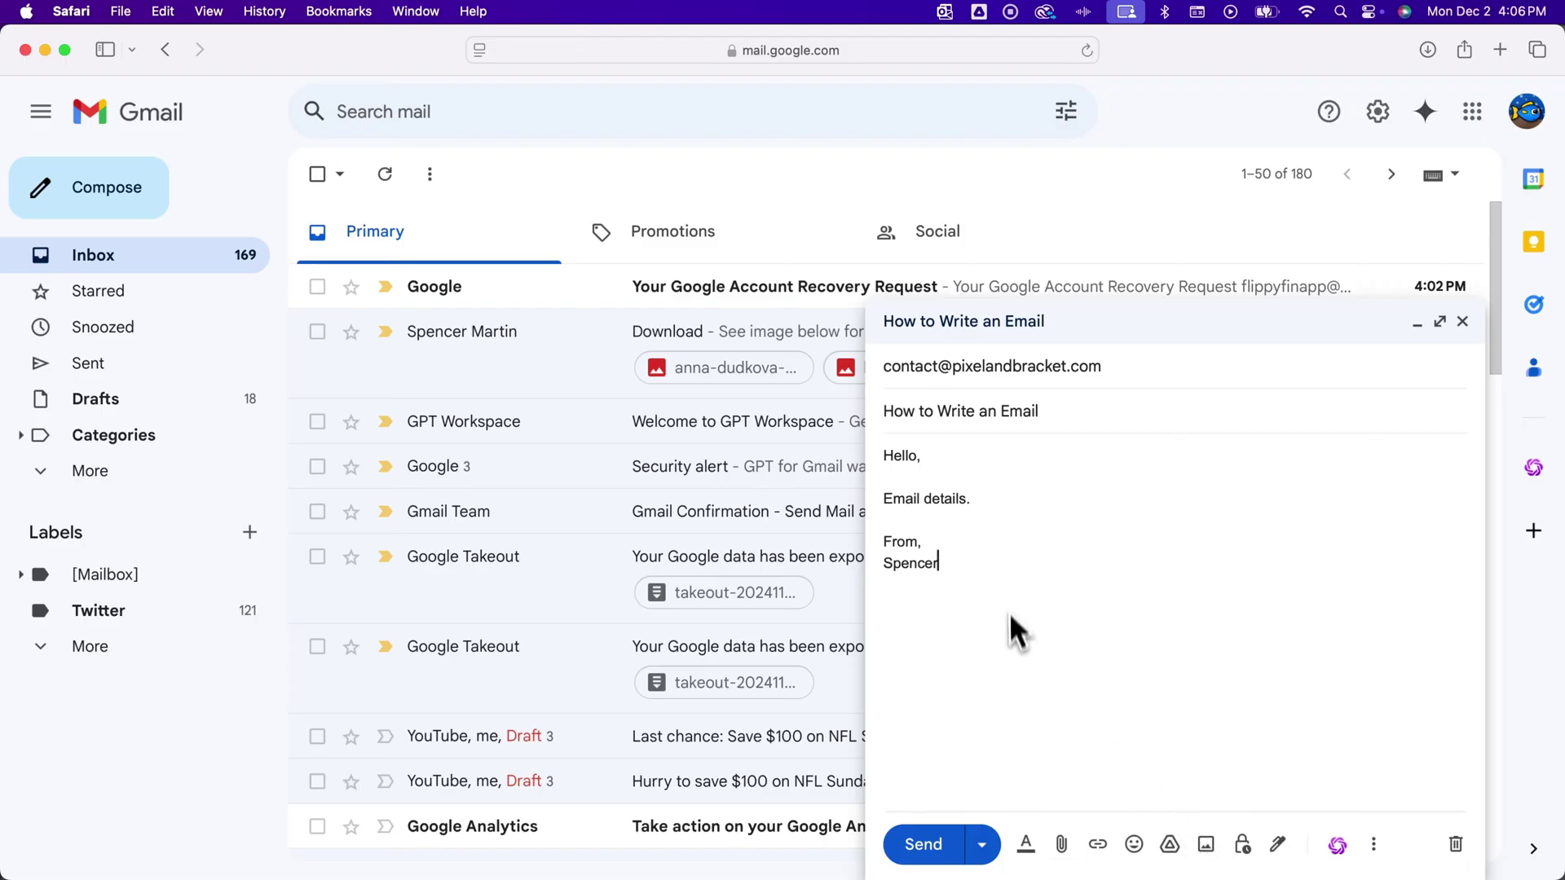
# Open the Insert photo window at its Web Address option, then close it without inserting.
pyautogui.click(1003, 504)
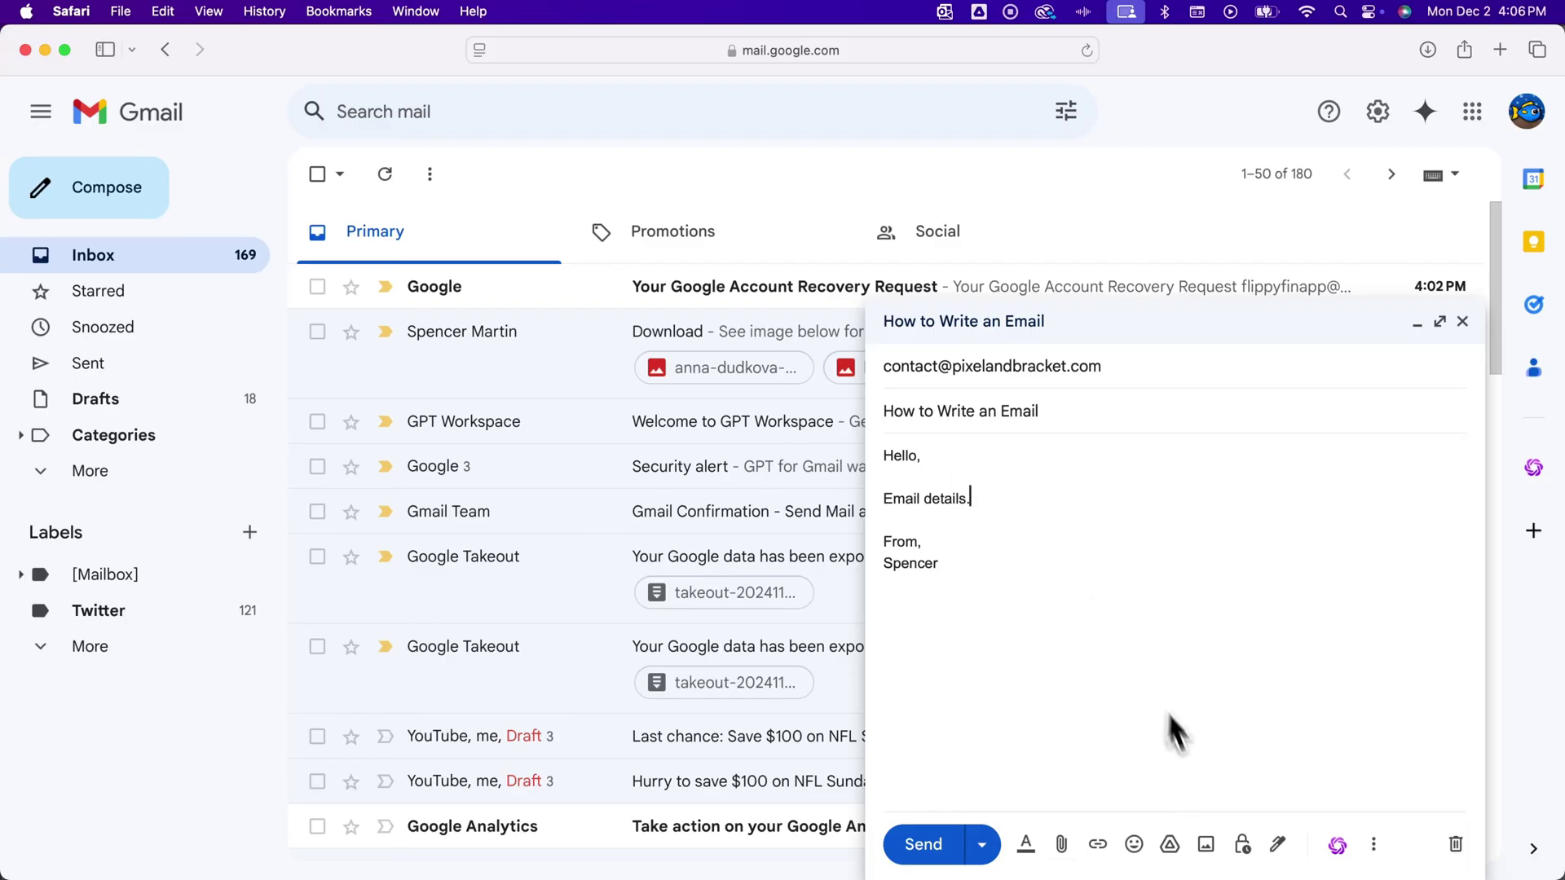
pyautogui.click(1208, 848)
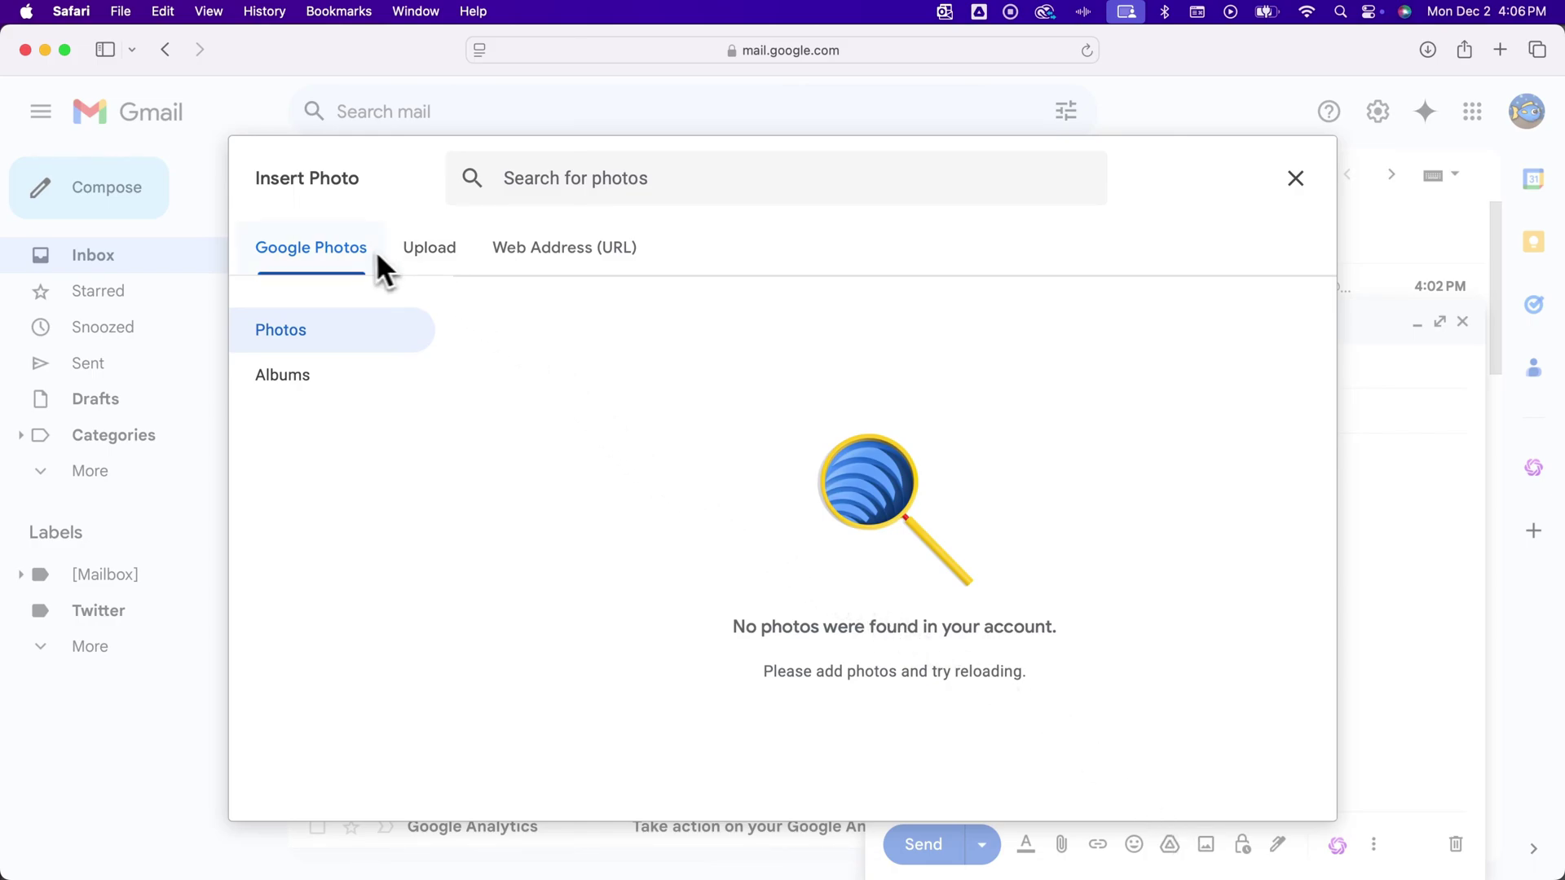
pyautogui.click(512, 250)
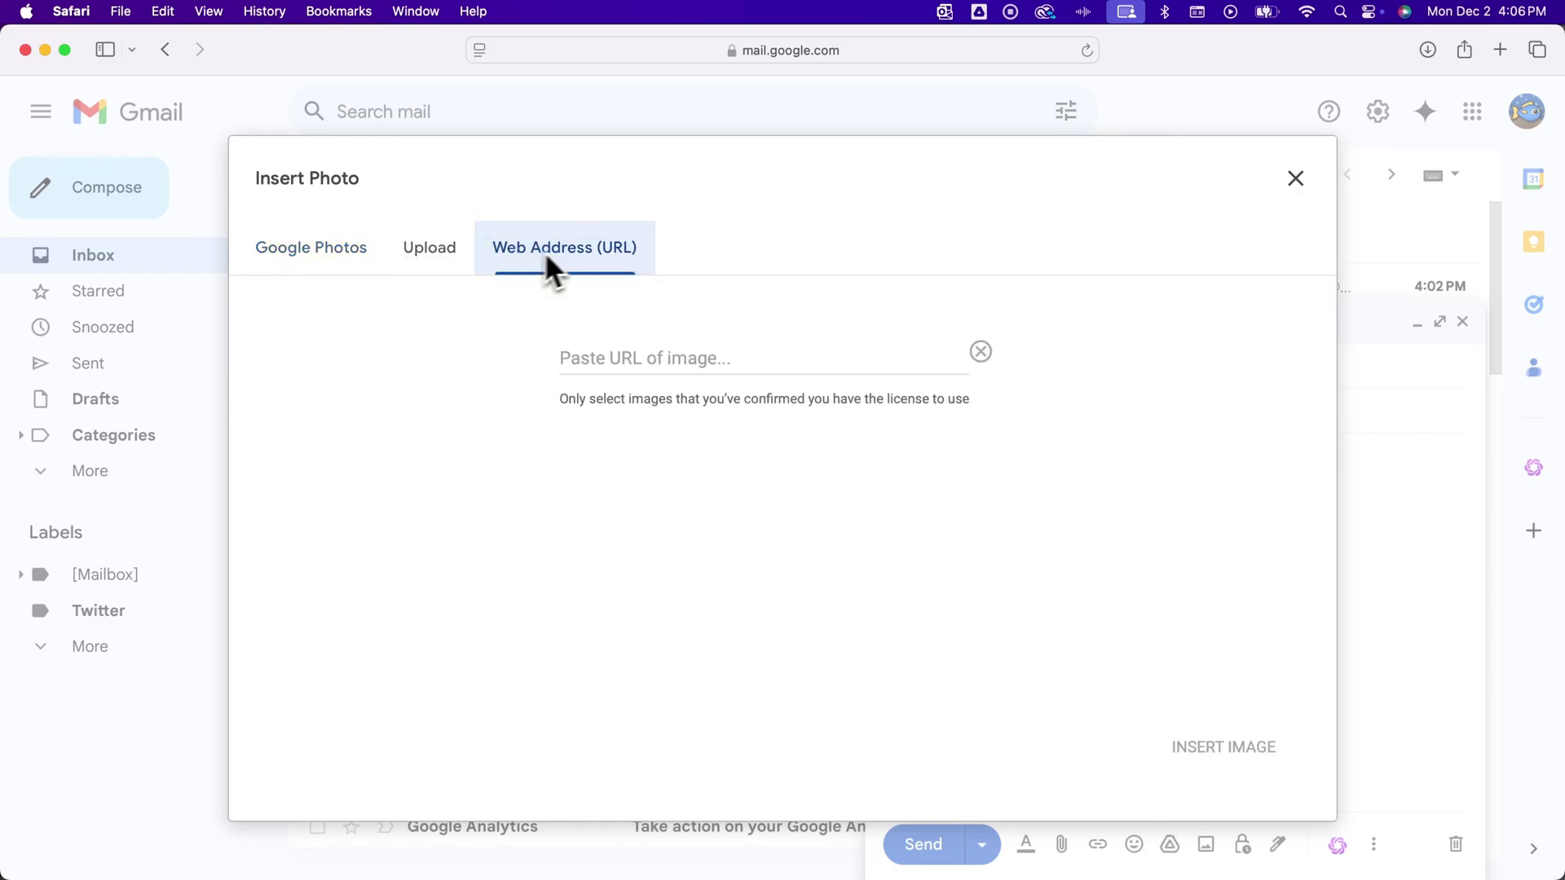
pyautogui.click(1298, 180)
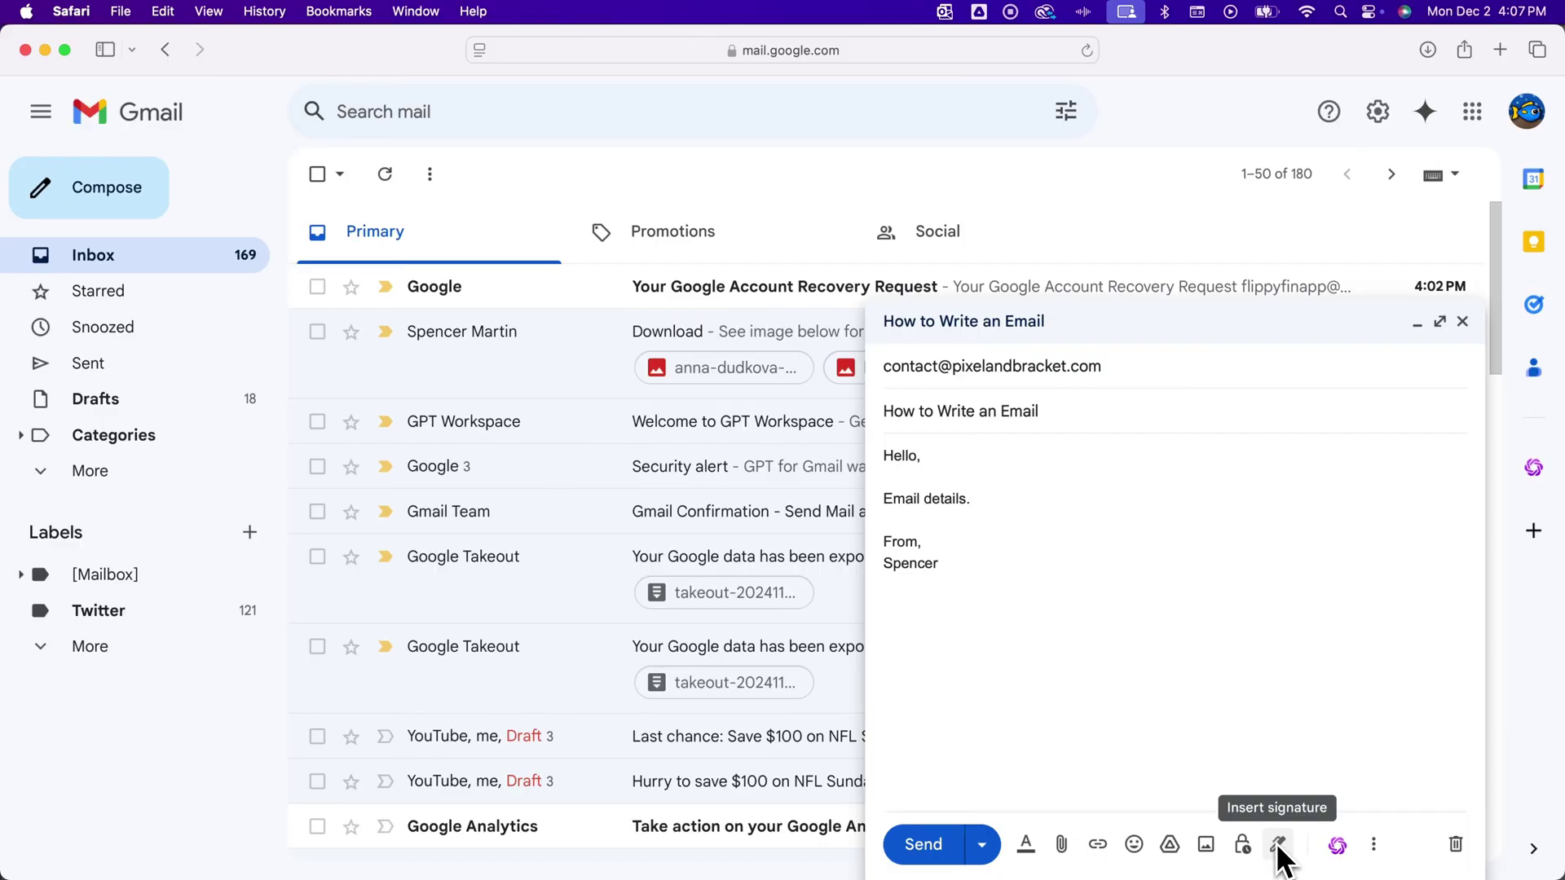
# Insert the Personal signature, then select its lines and delete them.
pyautogui.click(1279, 846)
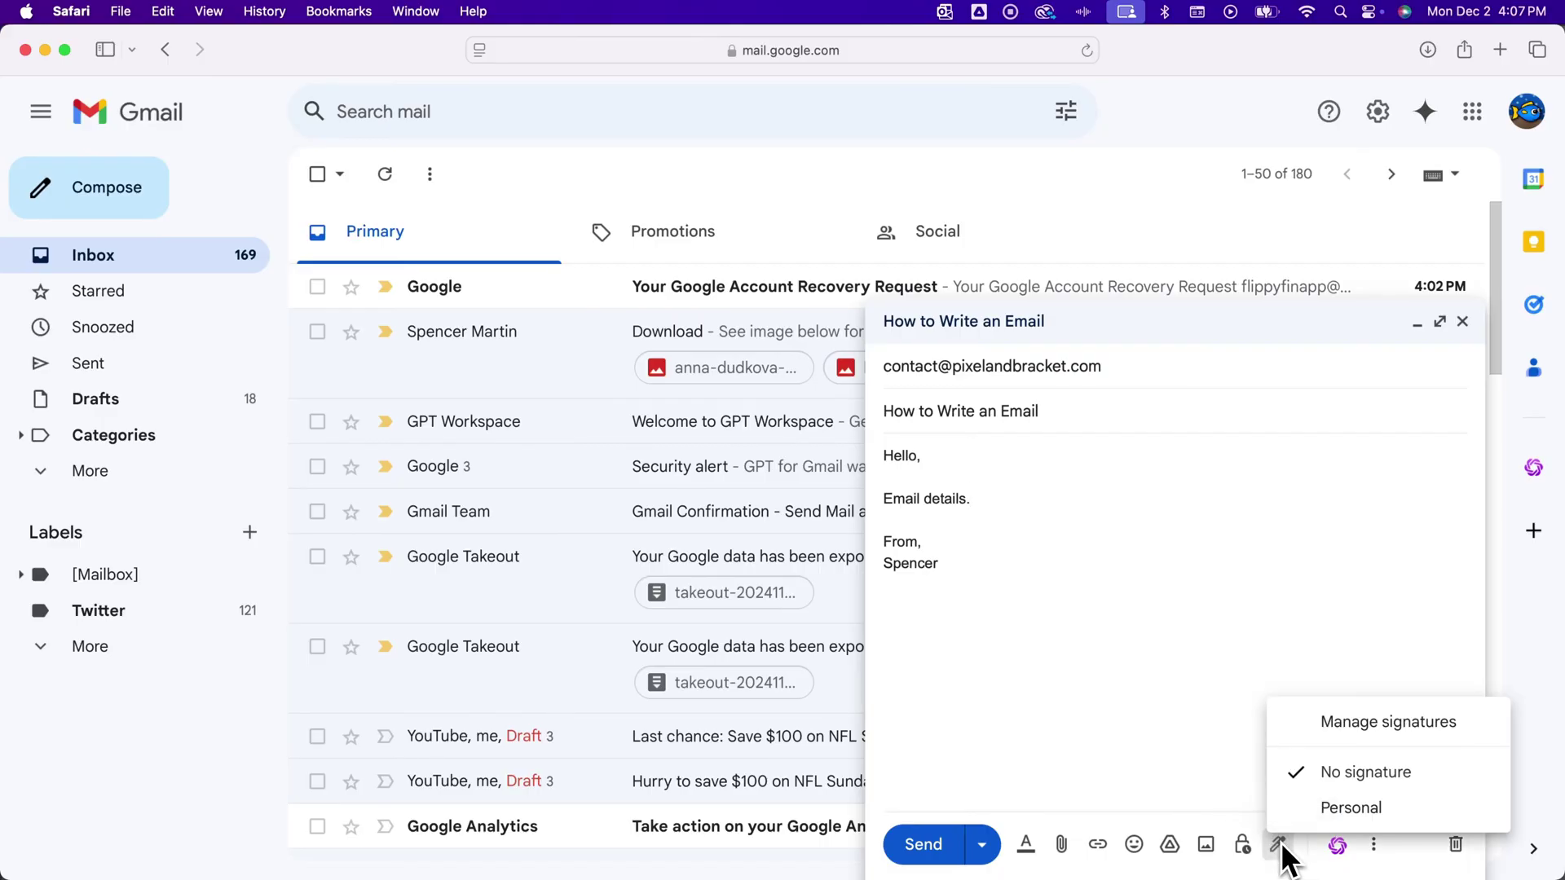
pyautogui.click(1329, 806)
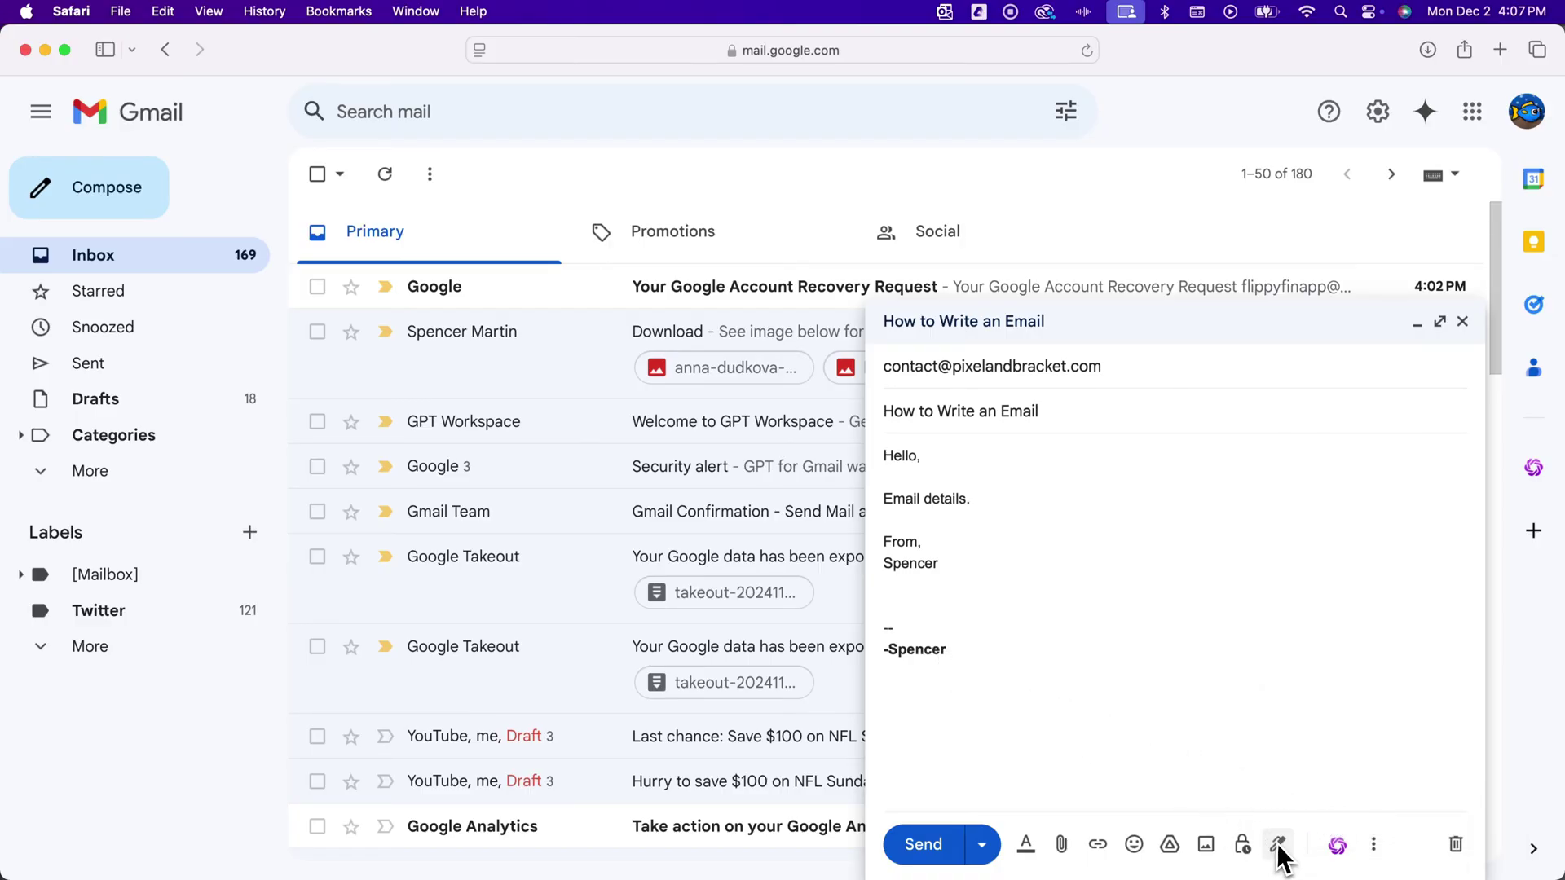
pyautogui.click(1276, 844)
pyautogui.click(1353, 773)
pyautogui.click(1277, 844)
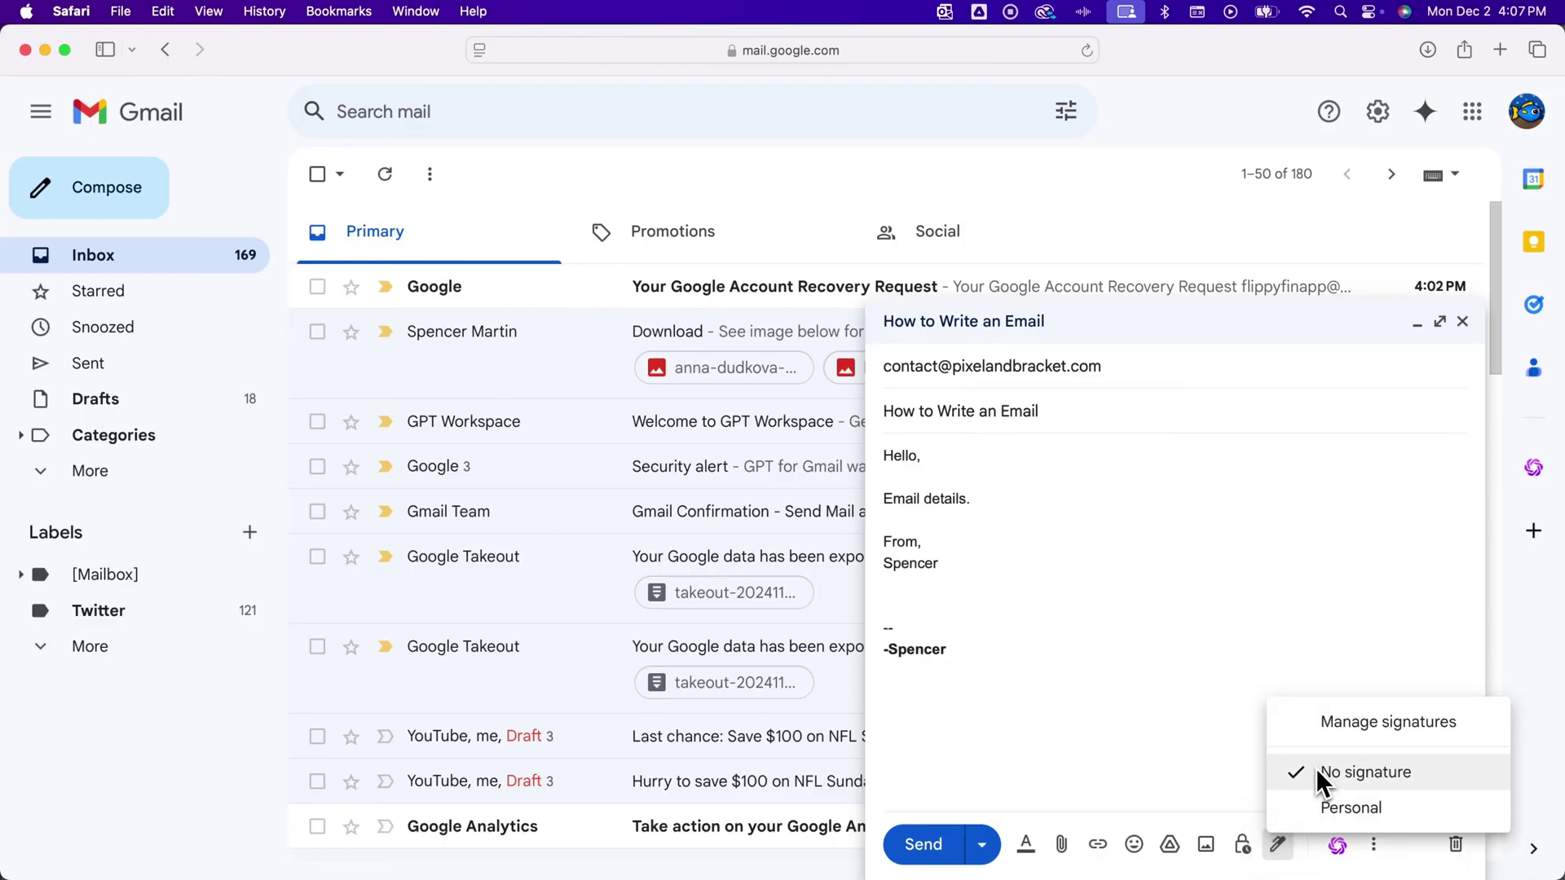
pyautogui.click(1321, 776)
pyautogui.click(981, 661)
pyautogui.moveTo(980, 662); pyautogui.dragTo(862, 621)
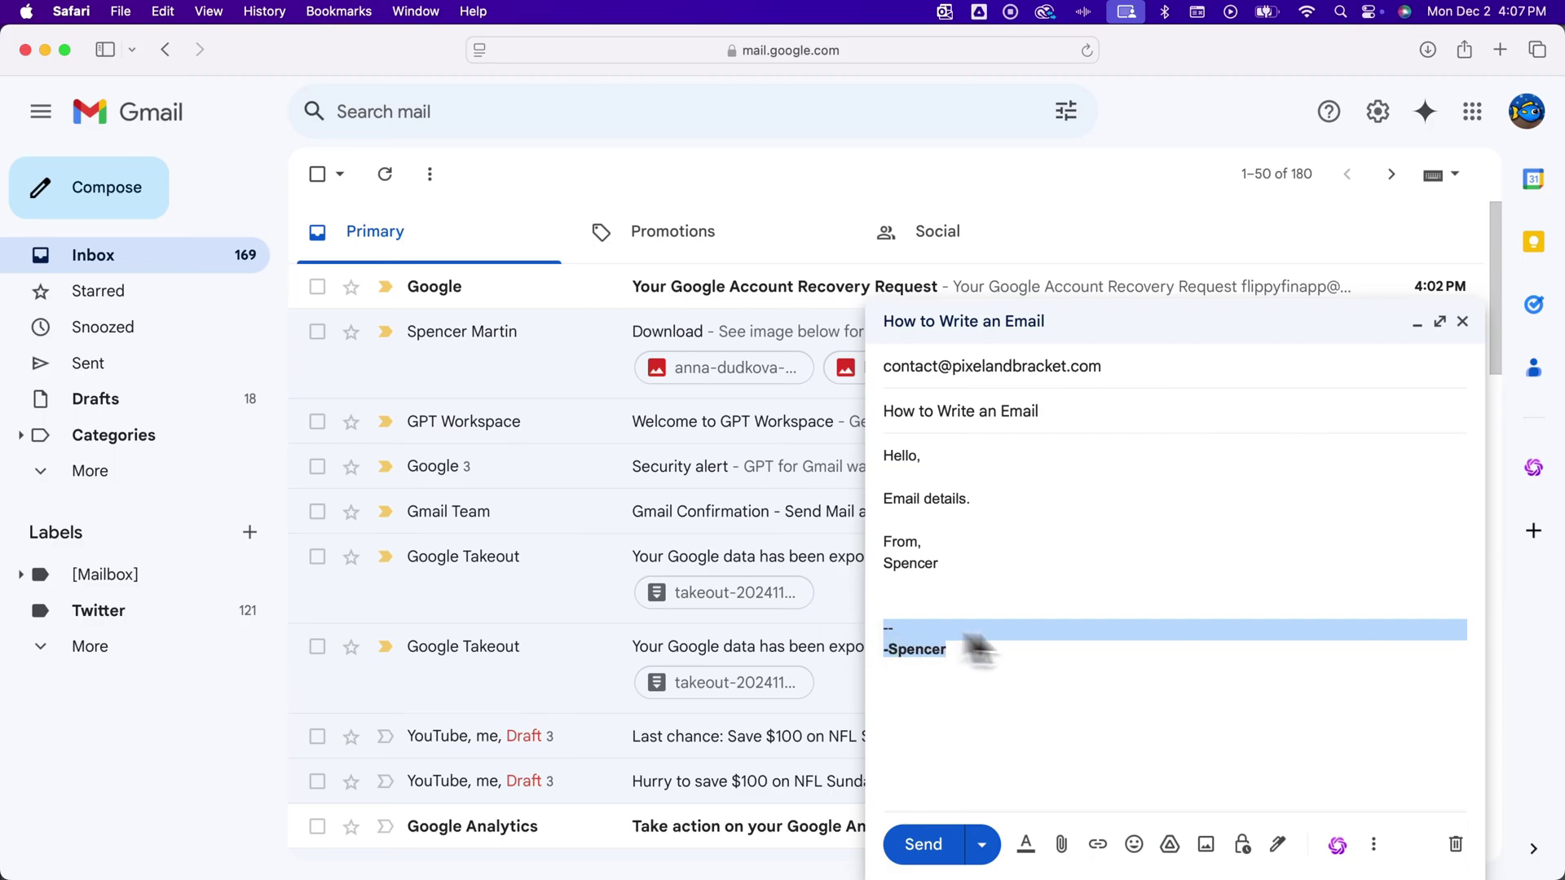
pyautogui.press('BackSpace')
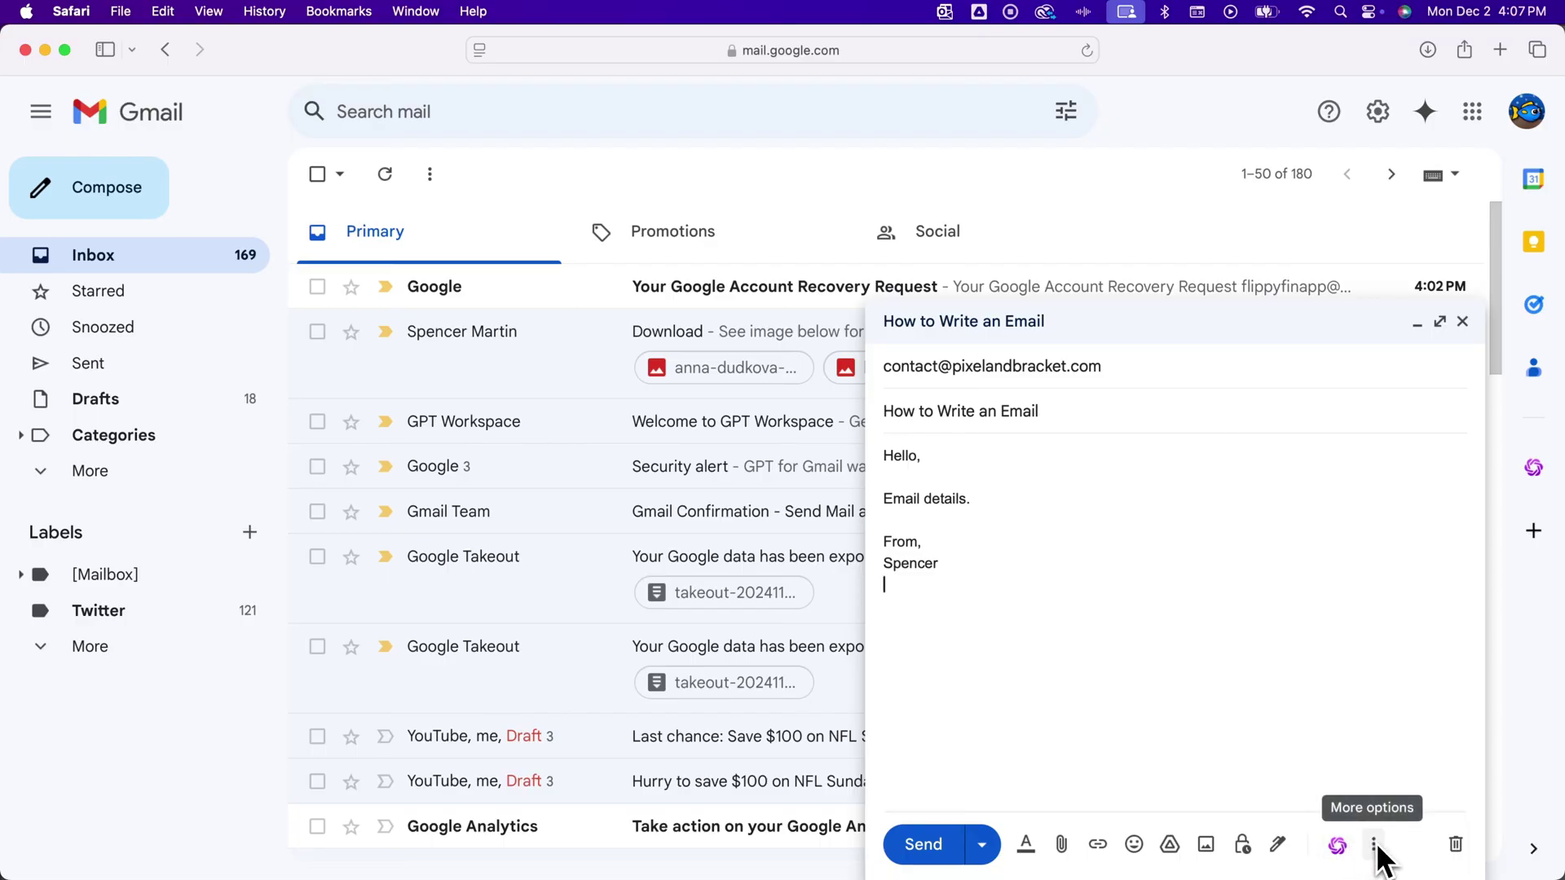
# Check More options, minimize and restore the draft, then enlarge it to full screen.
pyautogui.click(1374, 846)
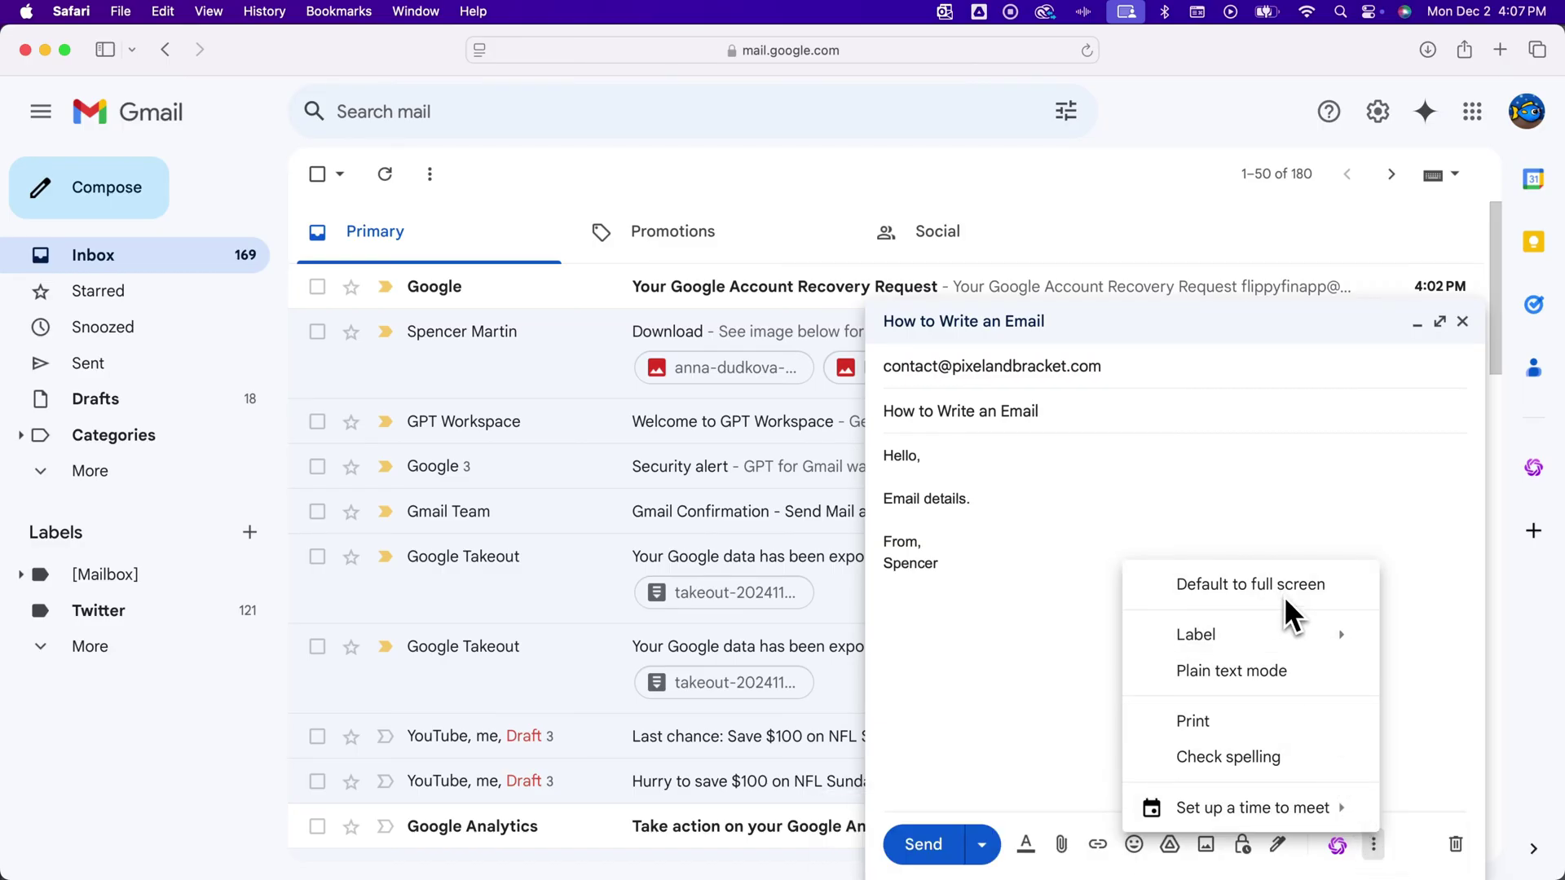
pyautogui.moveTo(1285, 635)
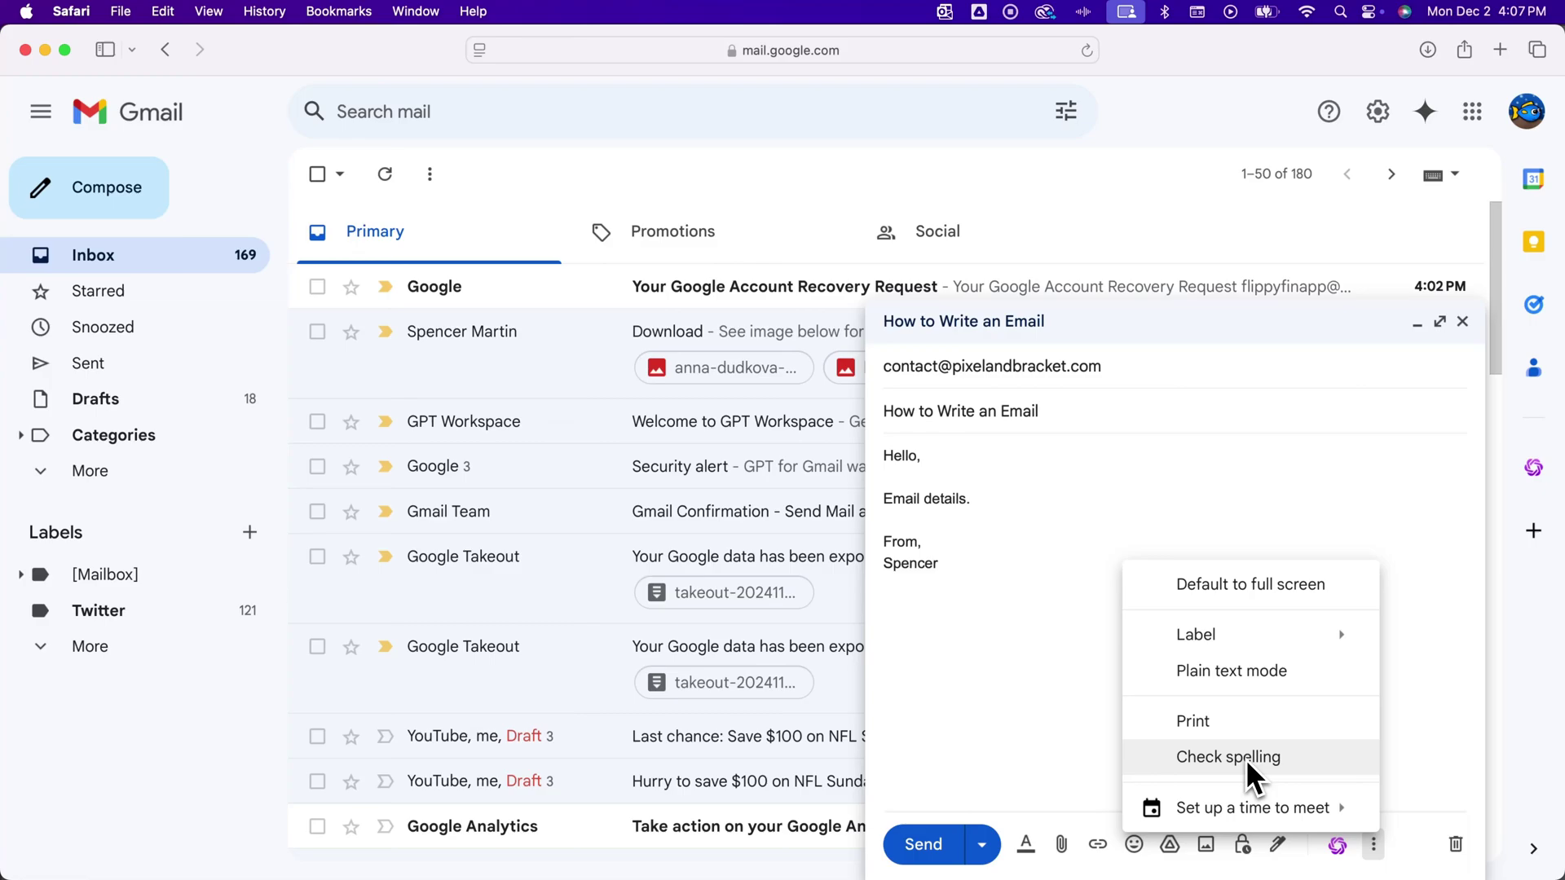
pyautogui.click(1213, 544)
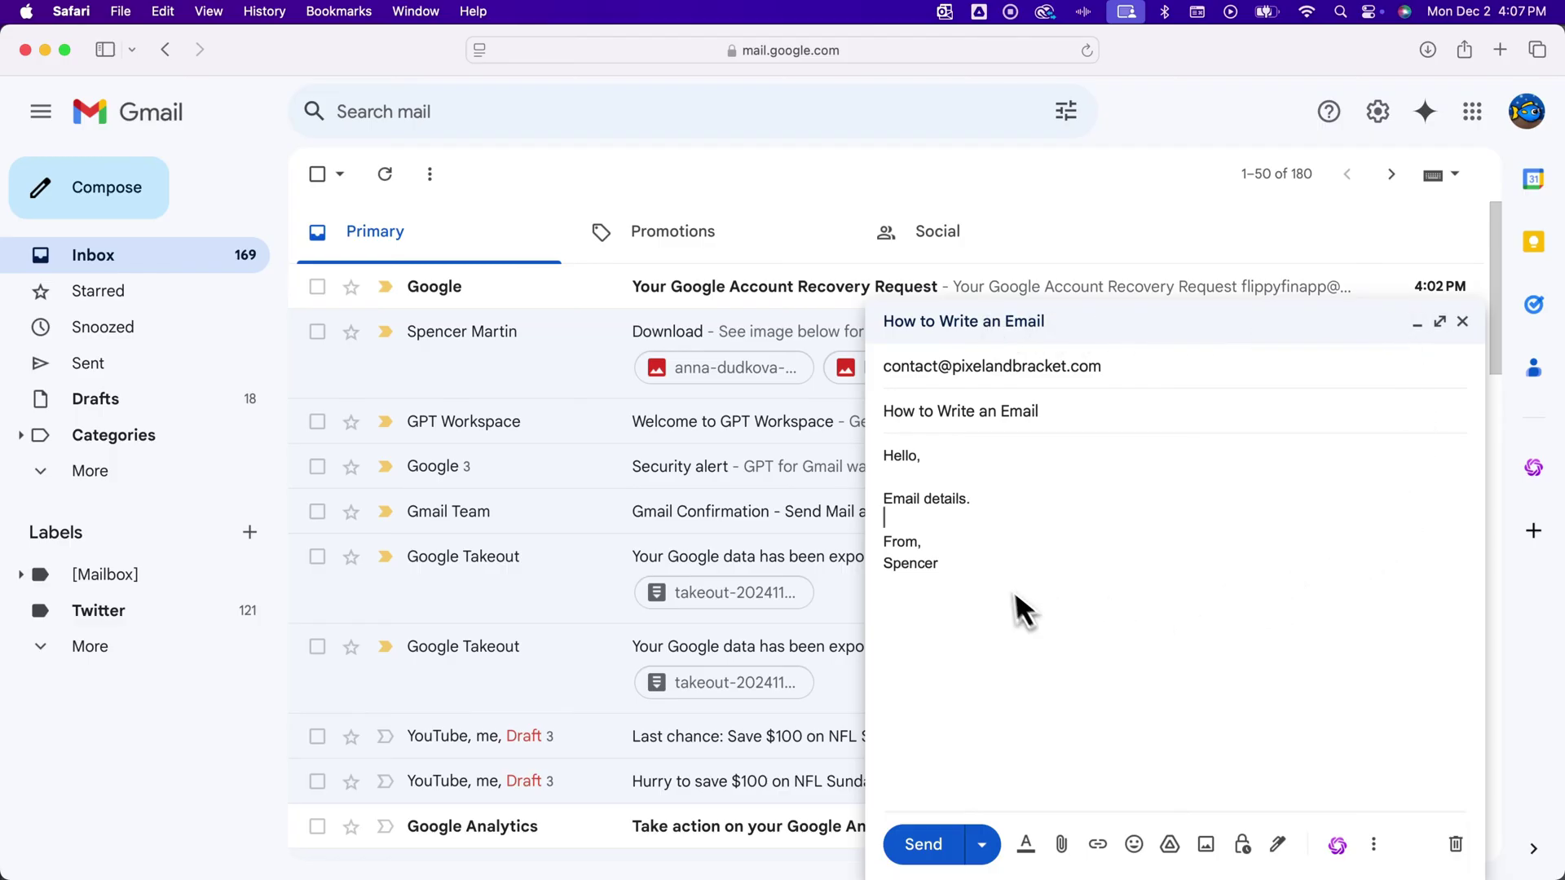
pyautogui.click(1418, 322)
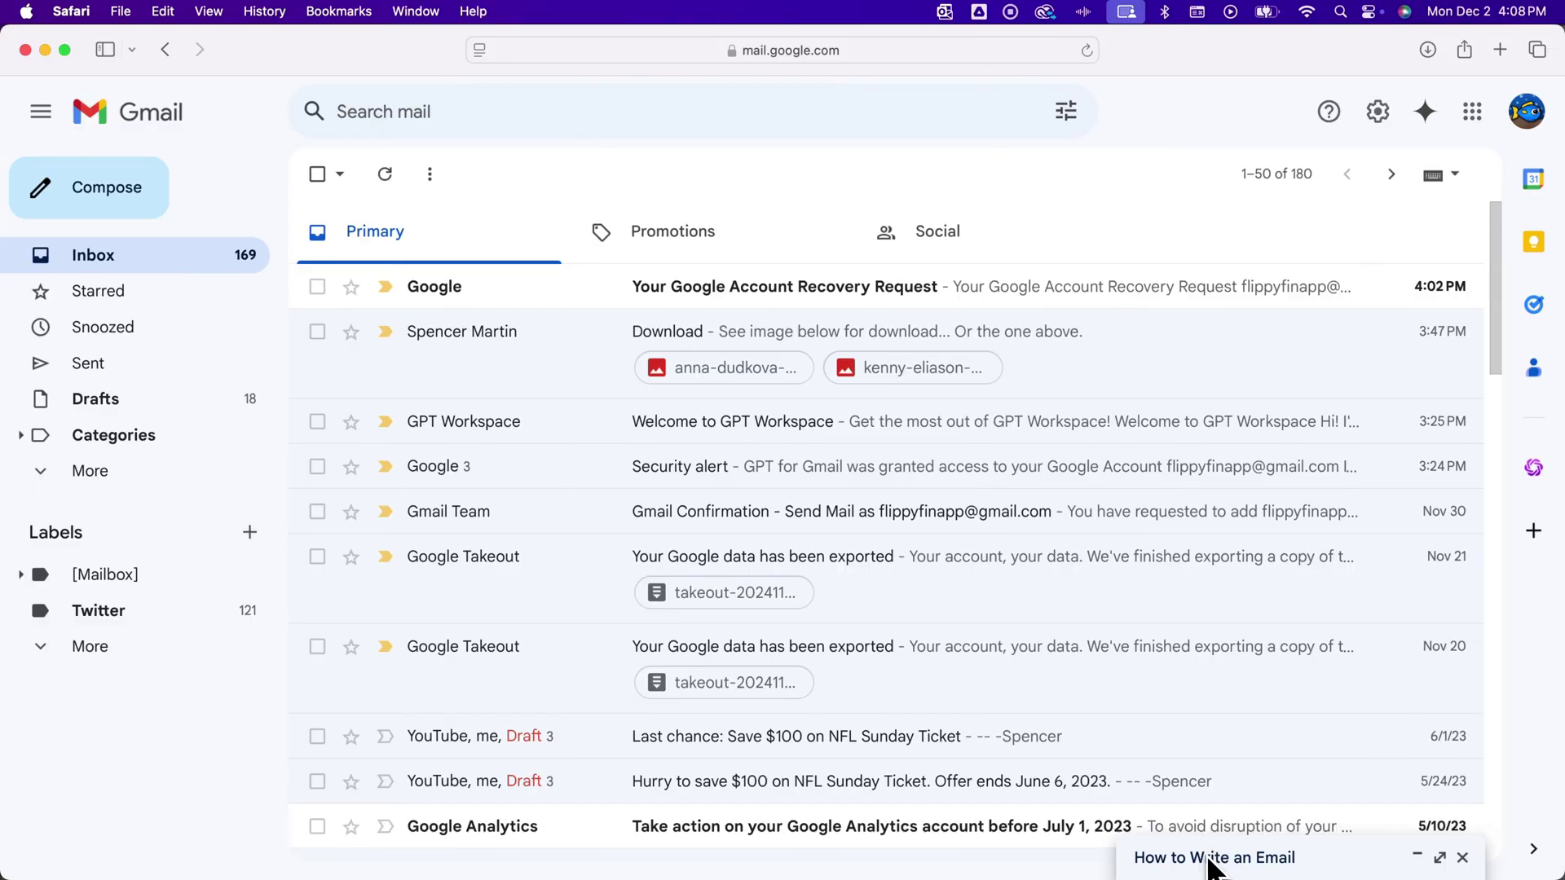
pyautogui.click(1210, 865)
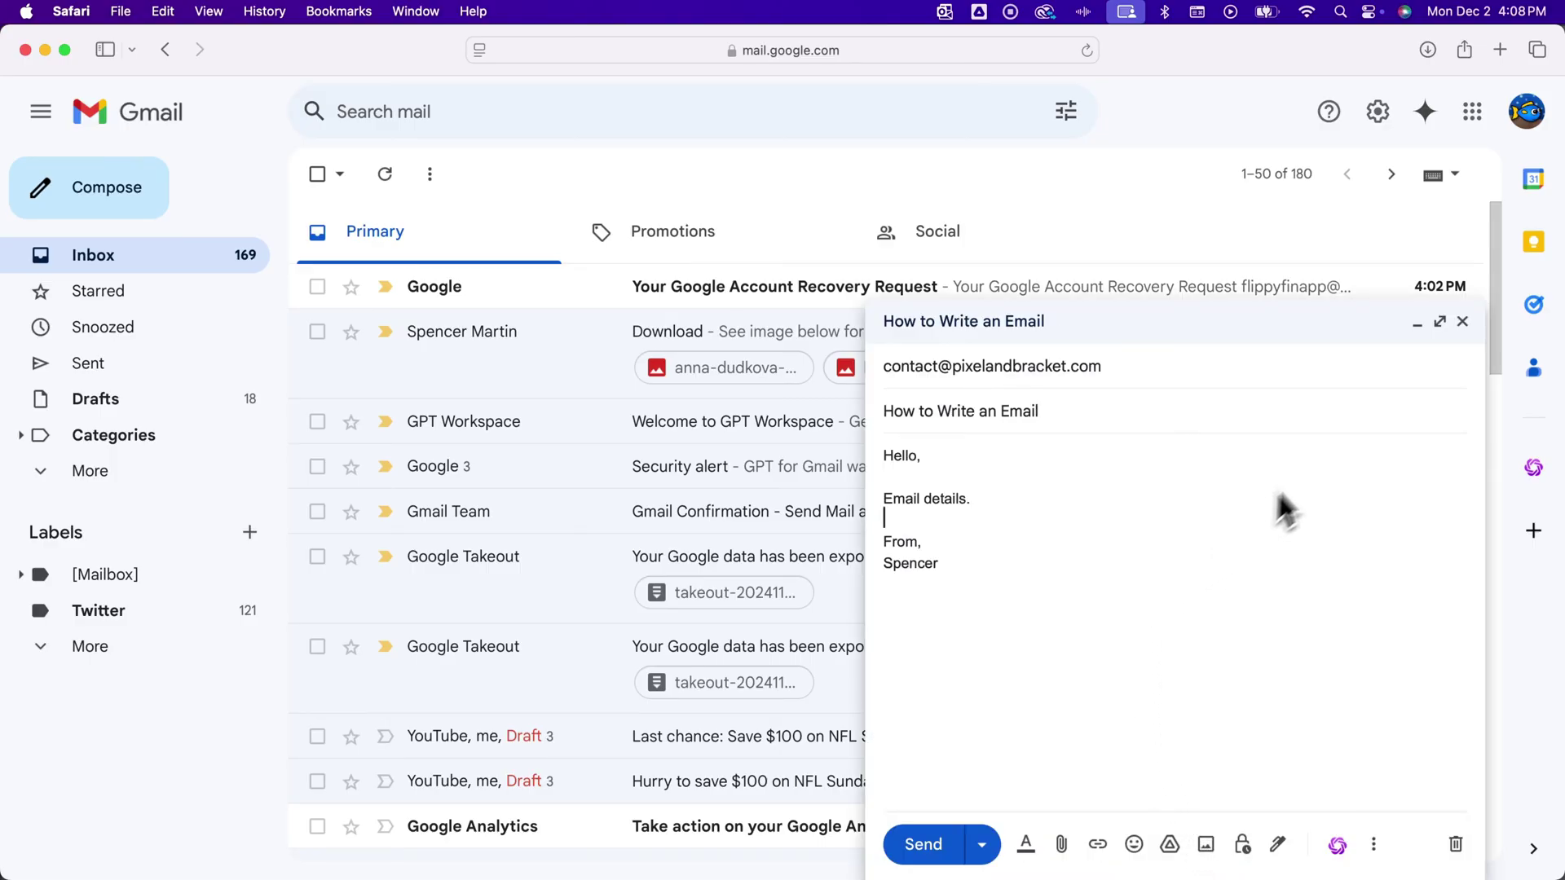
pyautogui.click(1439, 322)
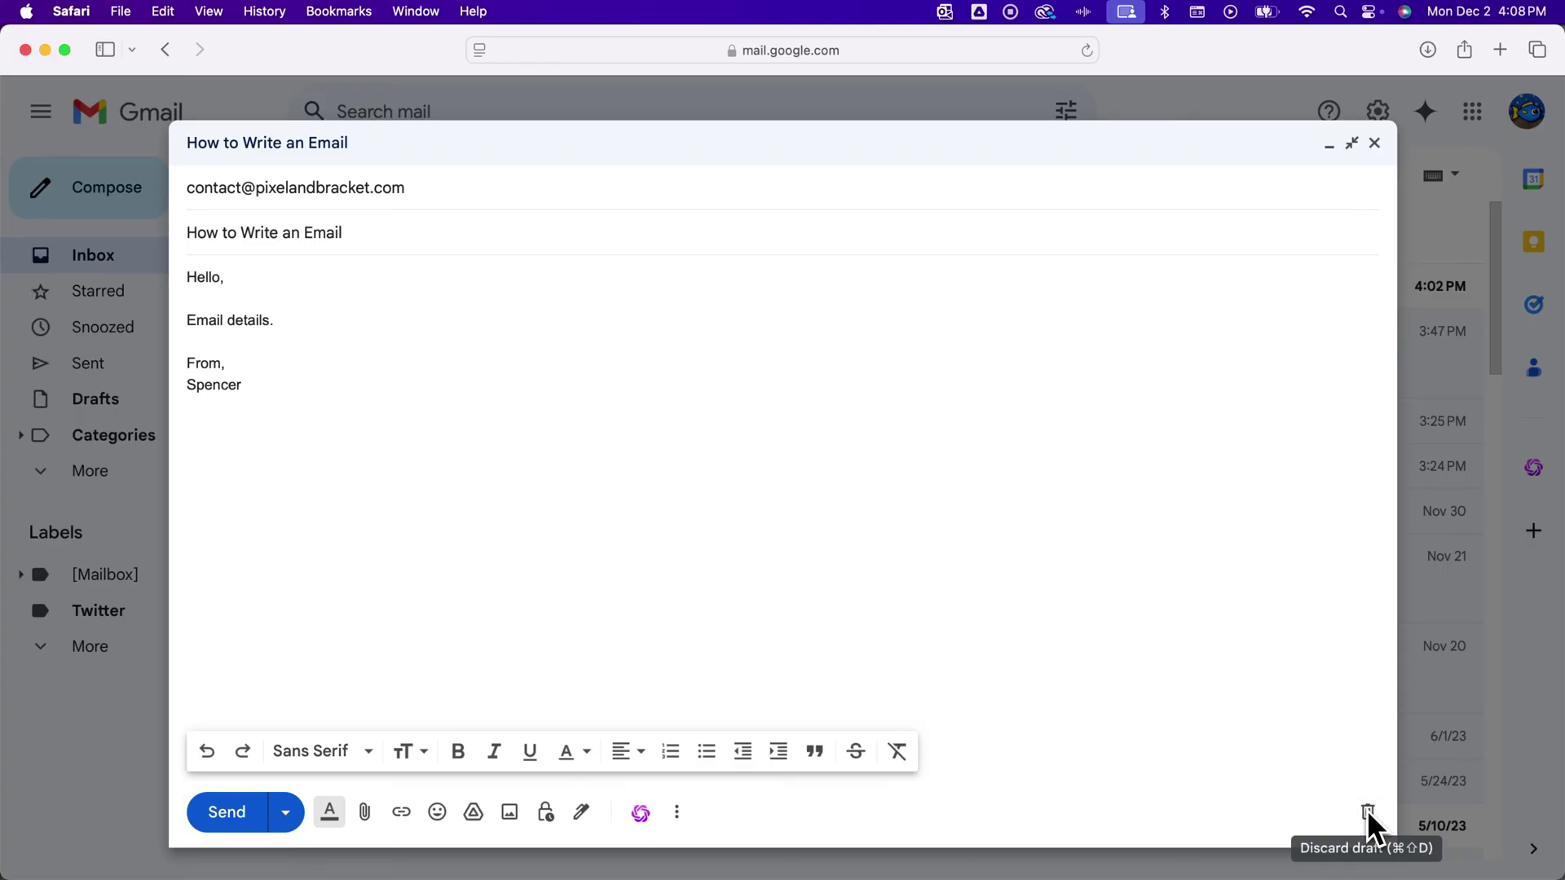
# Send the email, view the sent message, then return to the Inbox.
pyautogui.click(287, 810)
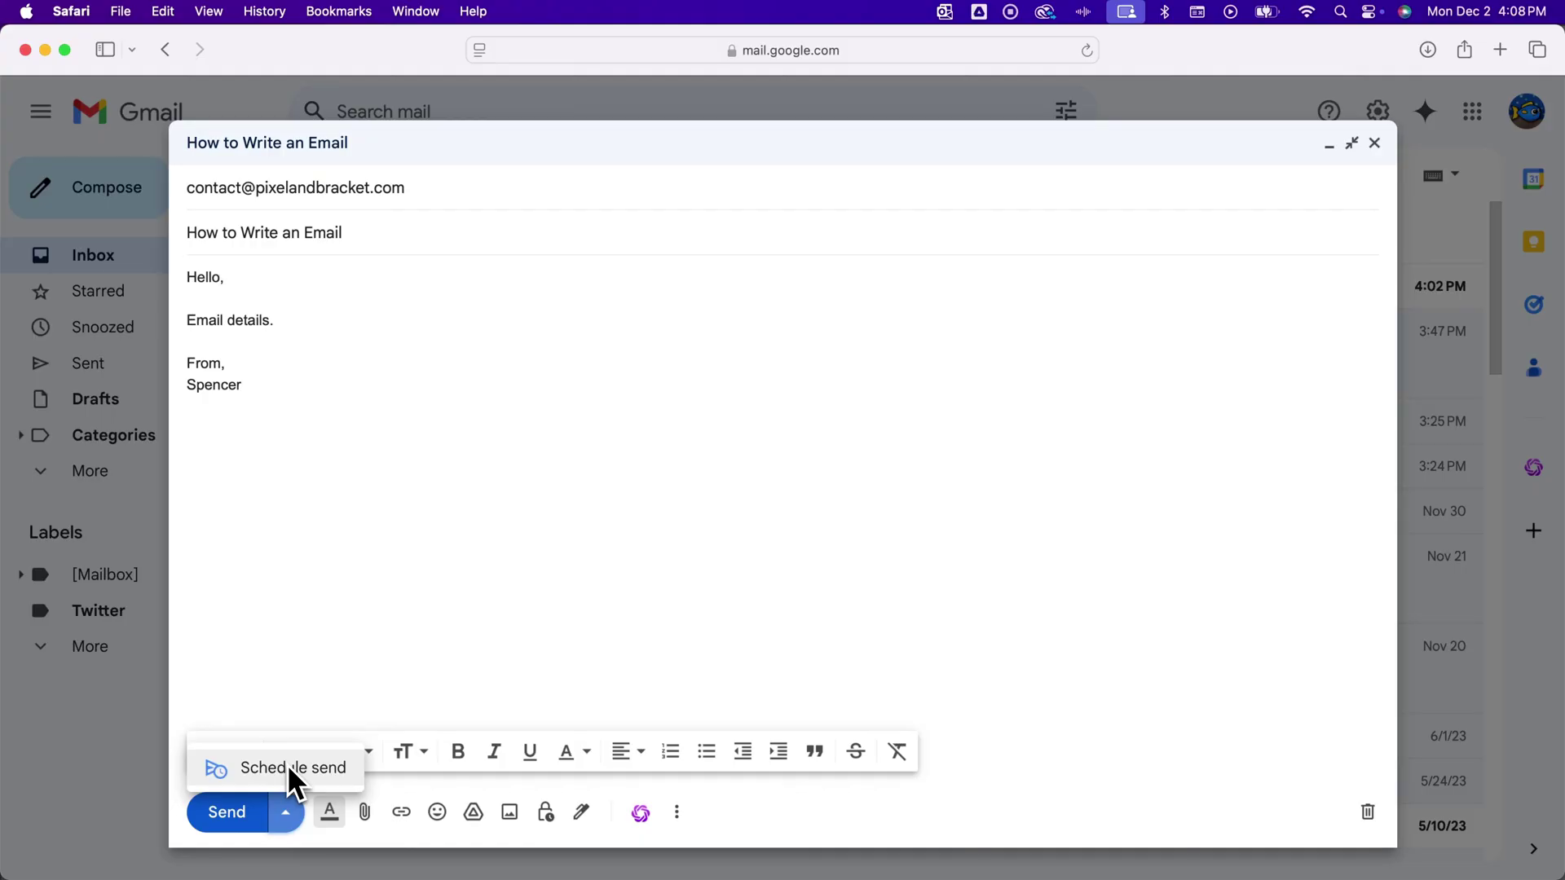
pyautogui.click(272, 698)
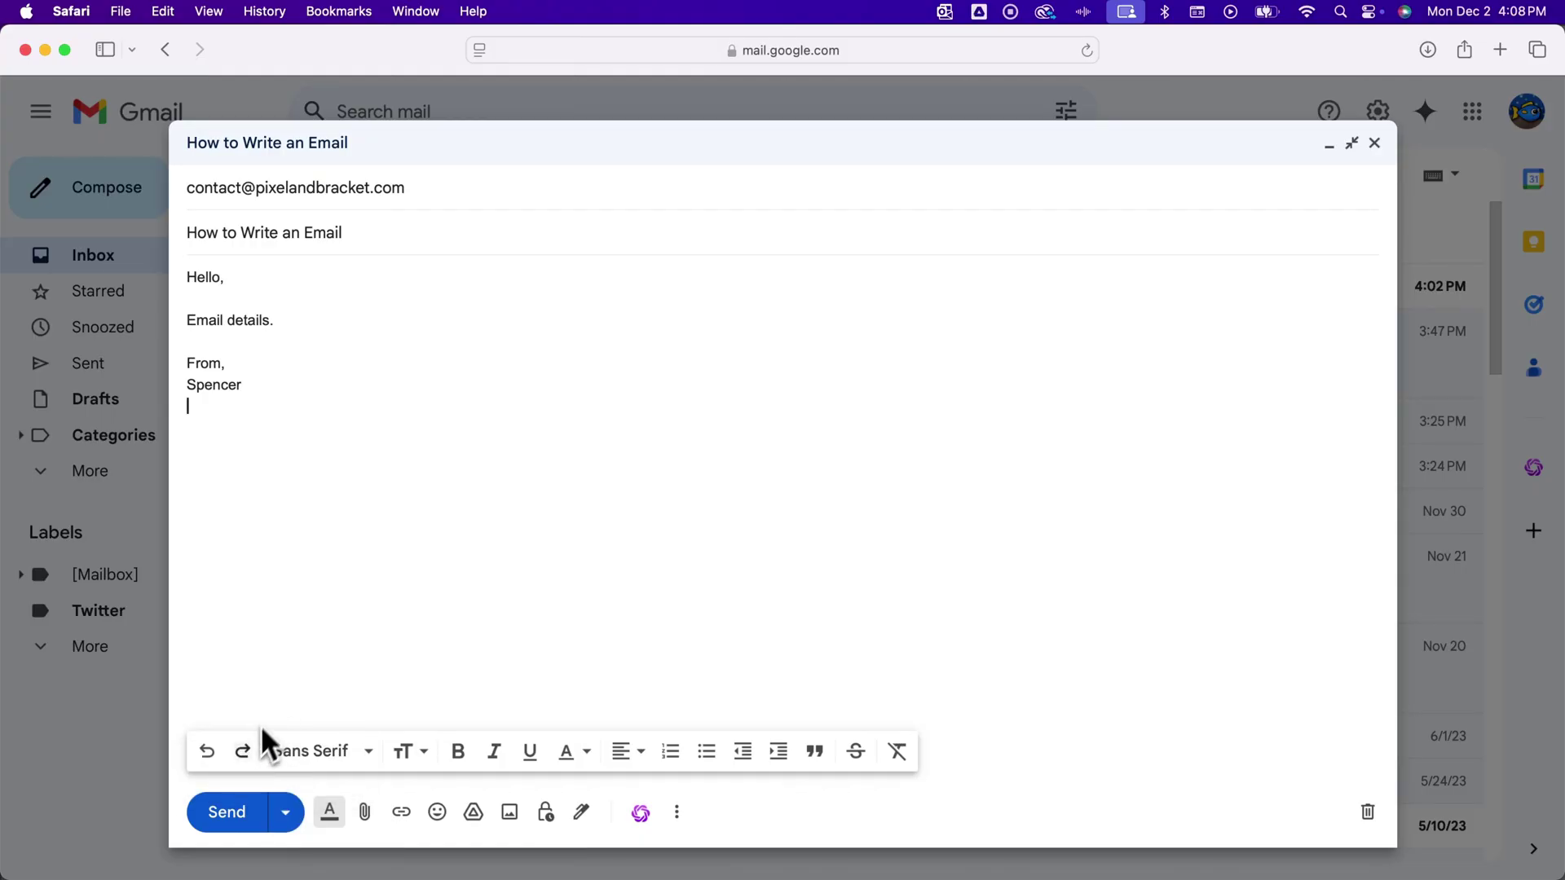
pyautogui.click(226, 810)
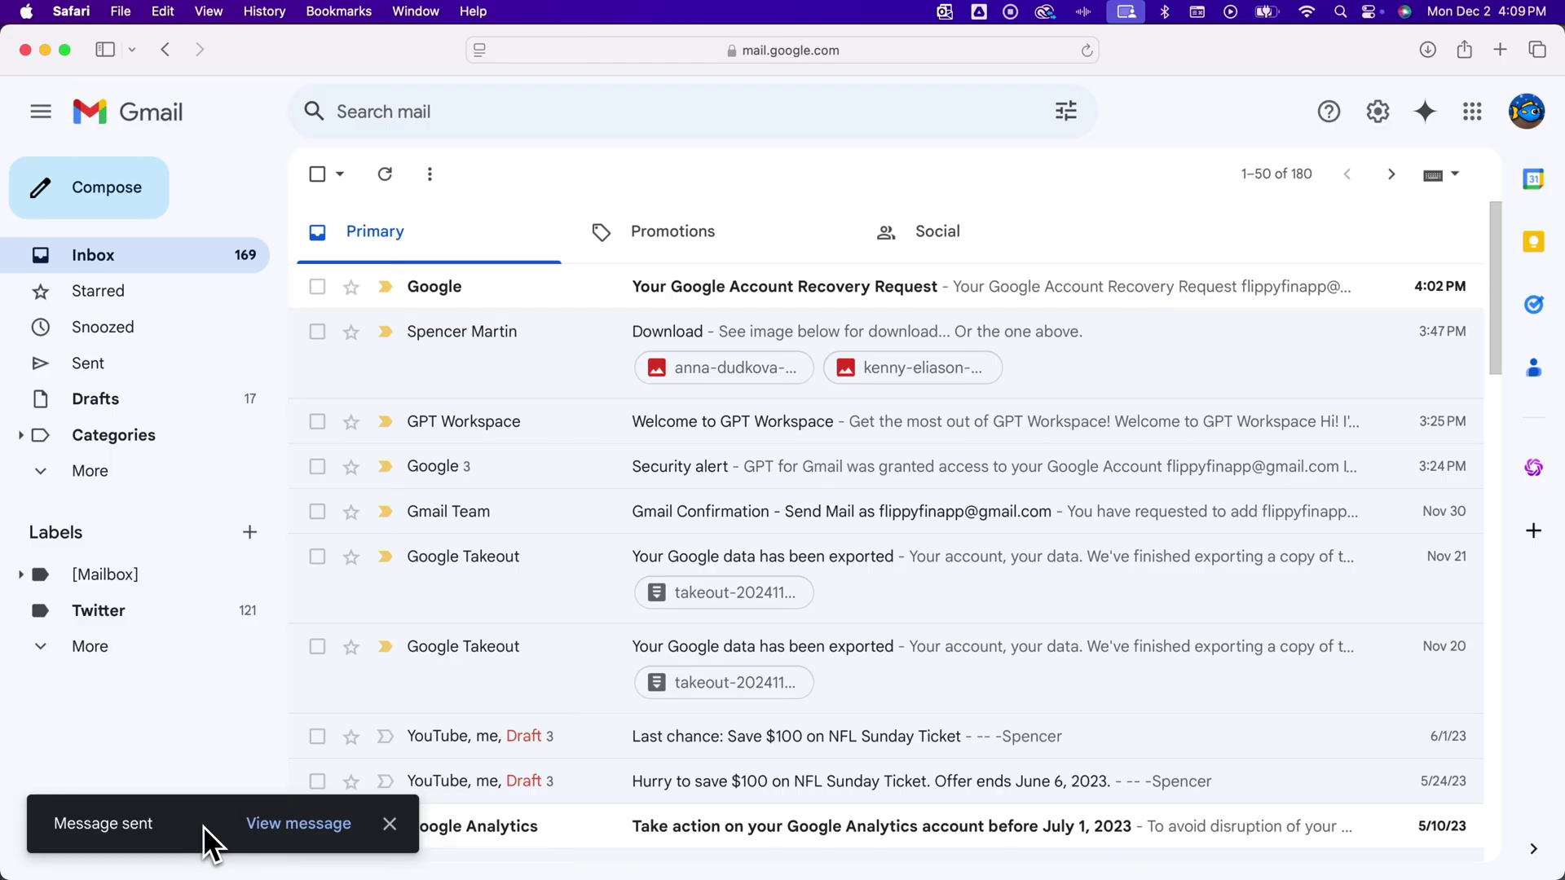
pyautogui.click(290, 827)
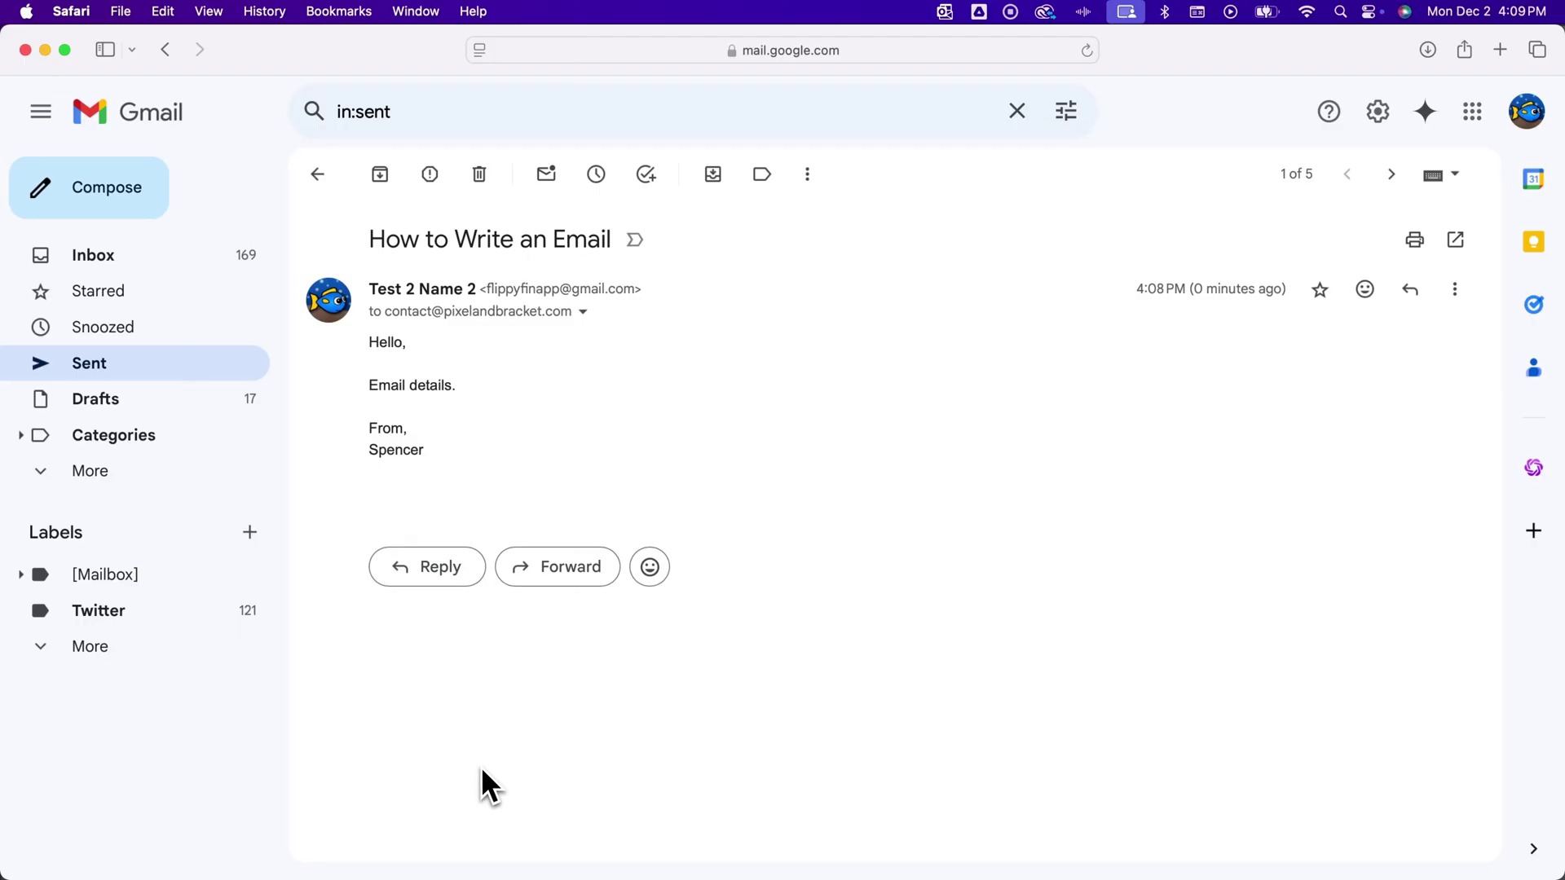
pyautogui.click(176, 256)
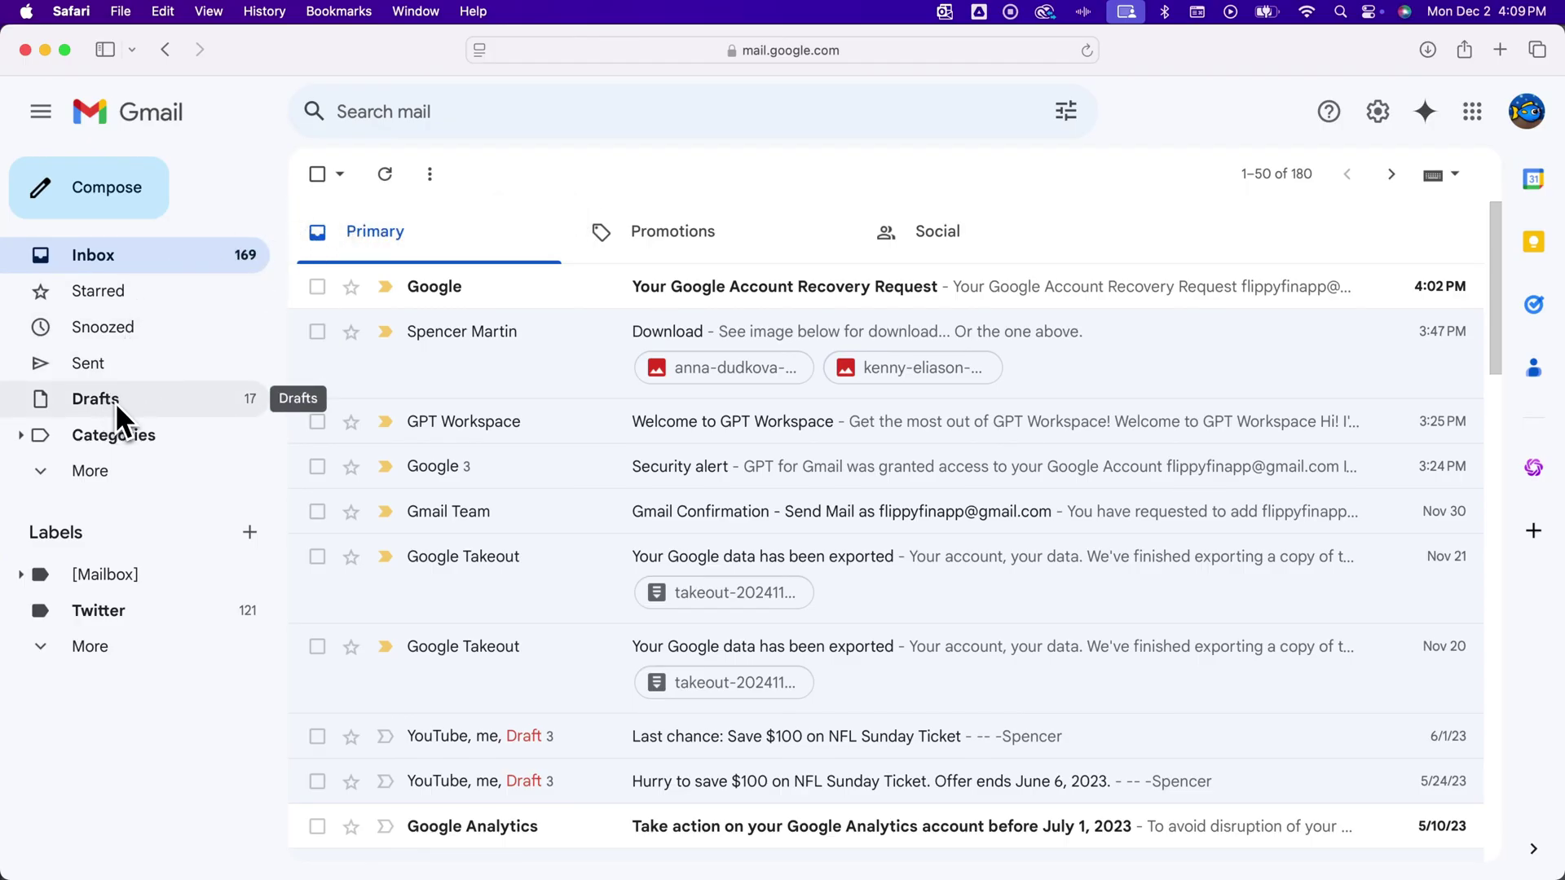
pyautogui.click(103, 471)
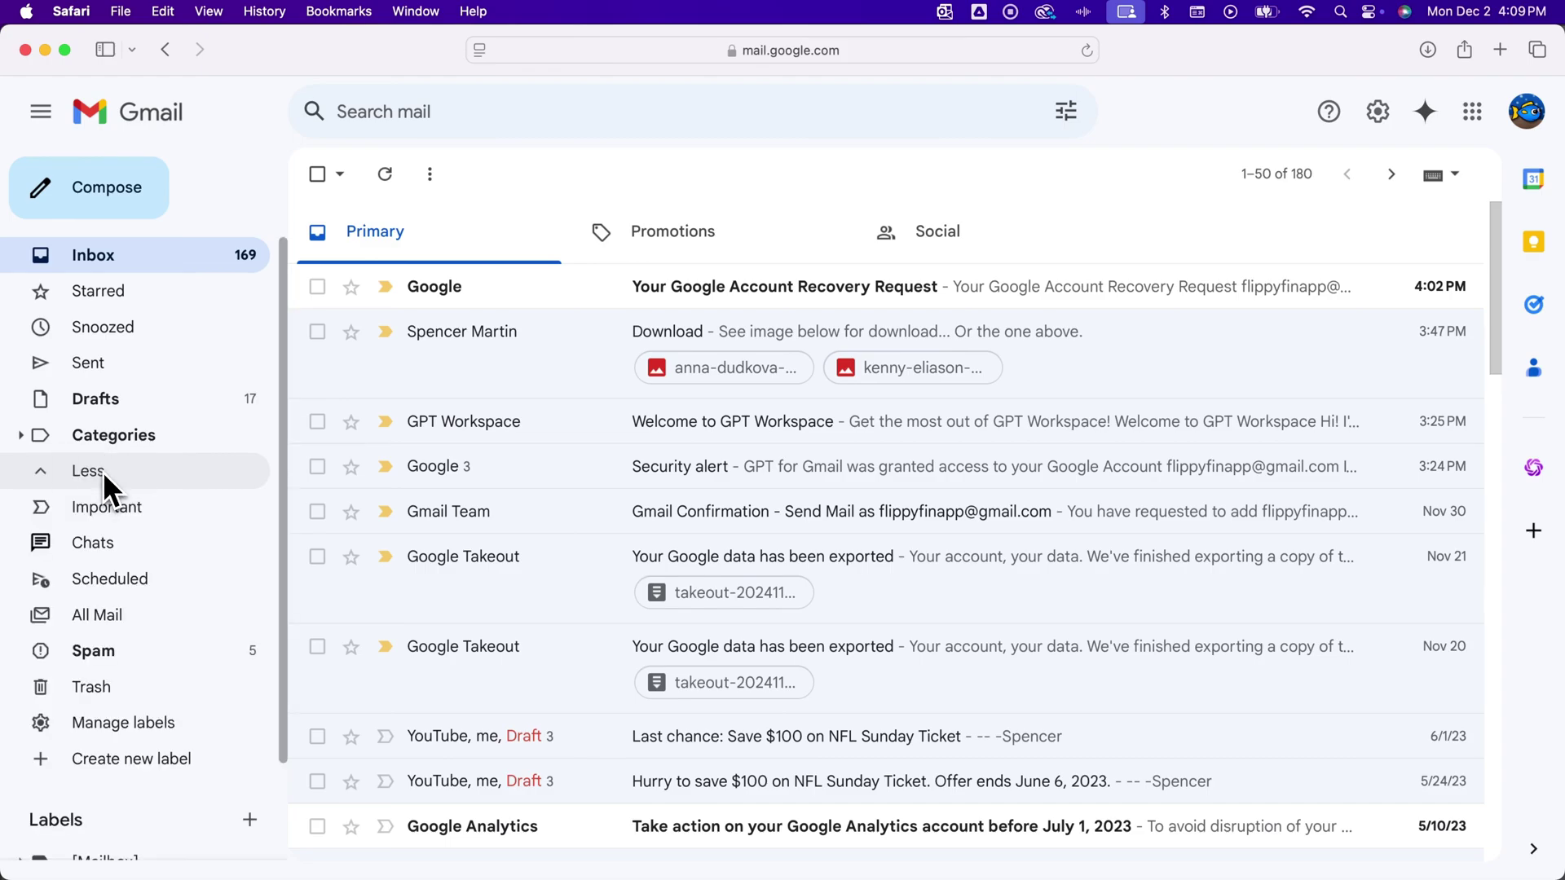
pyautogui.click(110, 397)
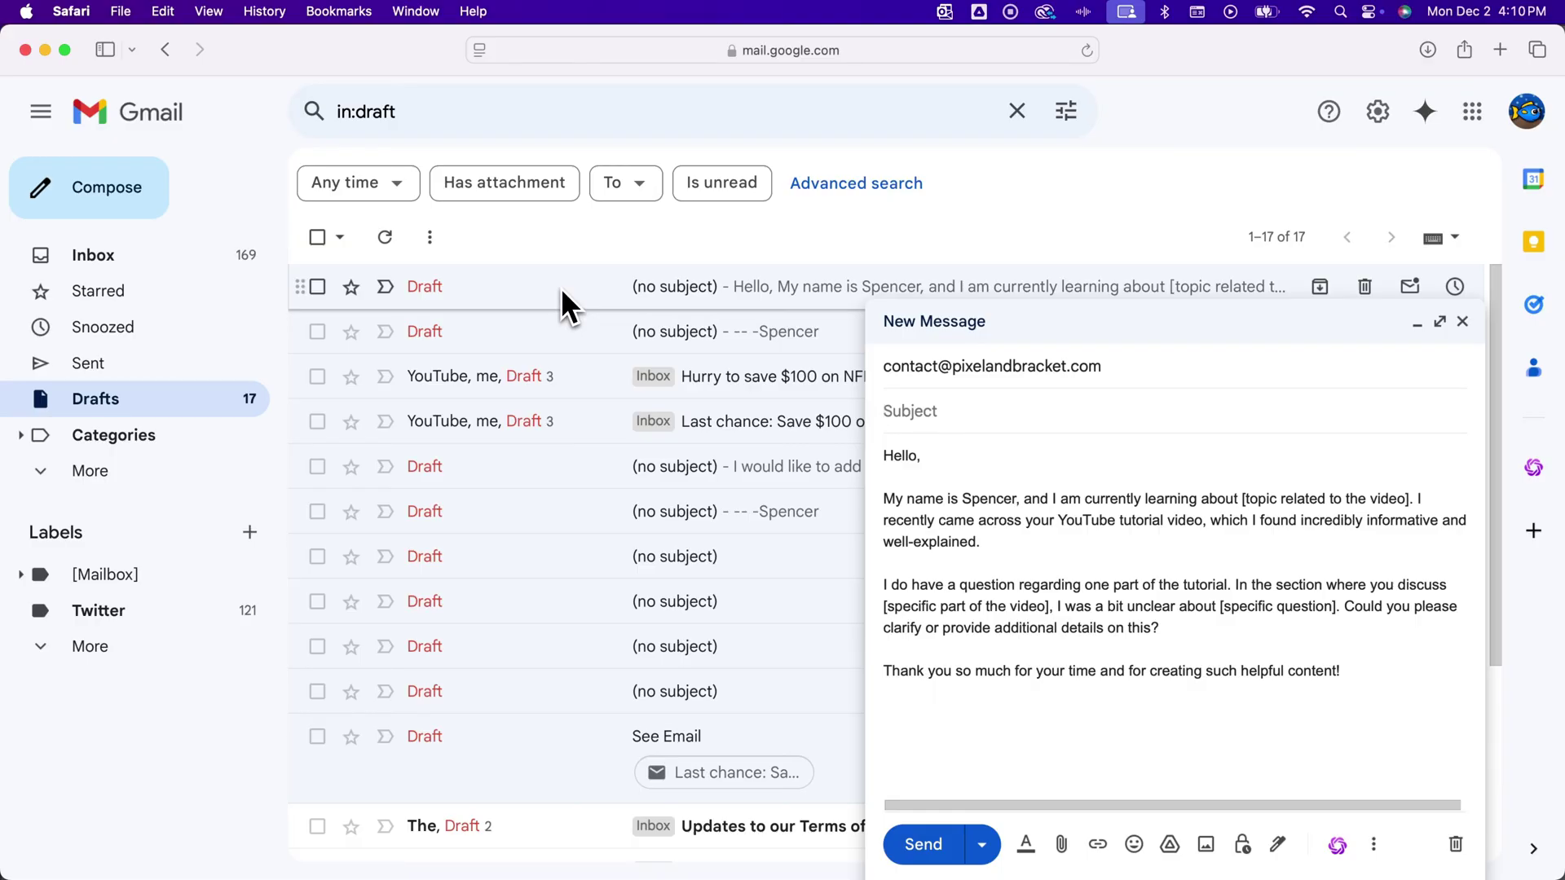
pyautogui.moveTo(969, 506); pyautogui.dragTo(1206, 647)
pyautogui.click(1216, 641)
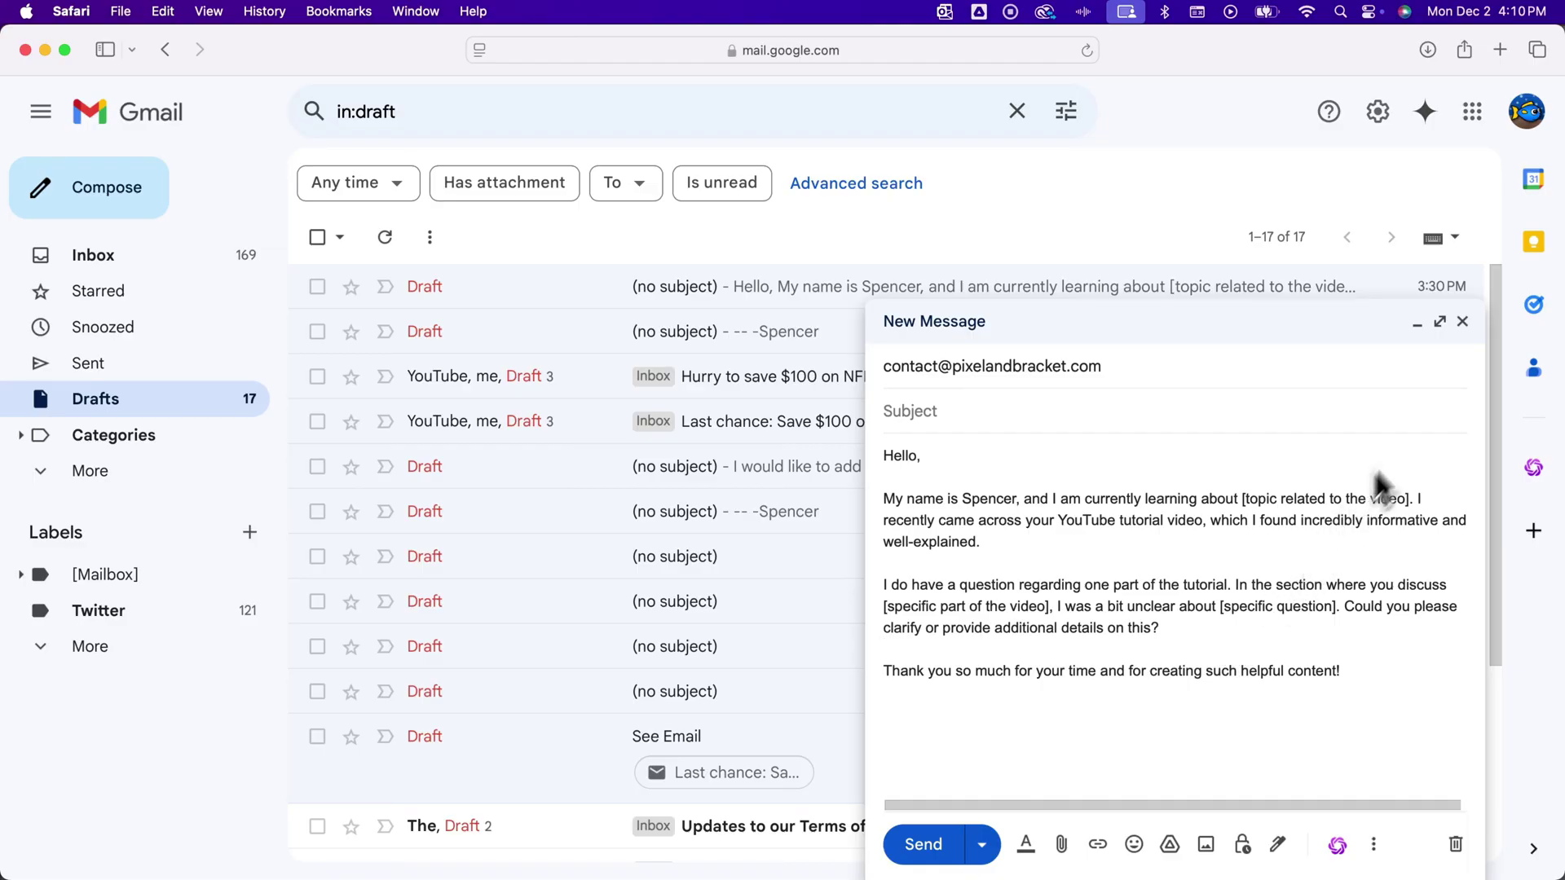
pyautogui.click(1462, 322)
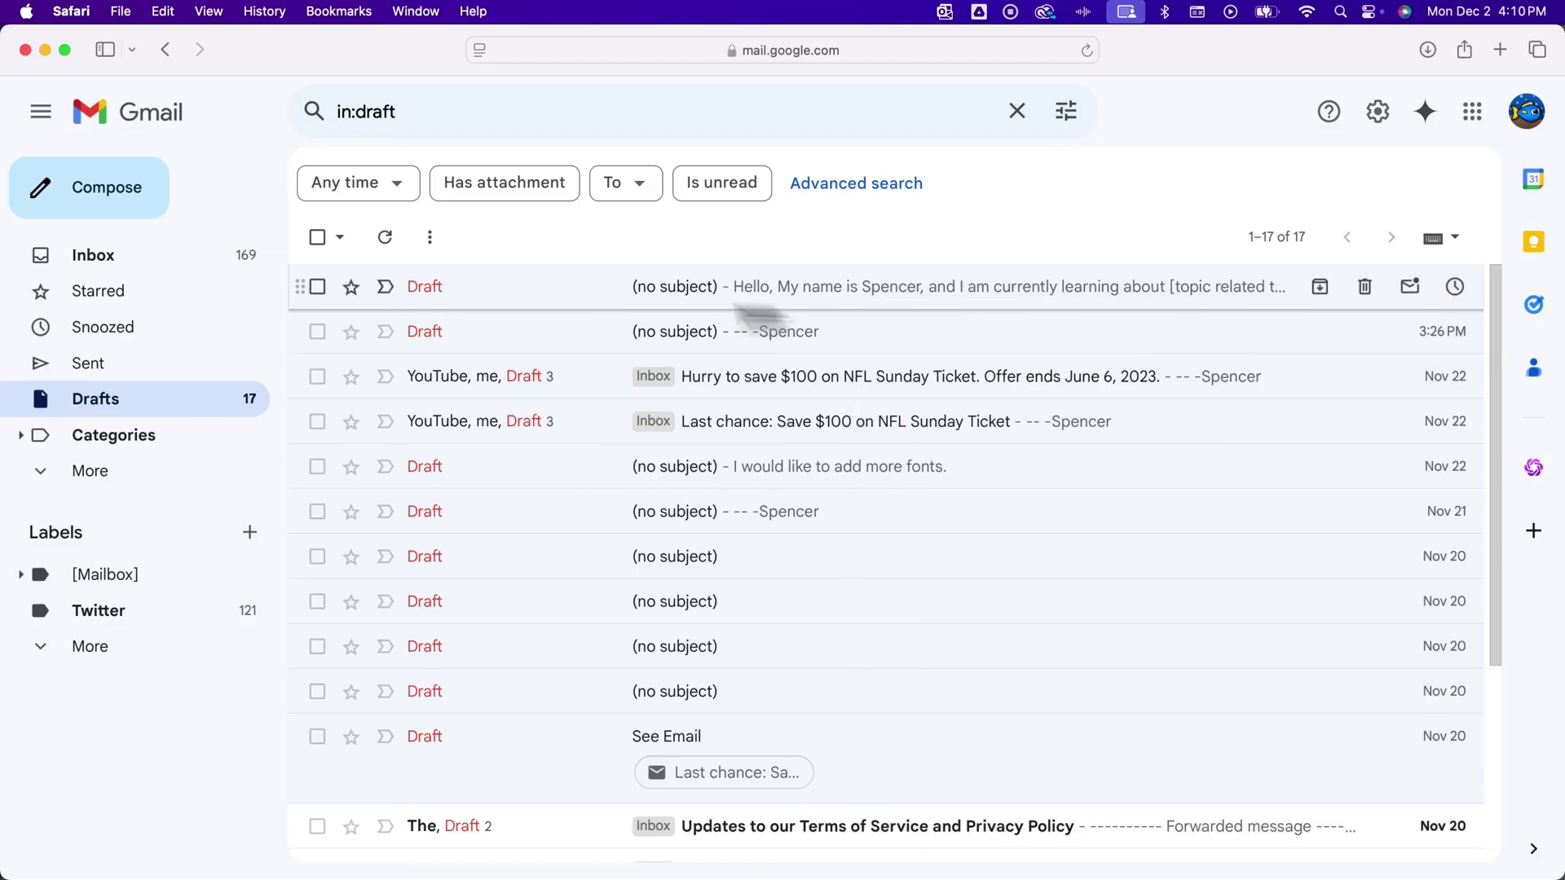
pyautogui.click(199, 254)
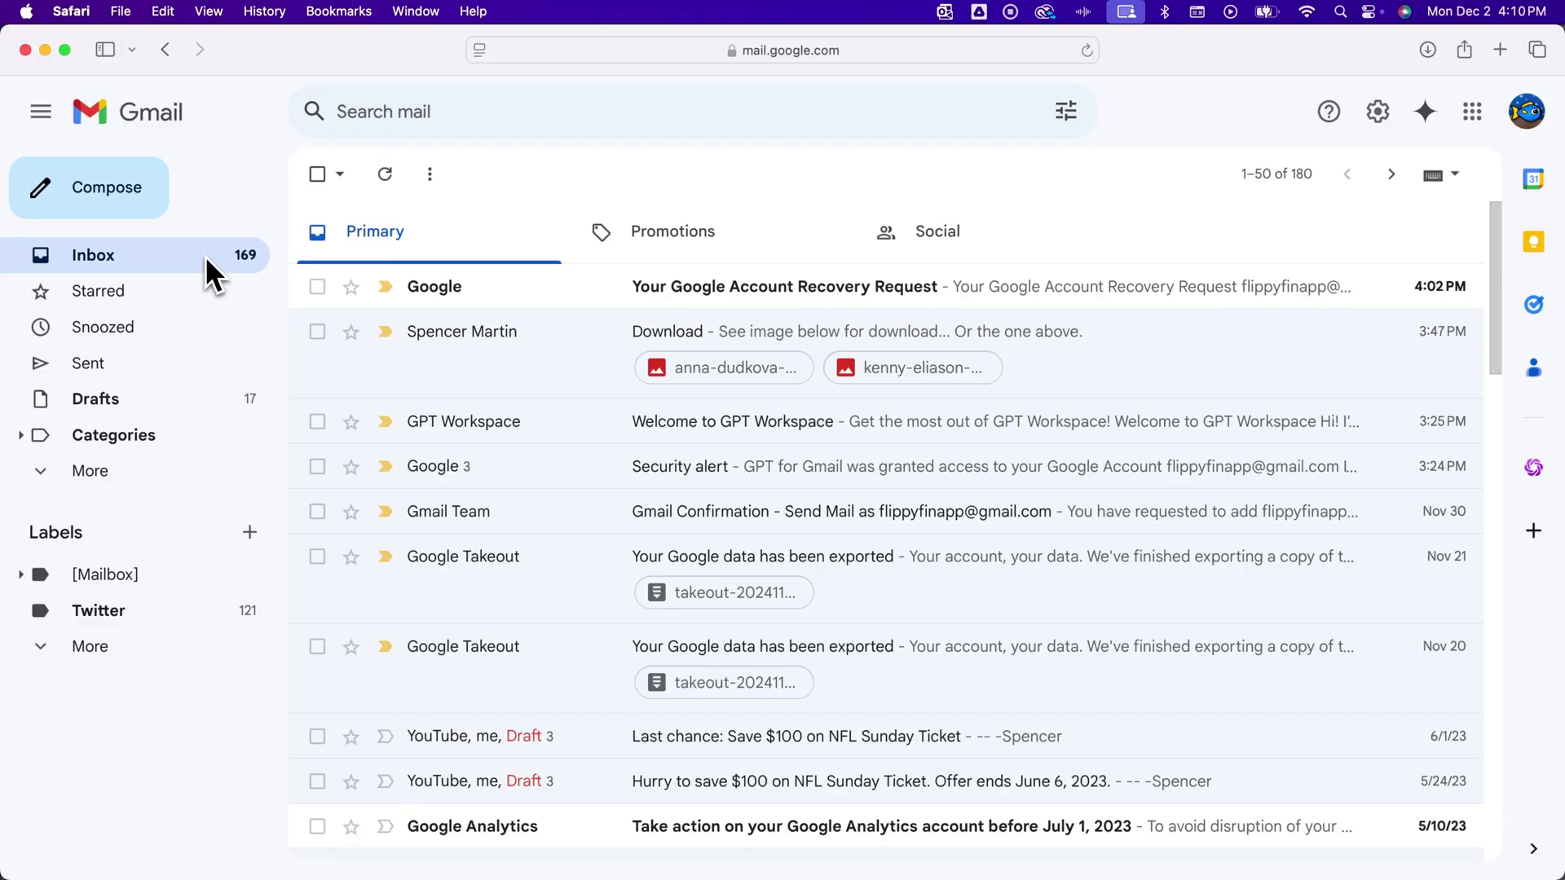
# Open 'How to Write an Email' from Sent and pop its reply out to full screen.
pyautogui.click(122, 366)
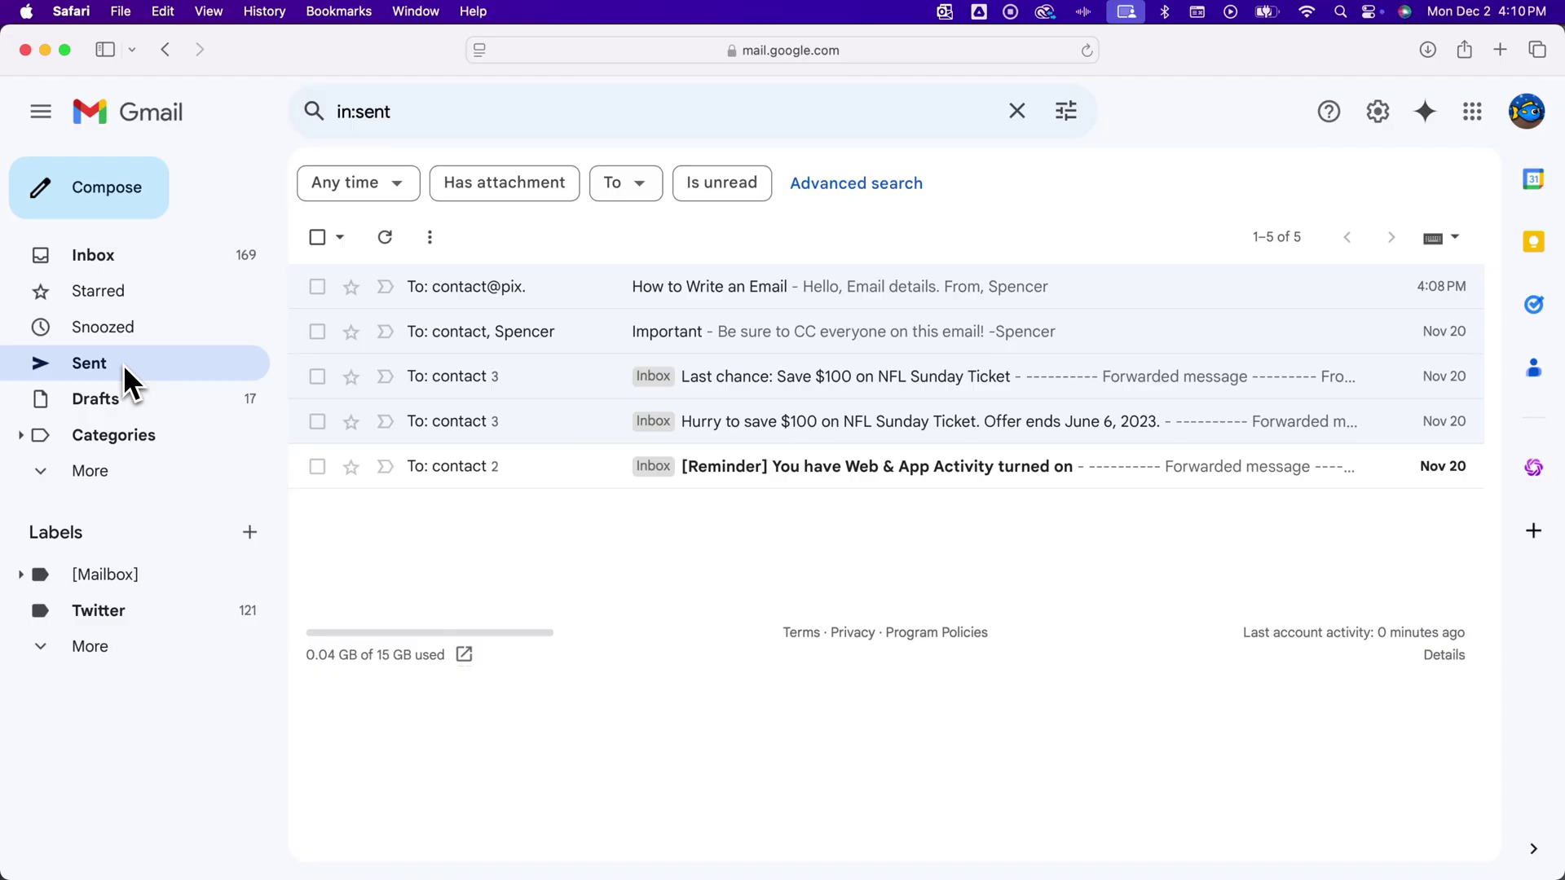
pyautogui.click(589, 290)
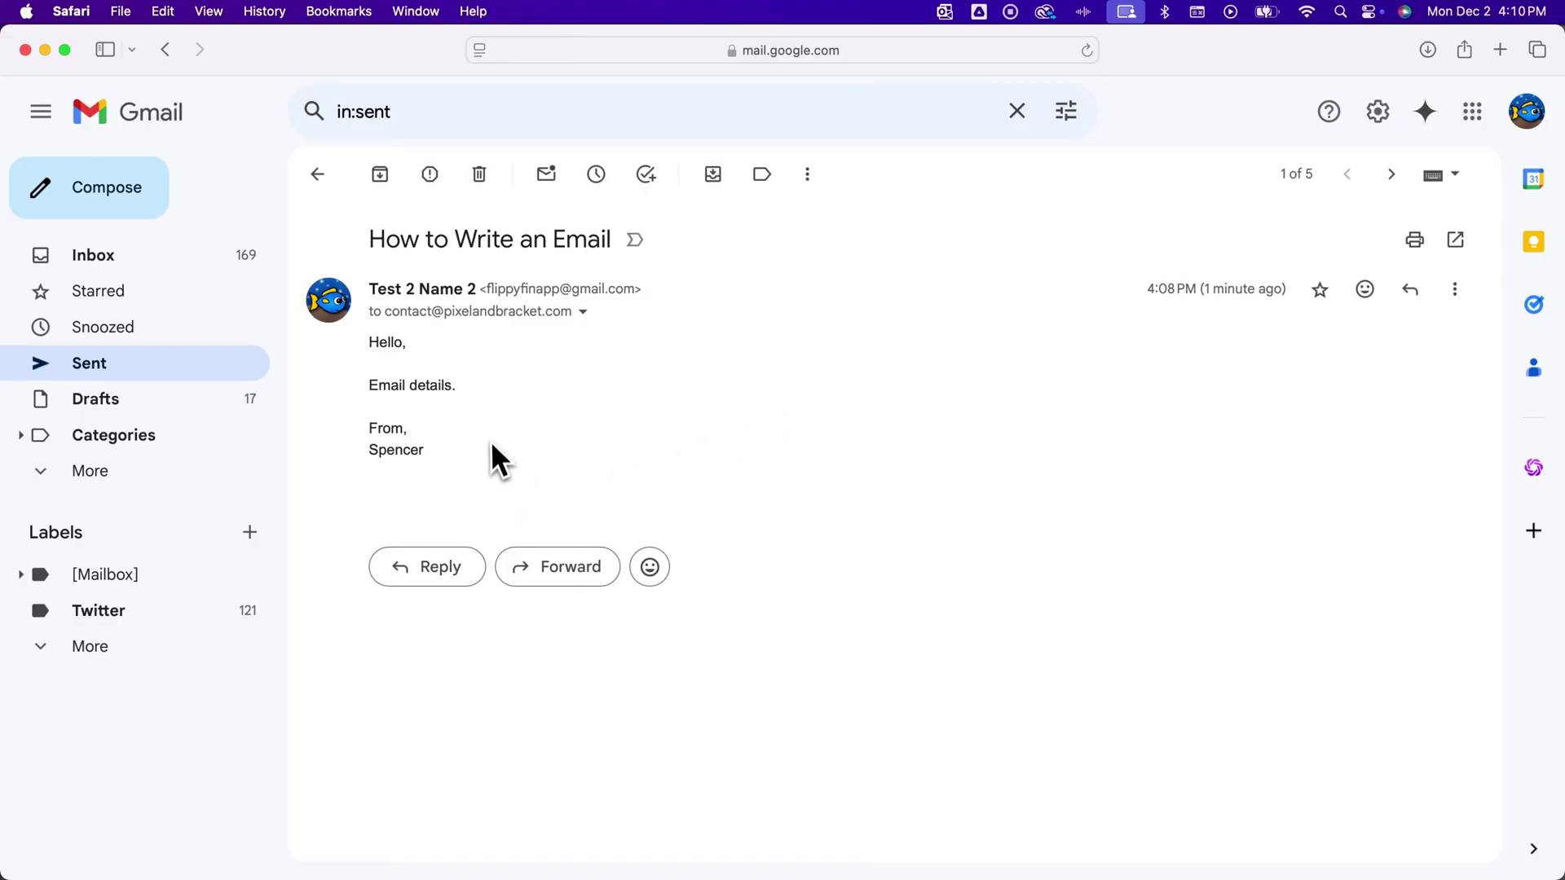
pyautogui.click(436, 571)
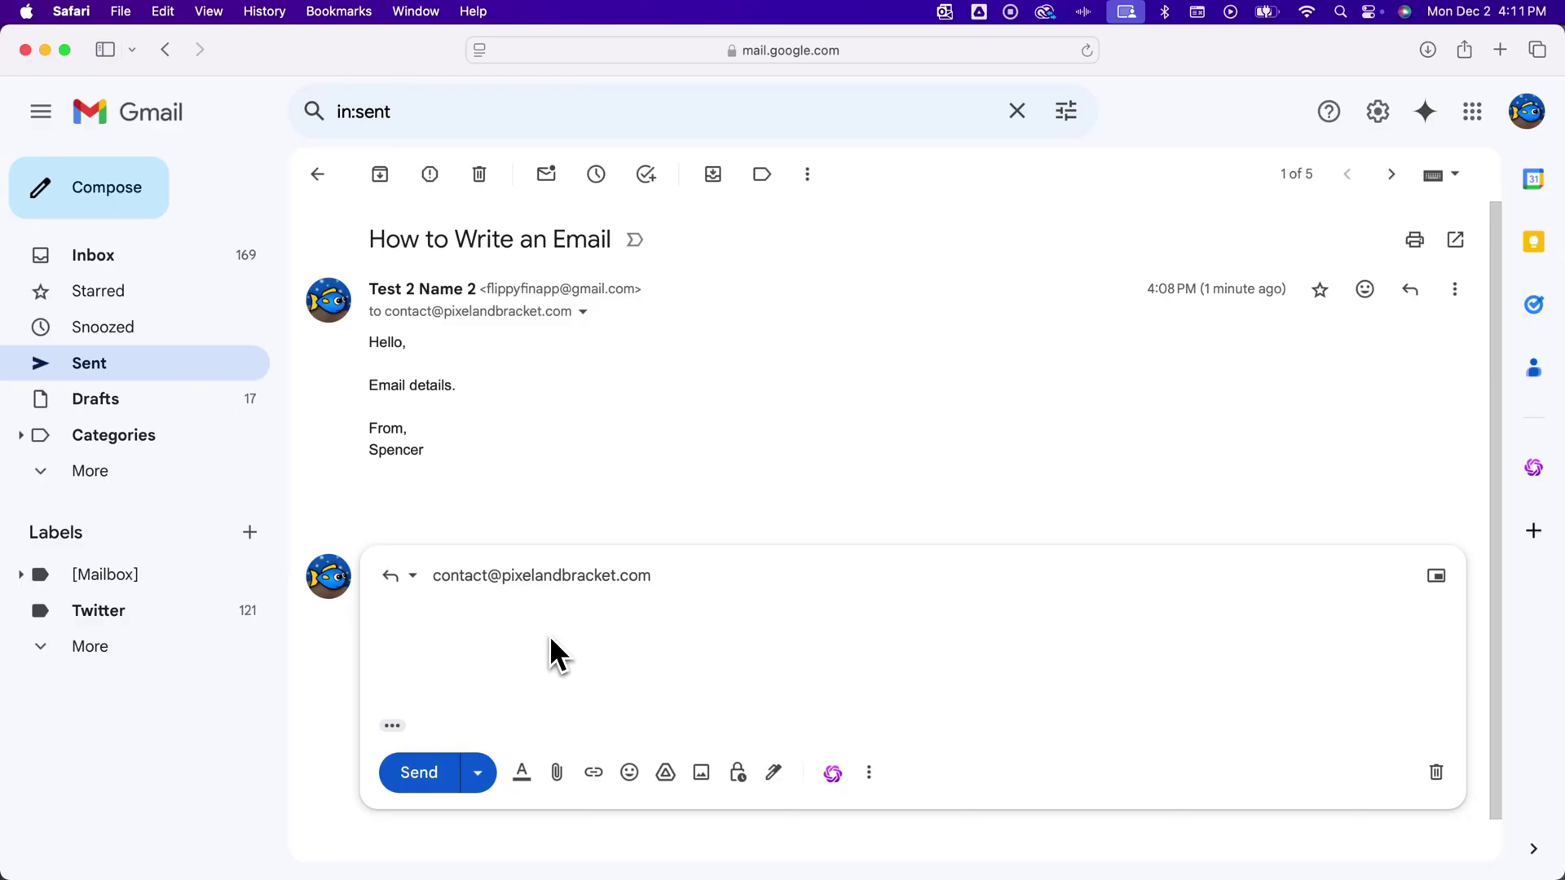
pyautogui.scroll(-1, 550, 639)
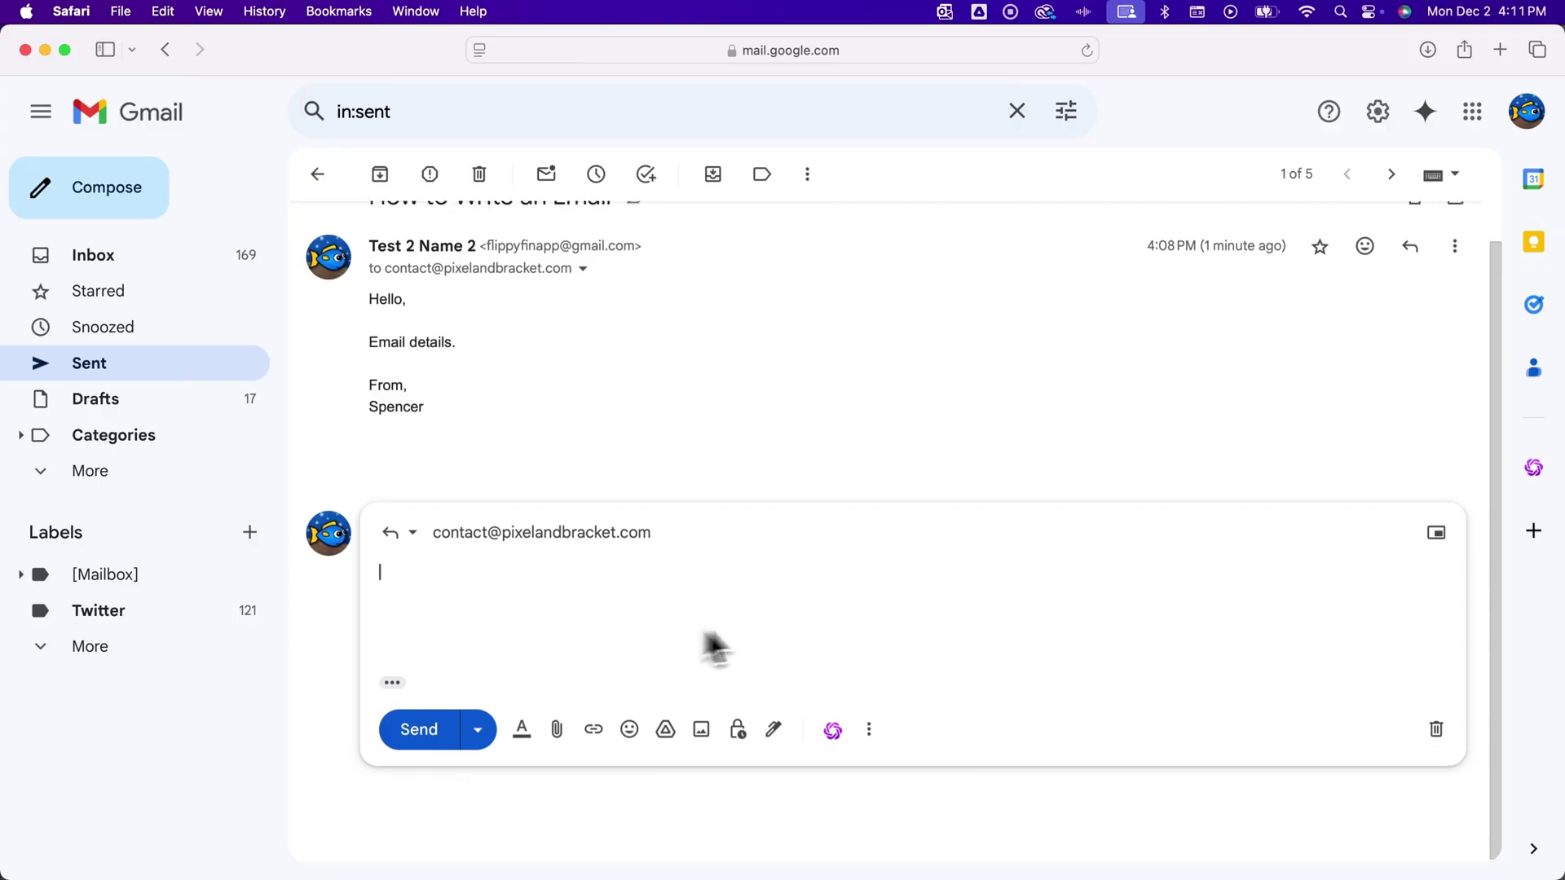
pyautogui.click(1442, 536)
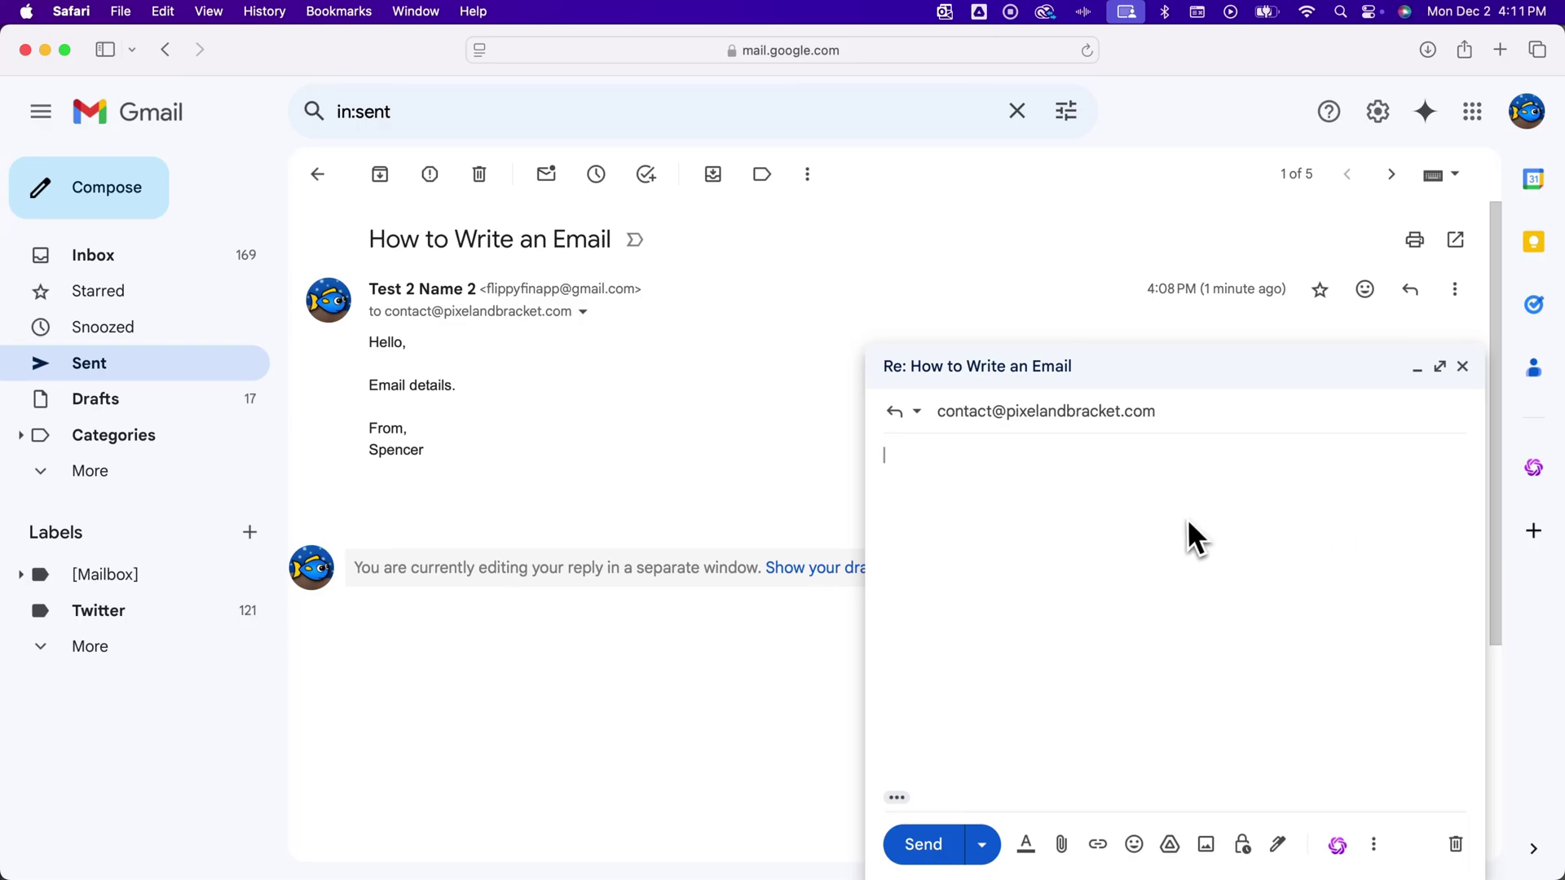
pyautogui.click(1446, 372)
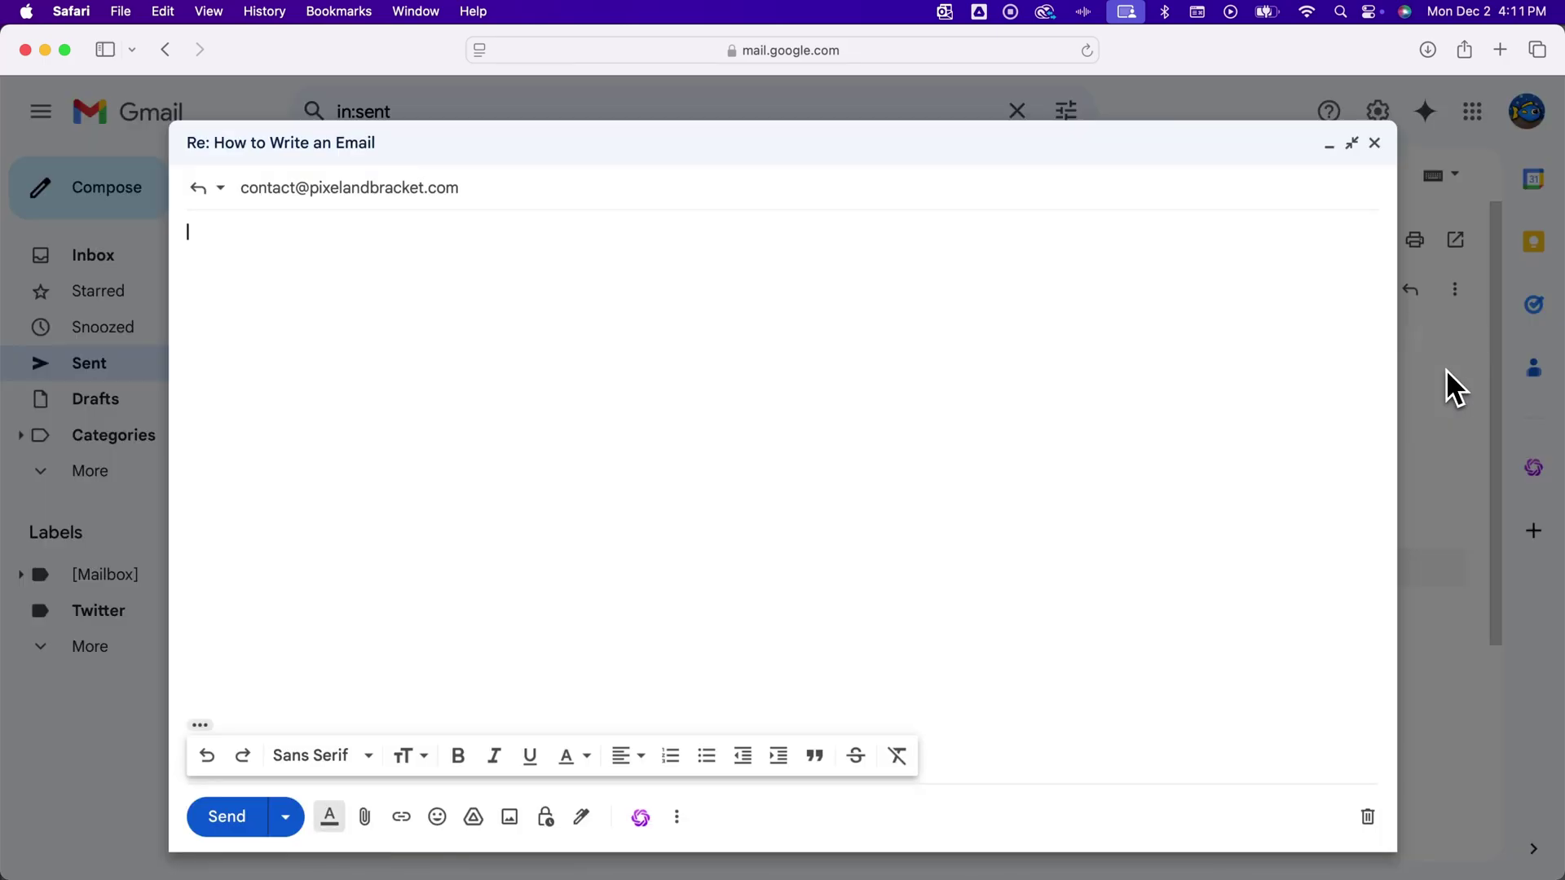